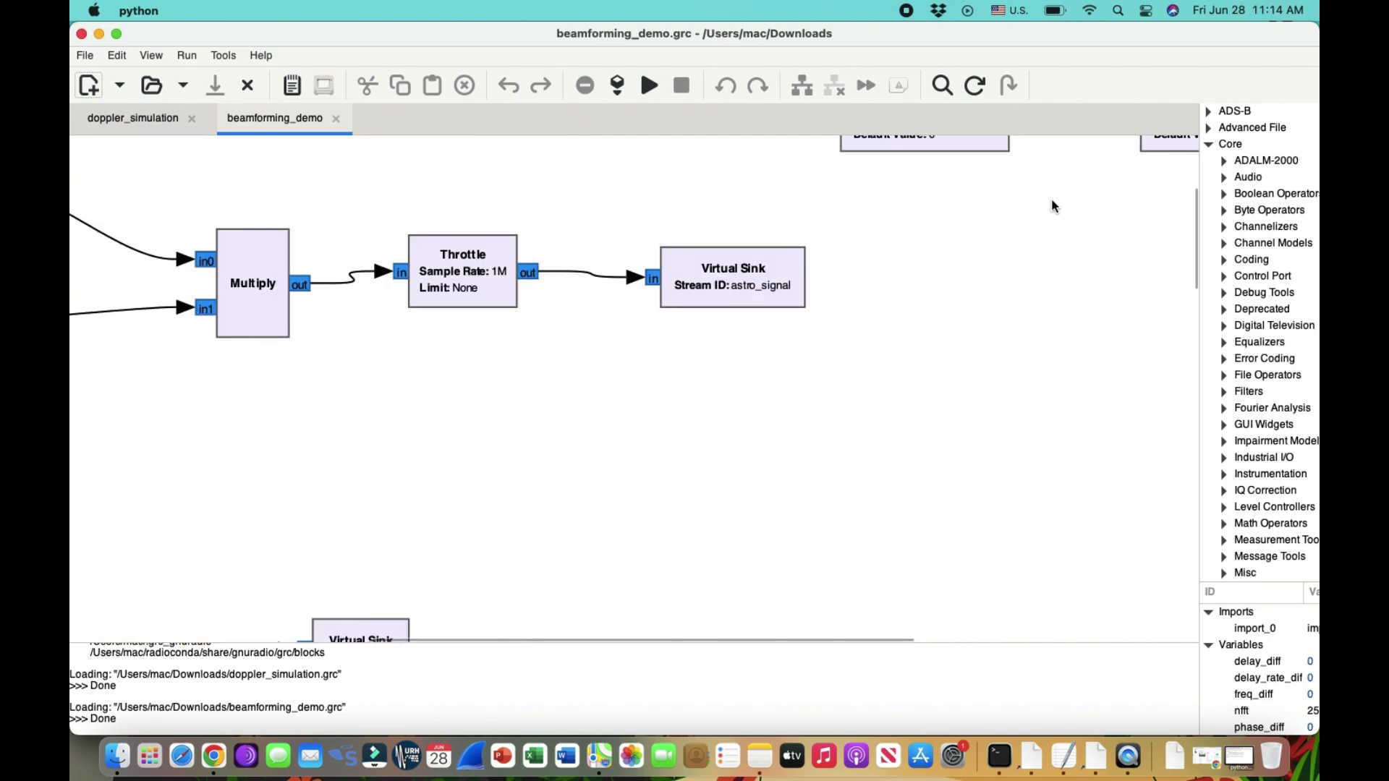
Review the general properties of the Channel Model block in the Antenna 1 path
scroll(1052, 206, "left", 10)
scroll(1052, 206, "down", 10)
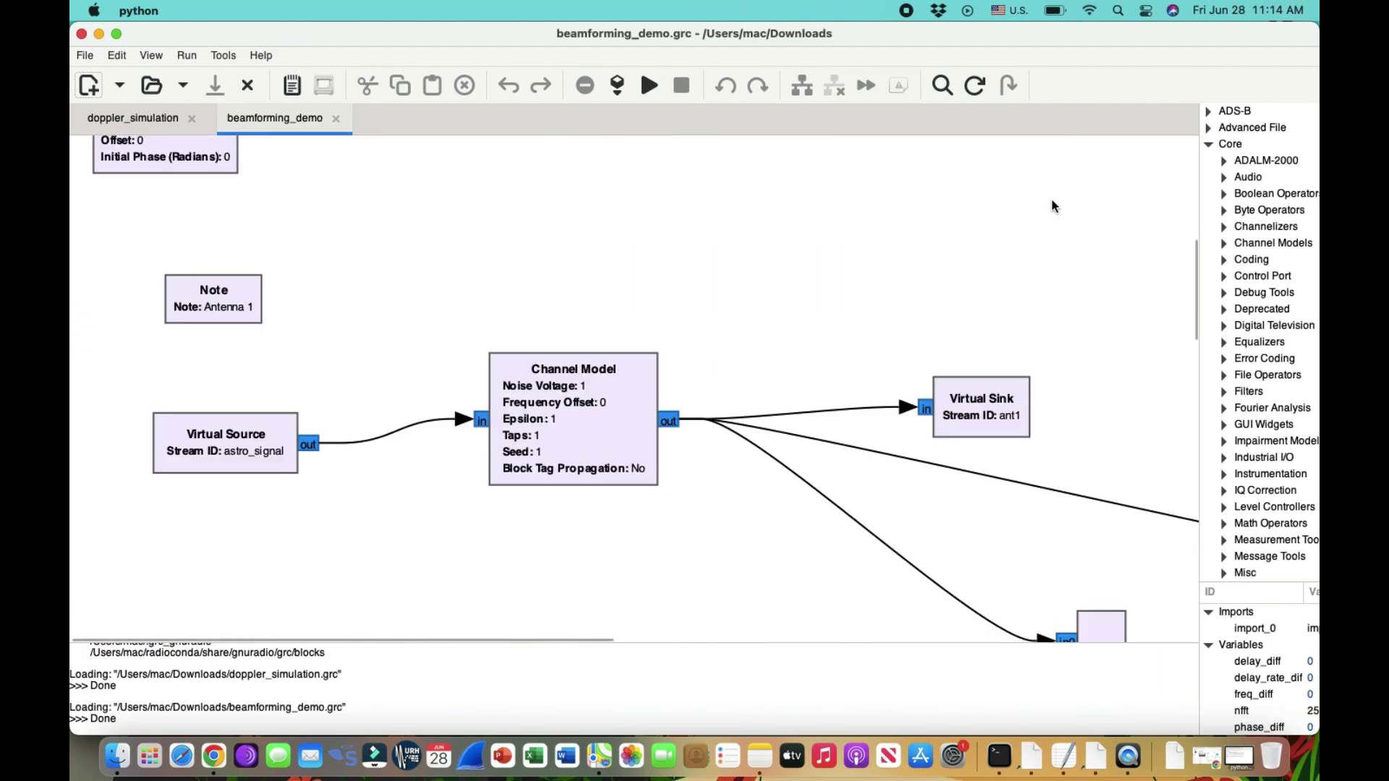
double_click(556, 395)
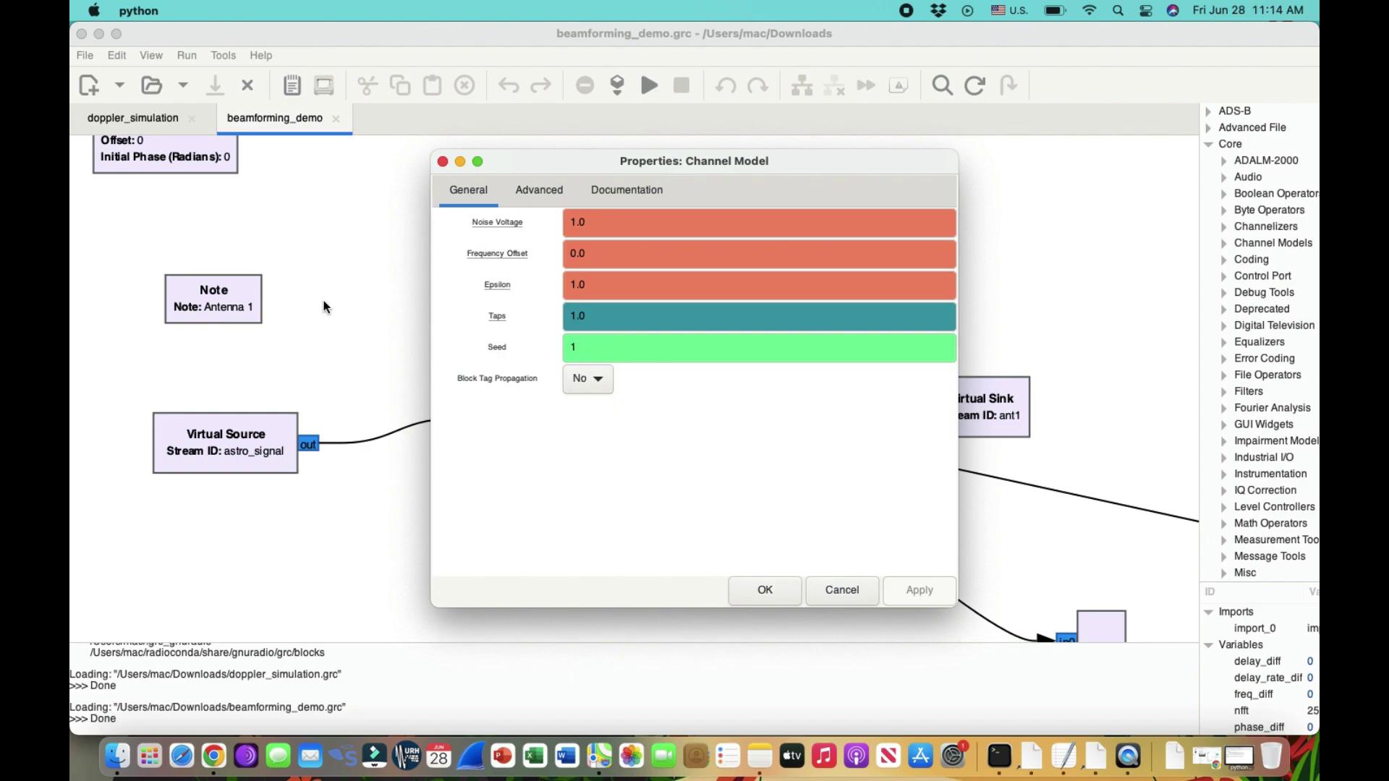
left_click(748, 582)
Review the properties of the Noise Source block, including its amplitude expression
scroll(447, 434, "up", 5)
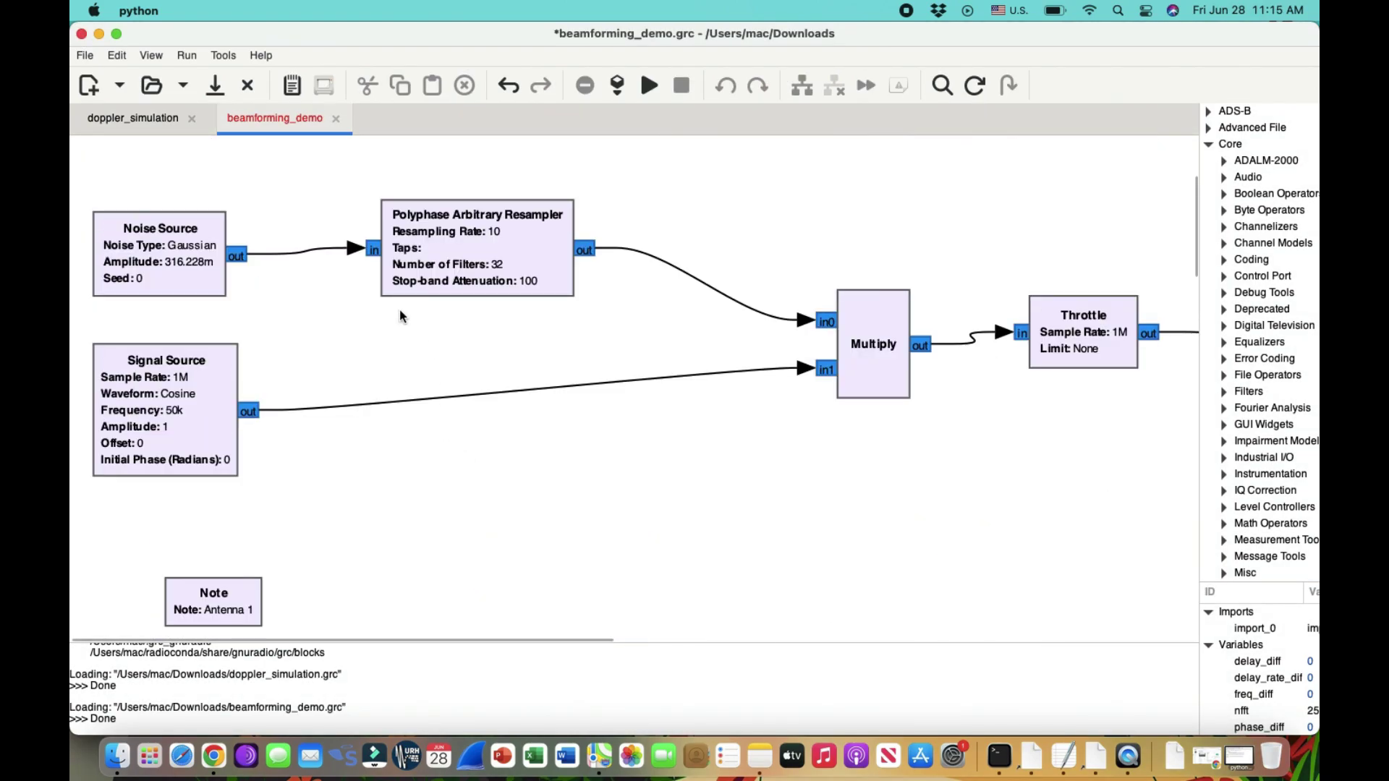
double_click(203, 272)
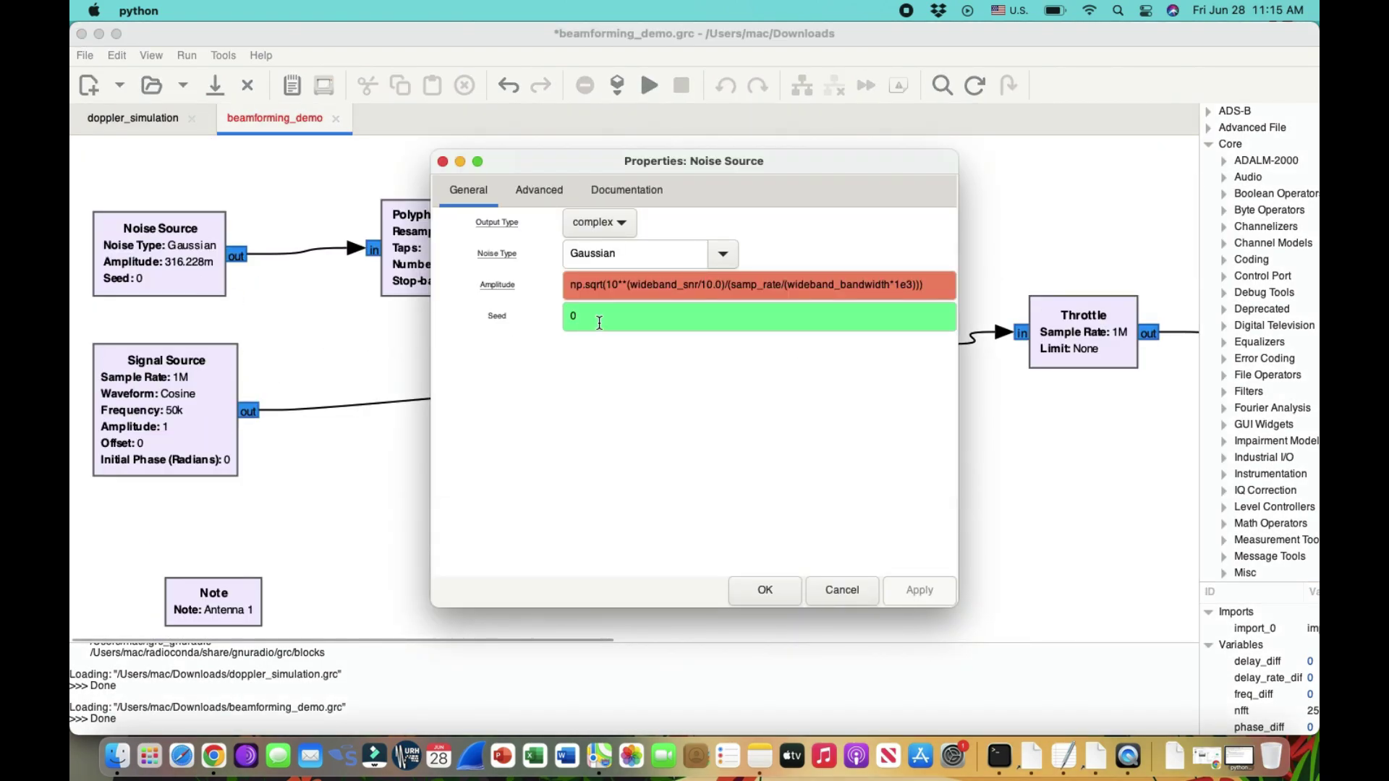
left_click(445, 165)
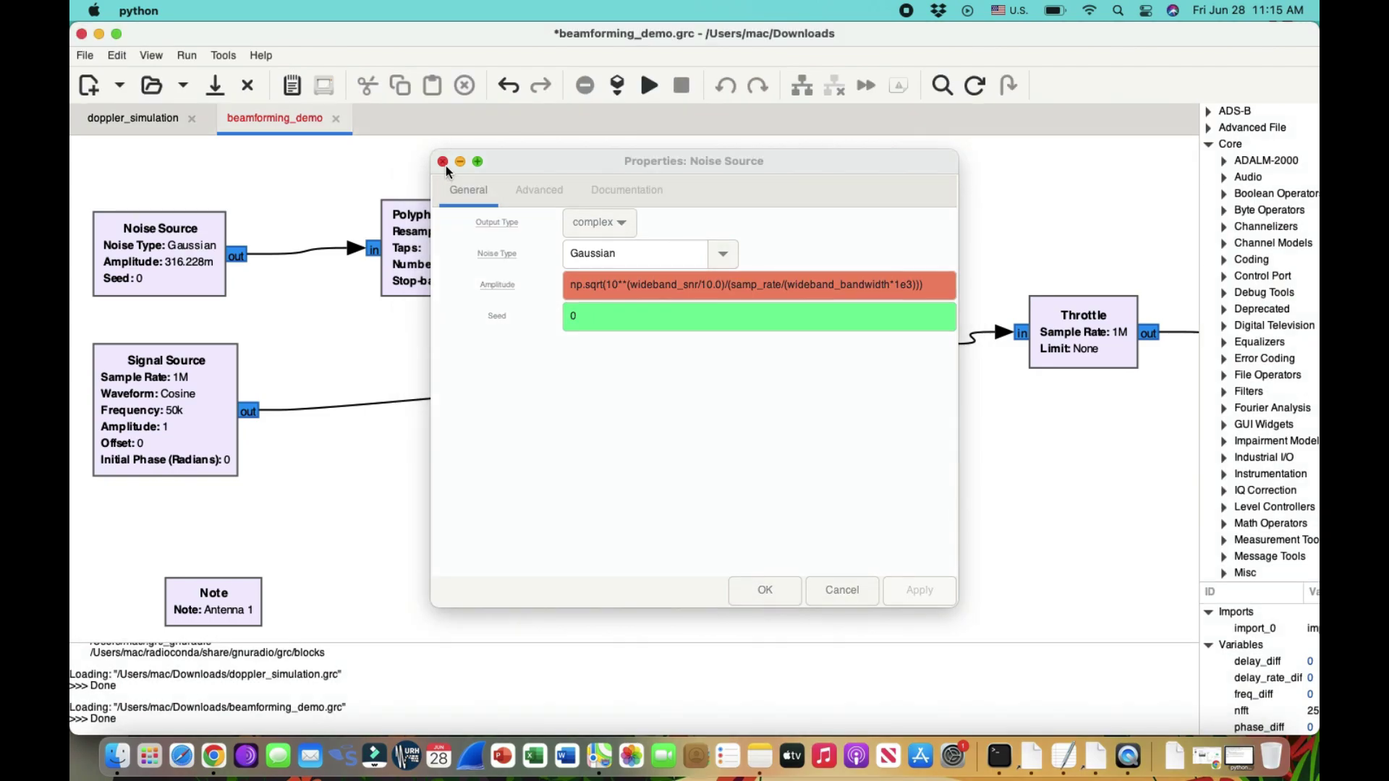
left_click(767, 590)
Examine the Antenna 1 path from its virtual source to the ant1 sink, and the Antenna 2 path with its Delay block
scroll(774, 595, "down", 5)
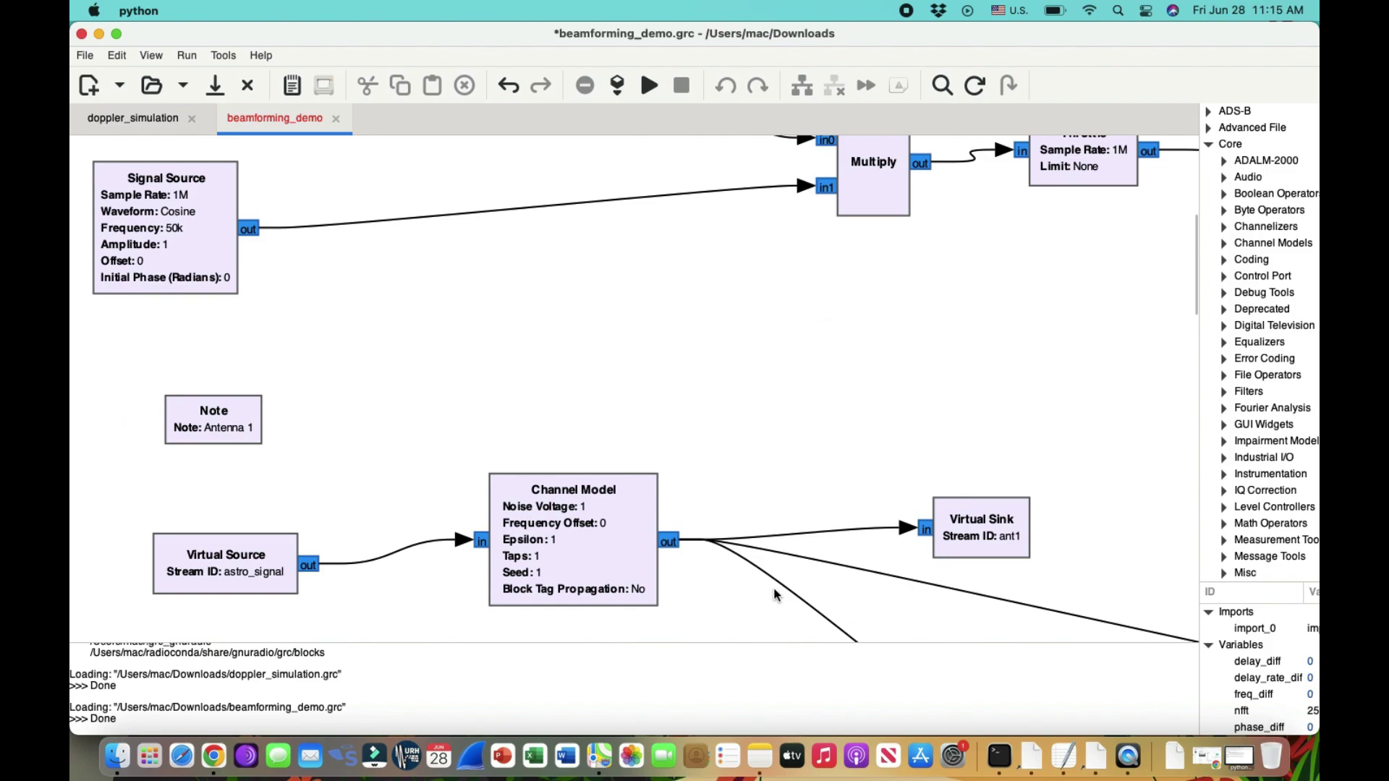
scroll(775, 587, "down", 2)
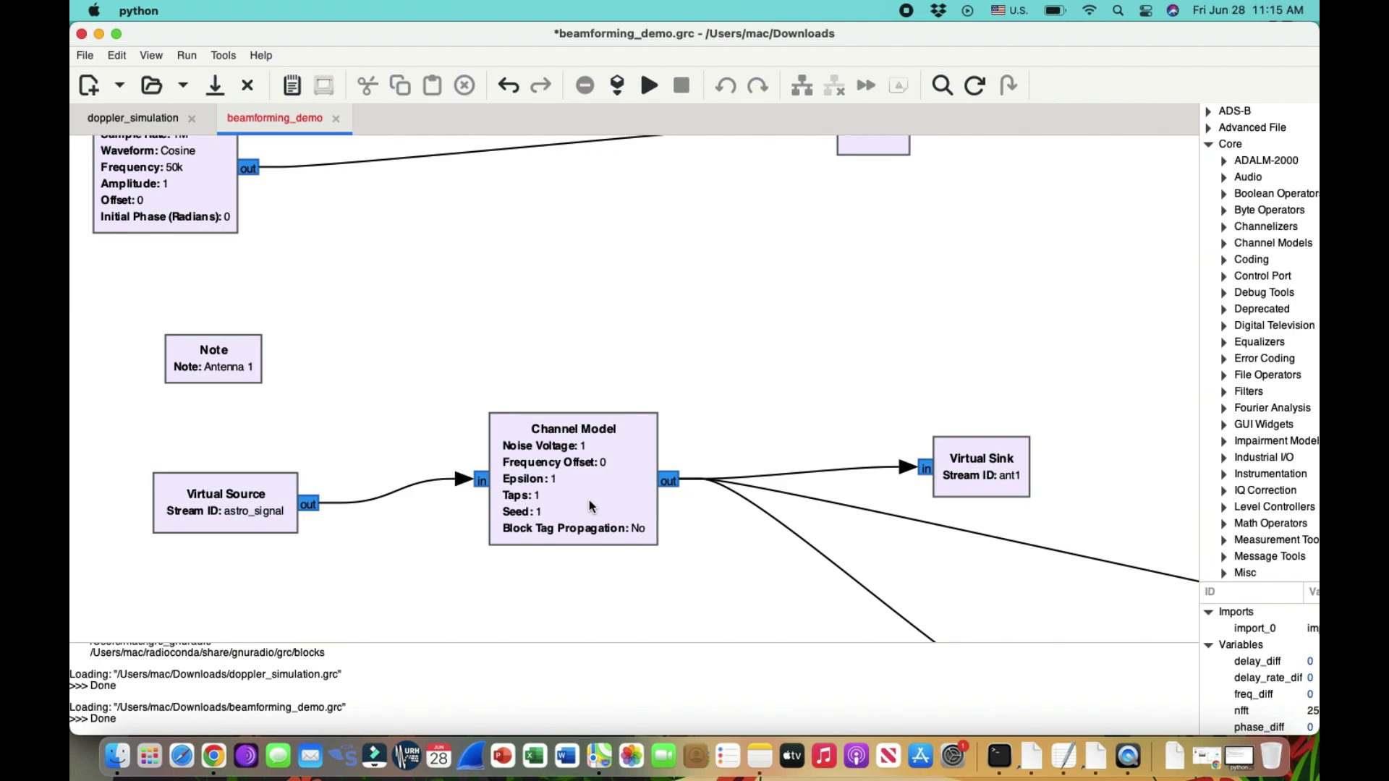
scroll(589, 501, "down", 2)
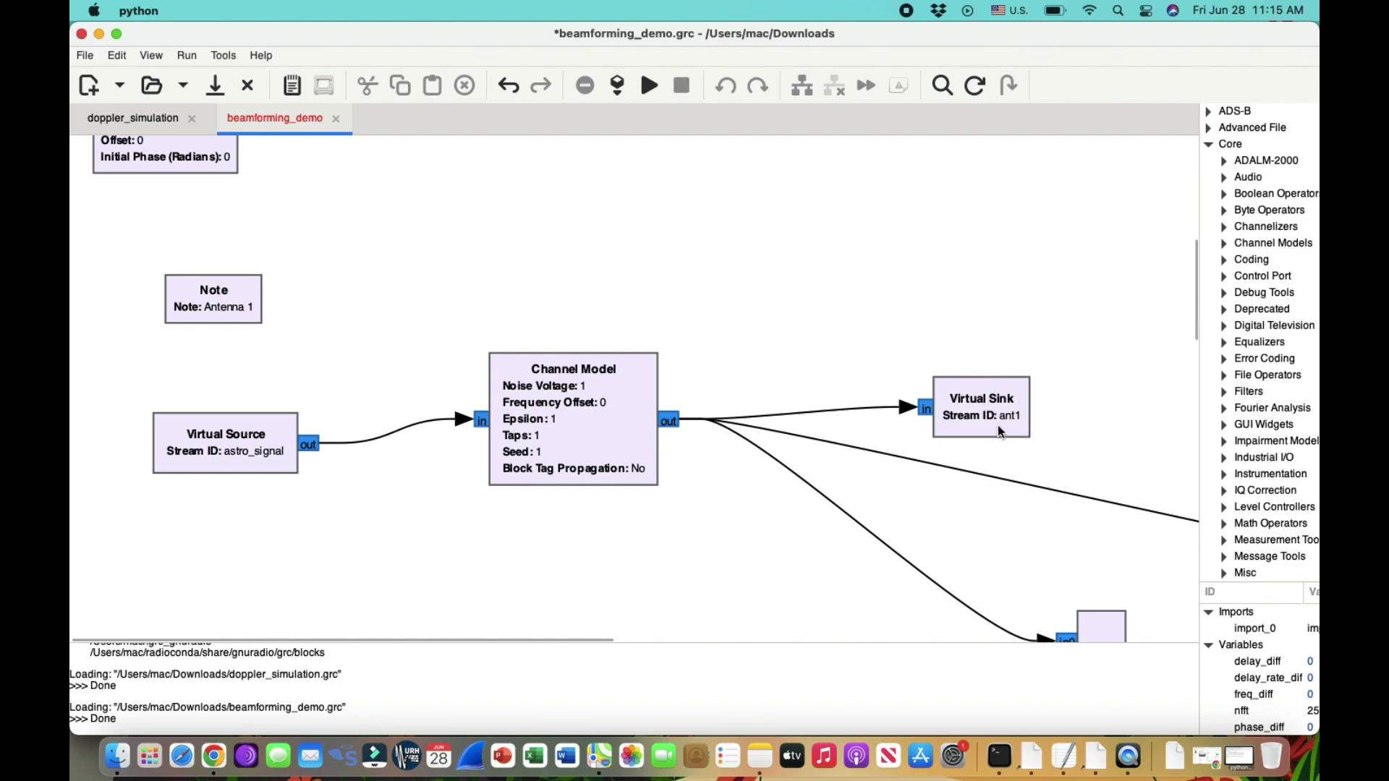
scroll(916, 466, "right", 5)
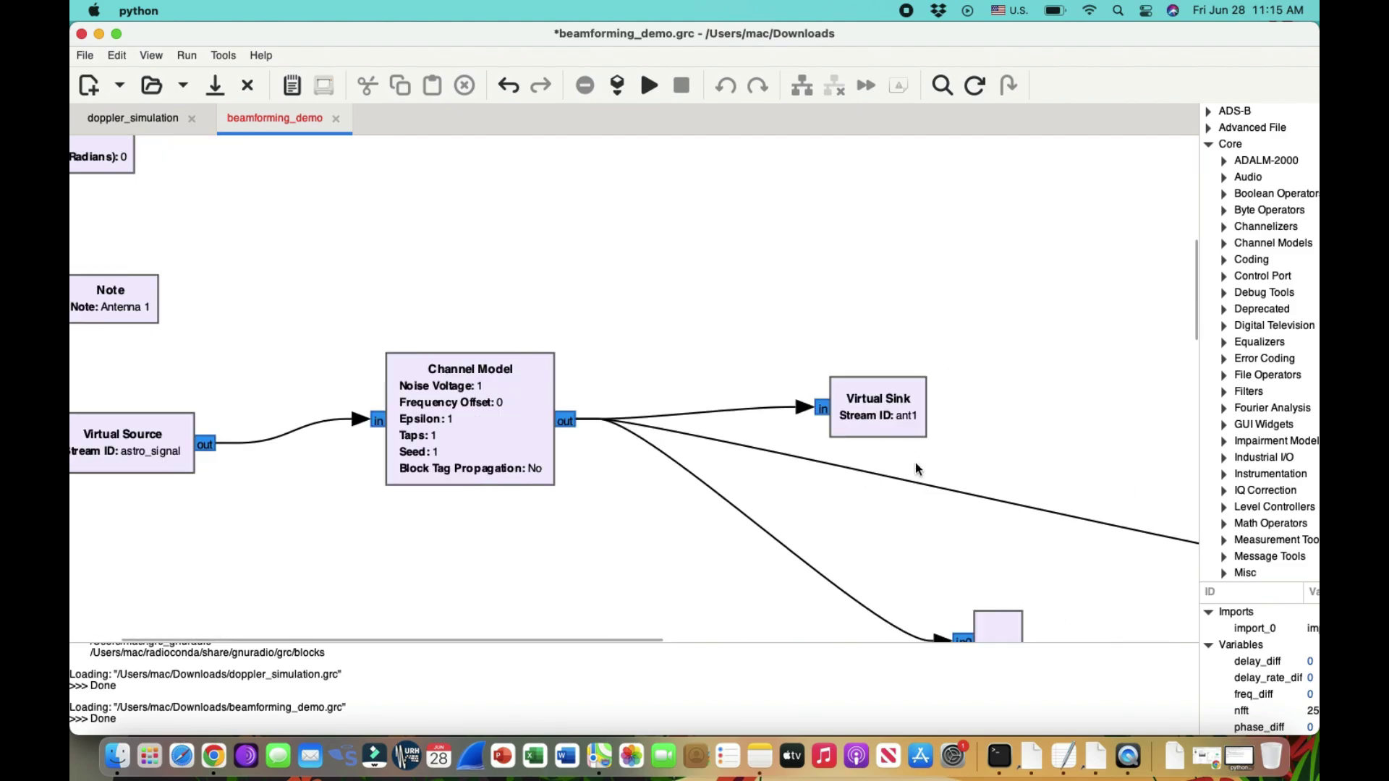
scroll(916, 467, "down", 2)
scroll(916, 466, "left", 5)
scroll(916, 467, "down", 4)
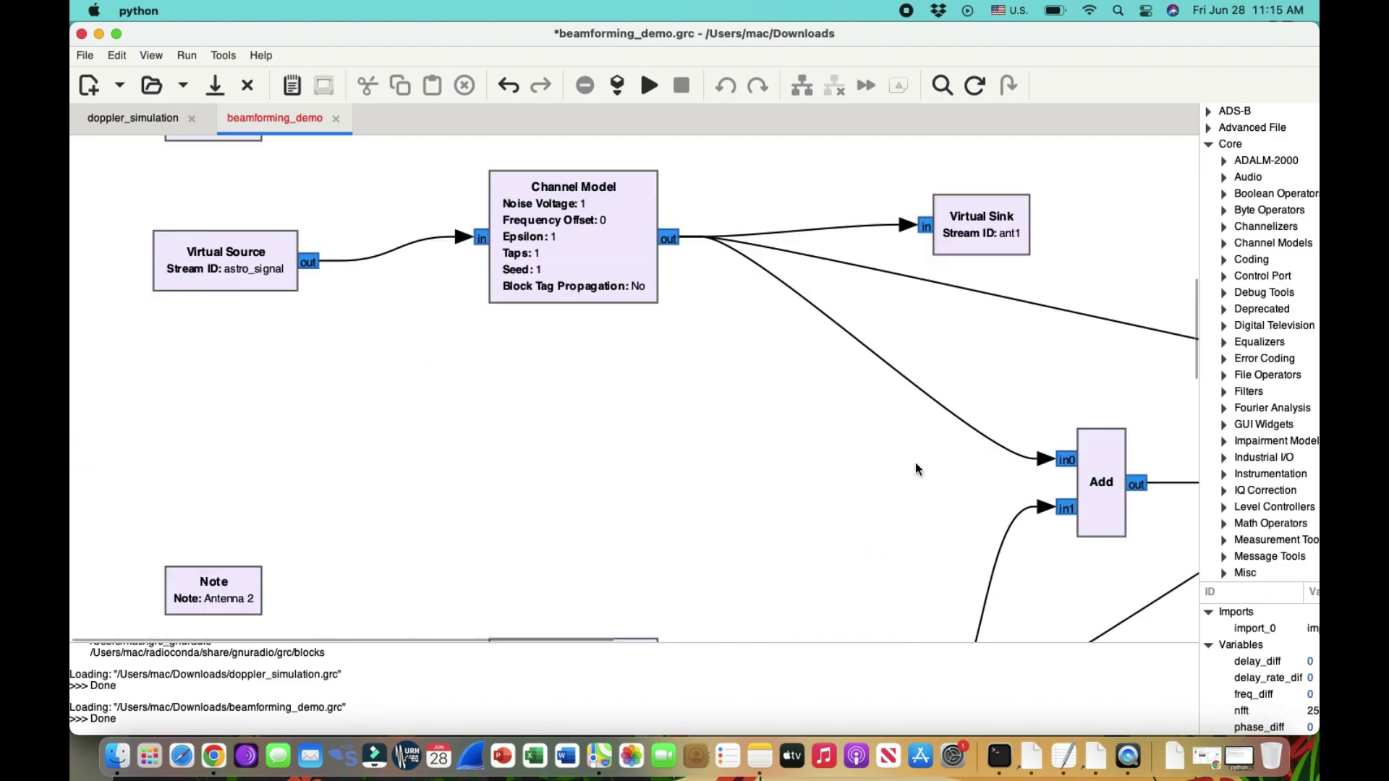
scroll(916, 466, "down", 4)
scroll(915, 462, "down", 2)
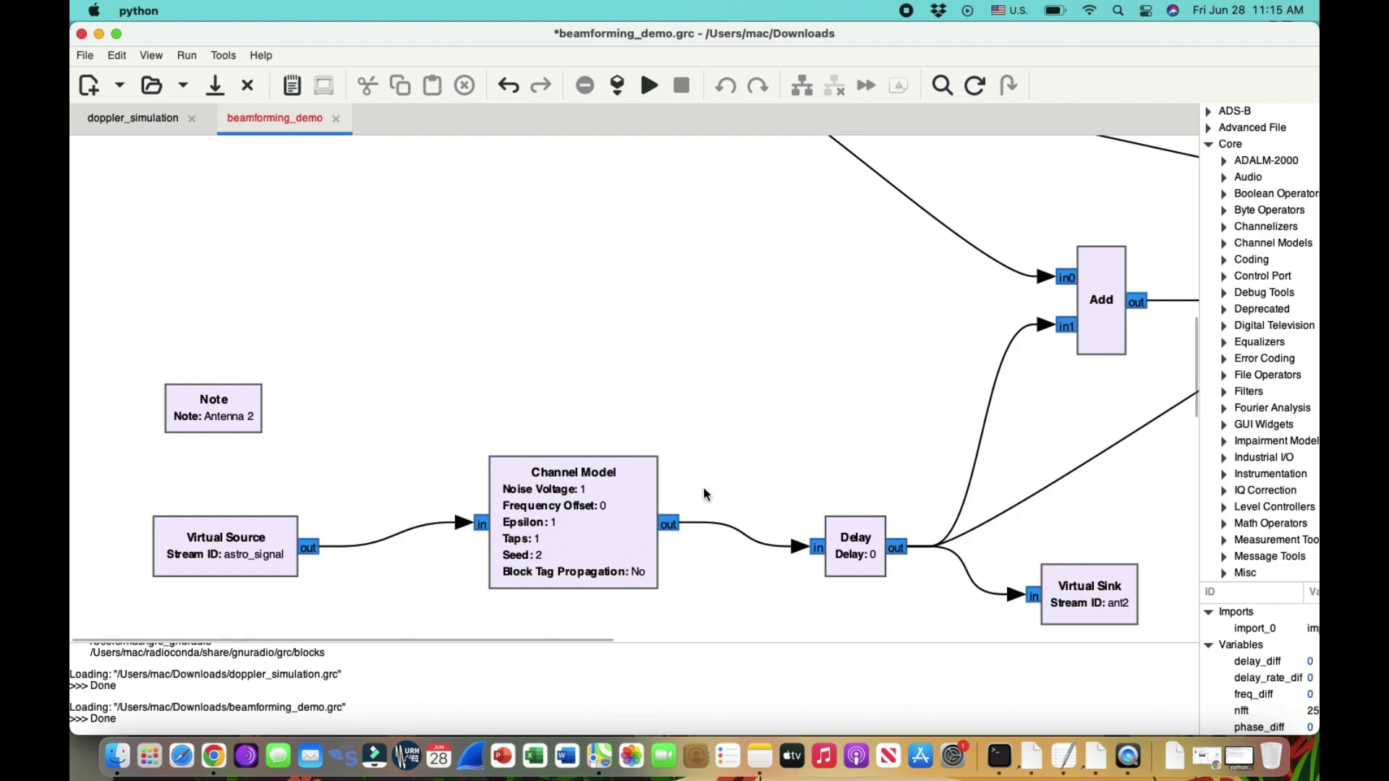
Consult the beamforming diagram in Chrome and check the Delay block's properties back in GNU Radio Companion
key("super+Tab")
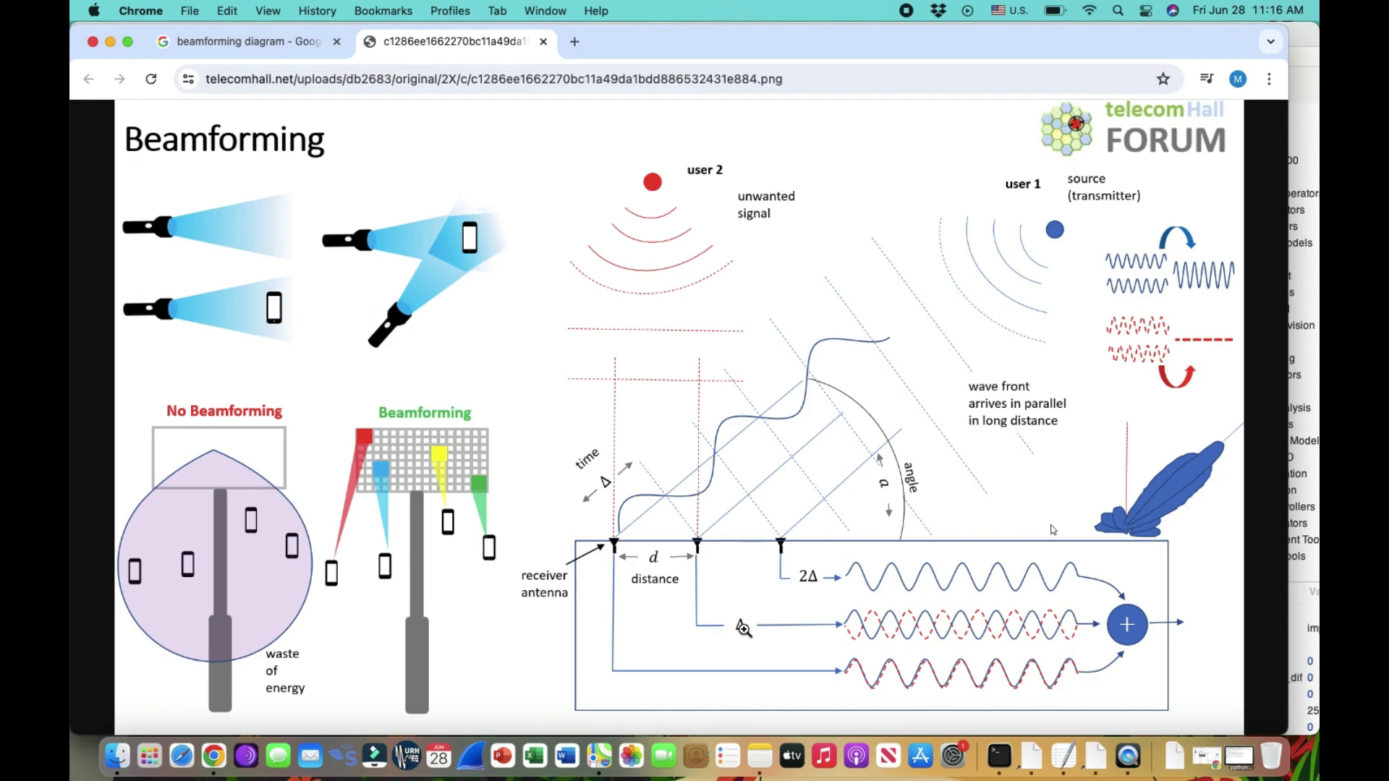
key("super+Tab")
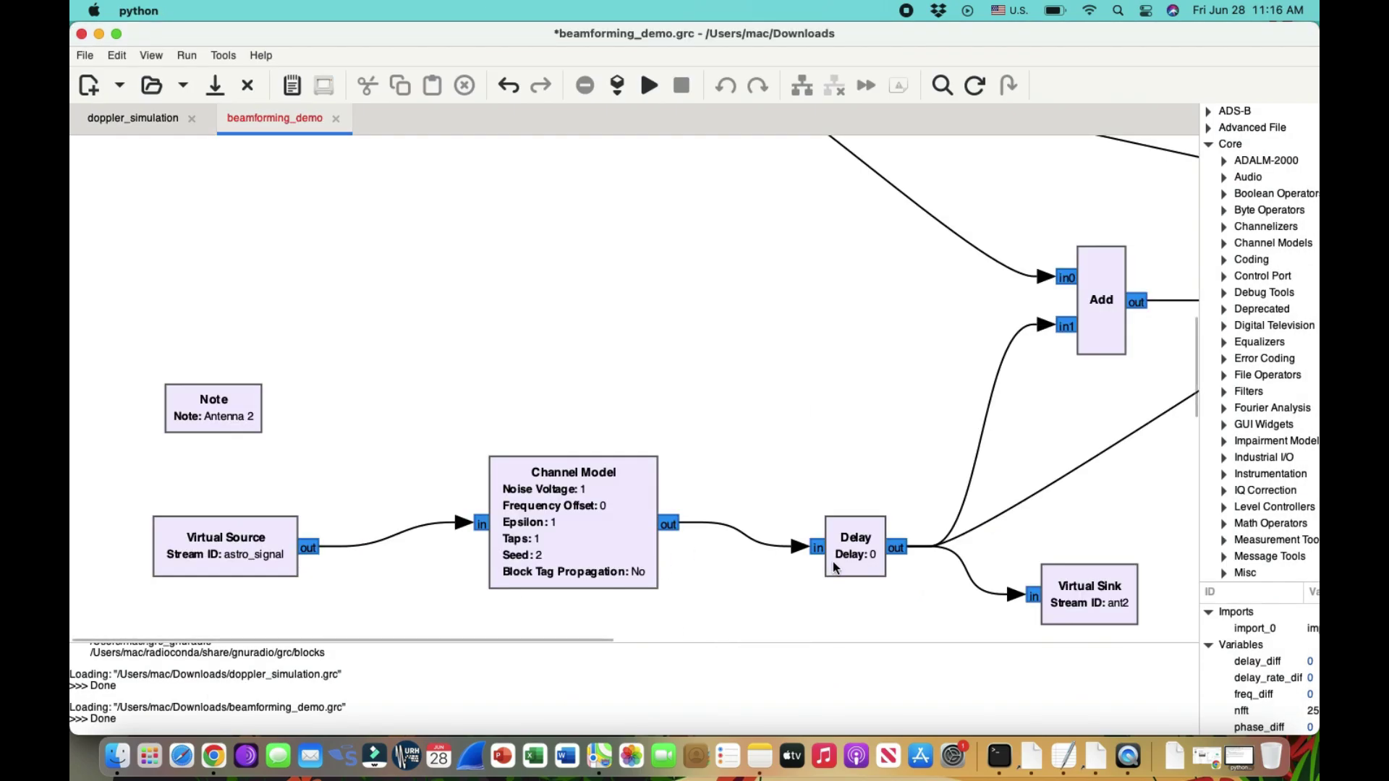
double_click(867, 554)
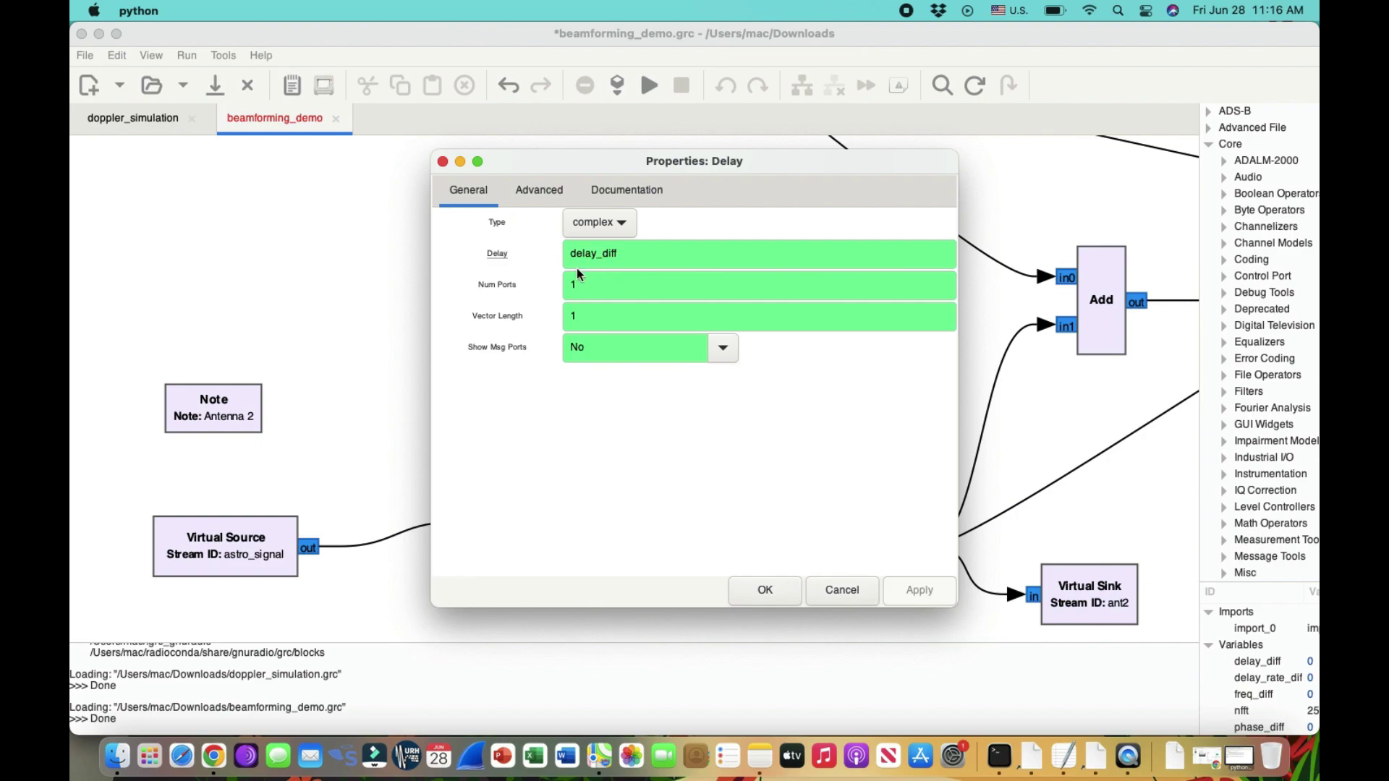
left_click(761, 583)
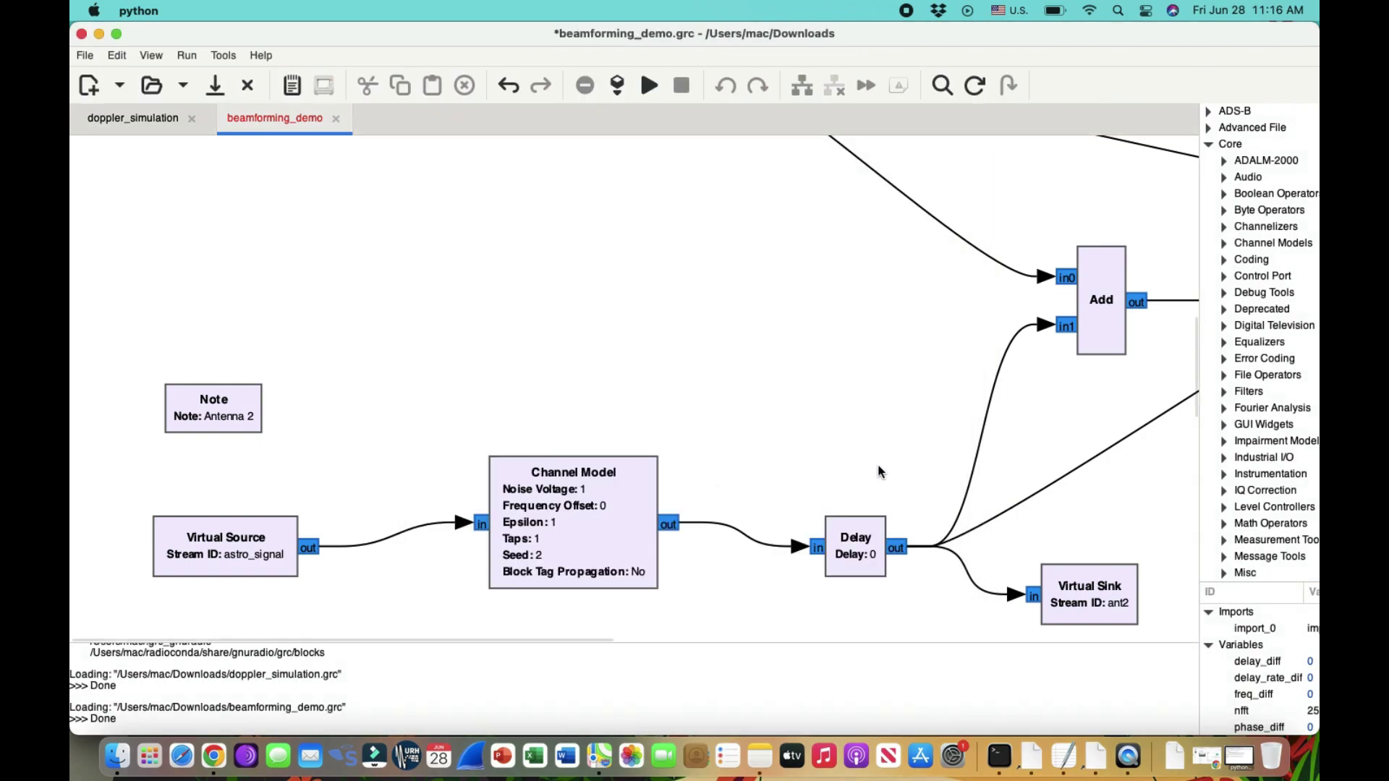
Review the properties of the delay_diff QT GUI Entry block that controls the delay difference
scroll(829, 436, "right", 10)
scroll(830, 436, "up", 3)
scroll(830, 436, "up", 15)
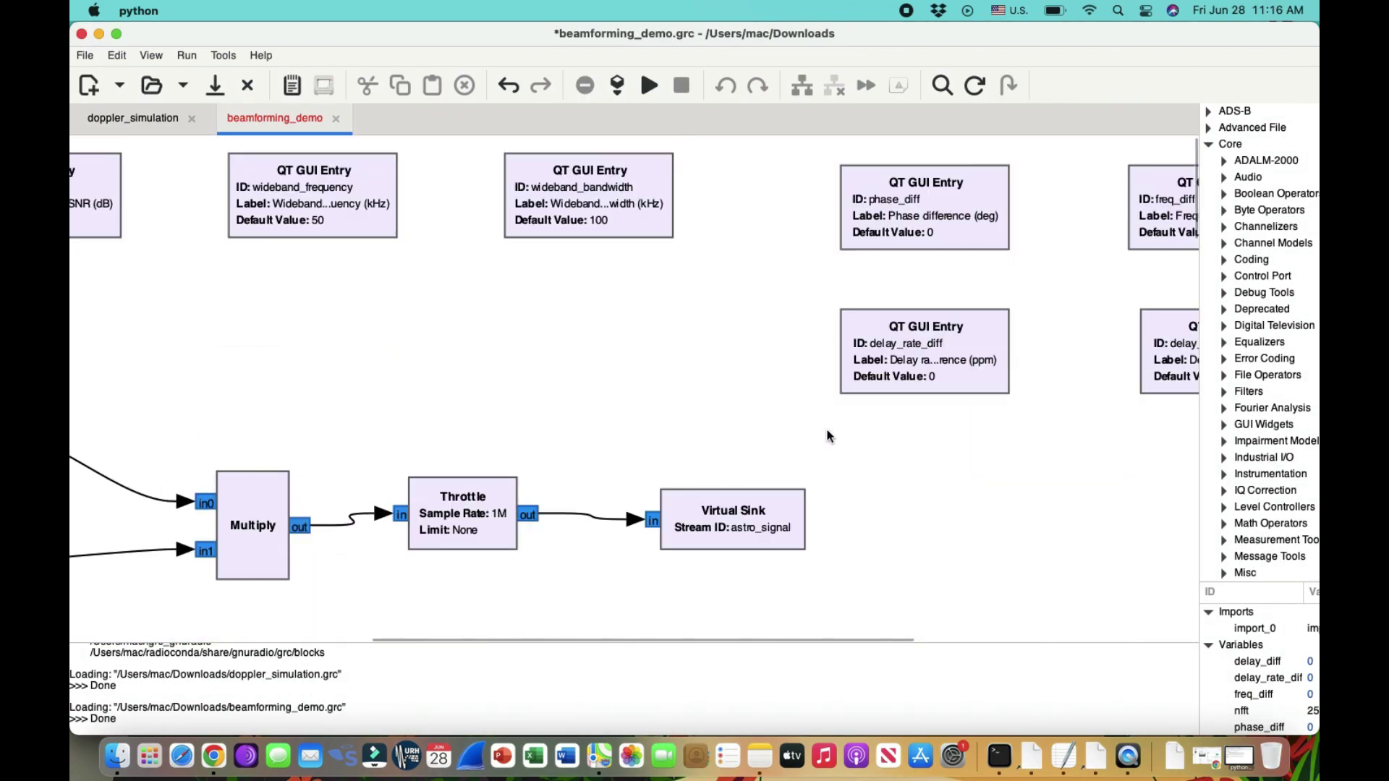
scroll(830, 437, "right", 8)
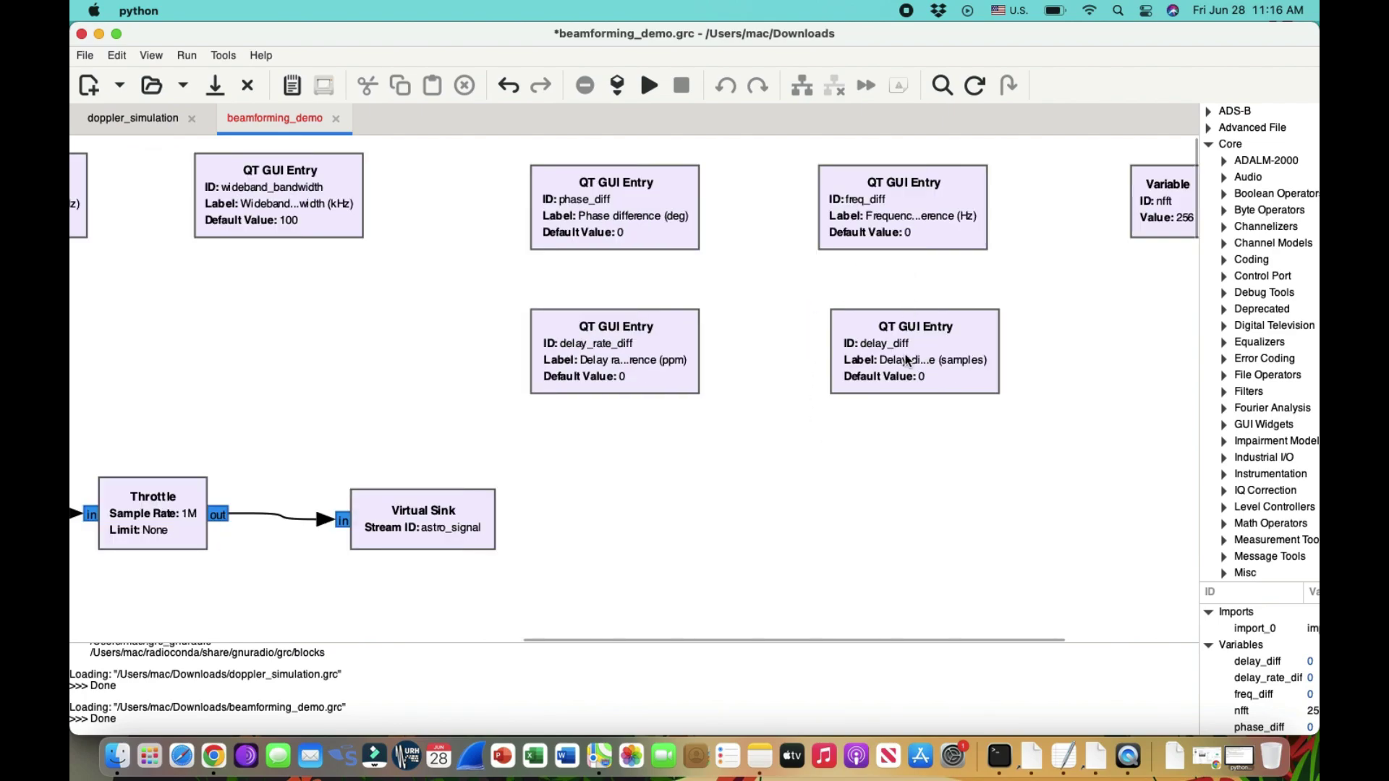
double_click(907, 378)
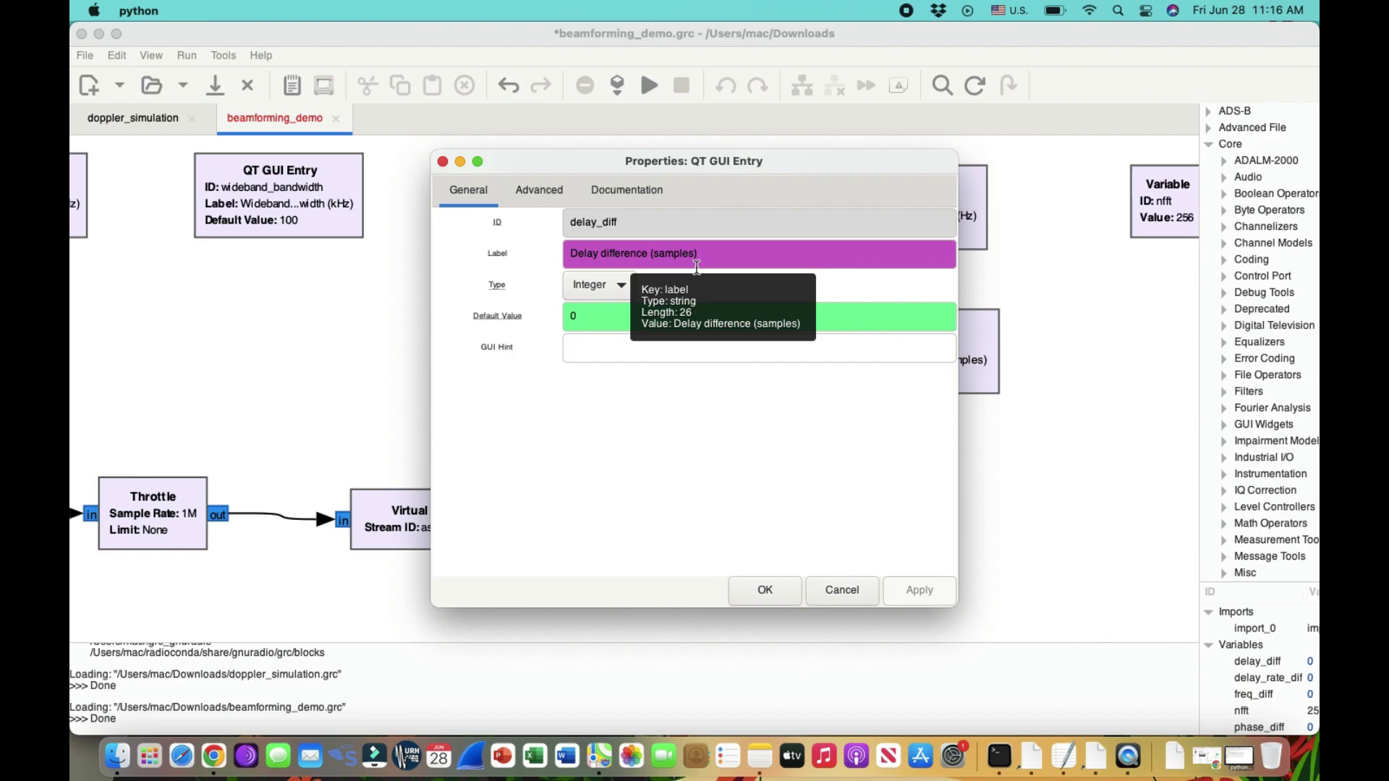
left_click(761, 589)
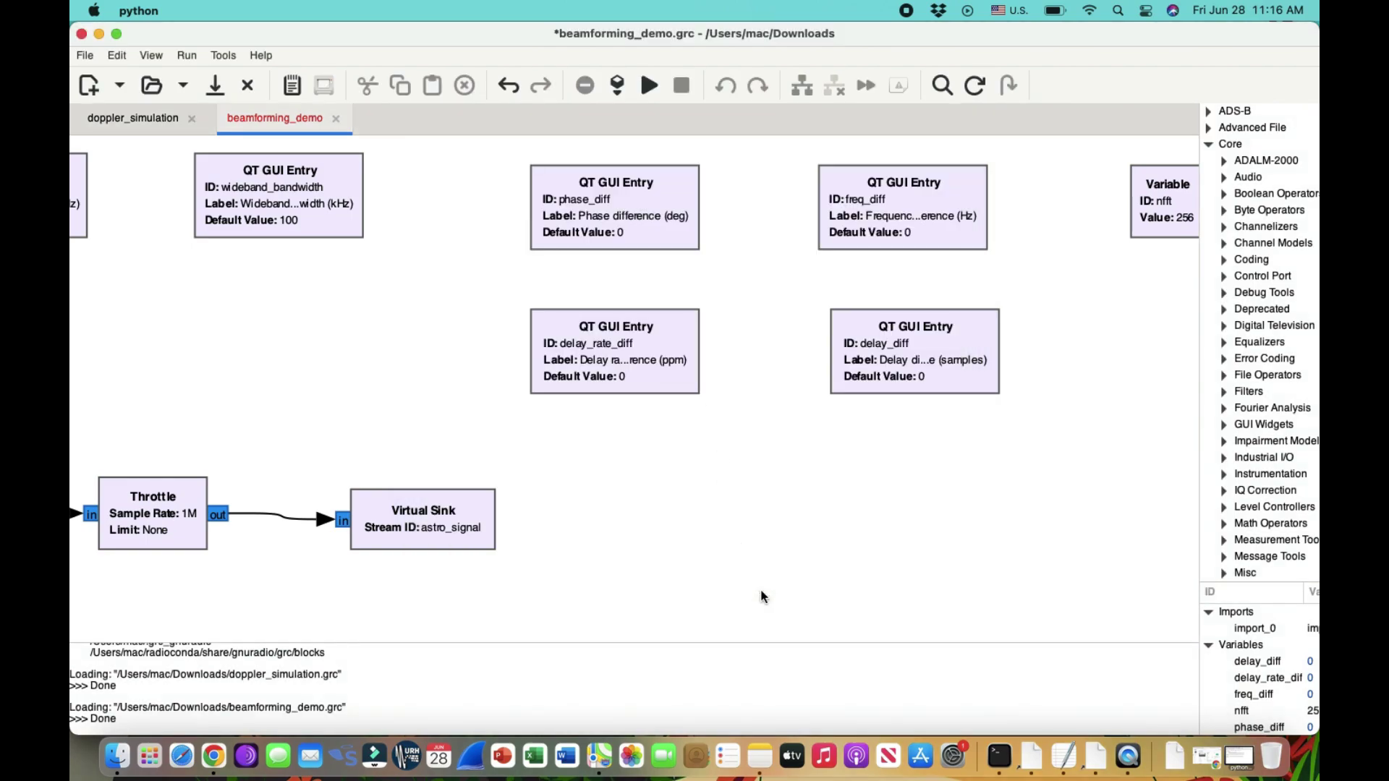
Compare the Add block joining the two antenna paths with the summing node of the beamforming diagram in Chrome
scroll(761, 596, "left", 10)
scroll(761, 596, "down", 5)
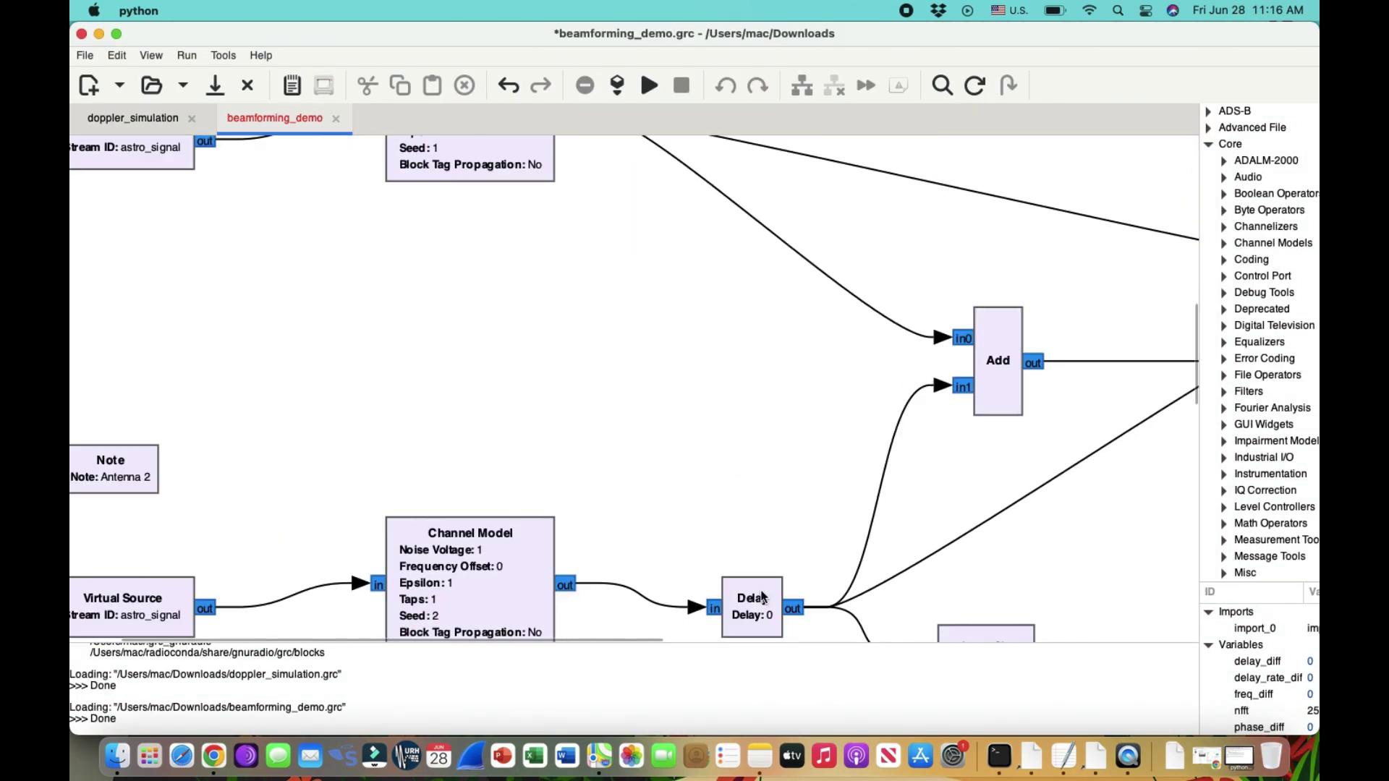
scroll(761, 596, "down", 3)
scroll(761, 596, "up", 6)
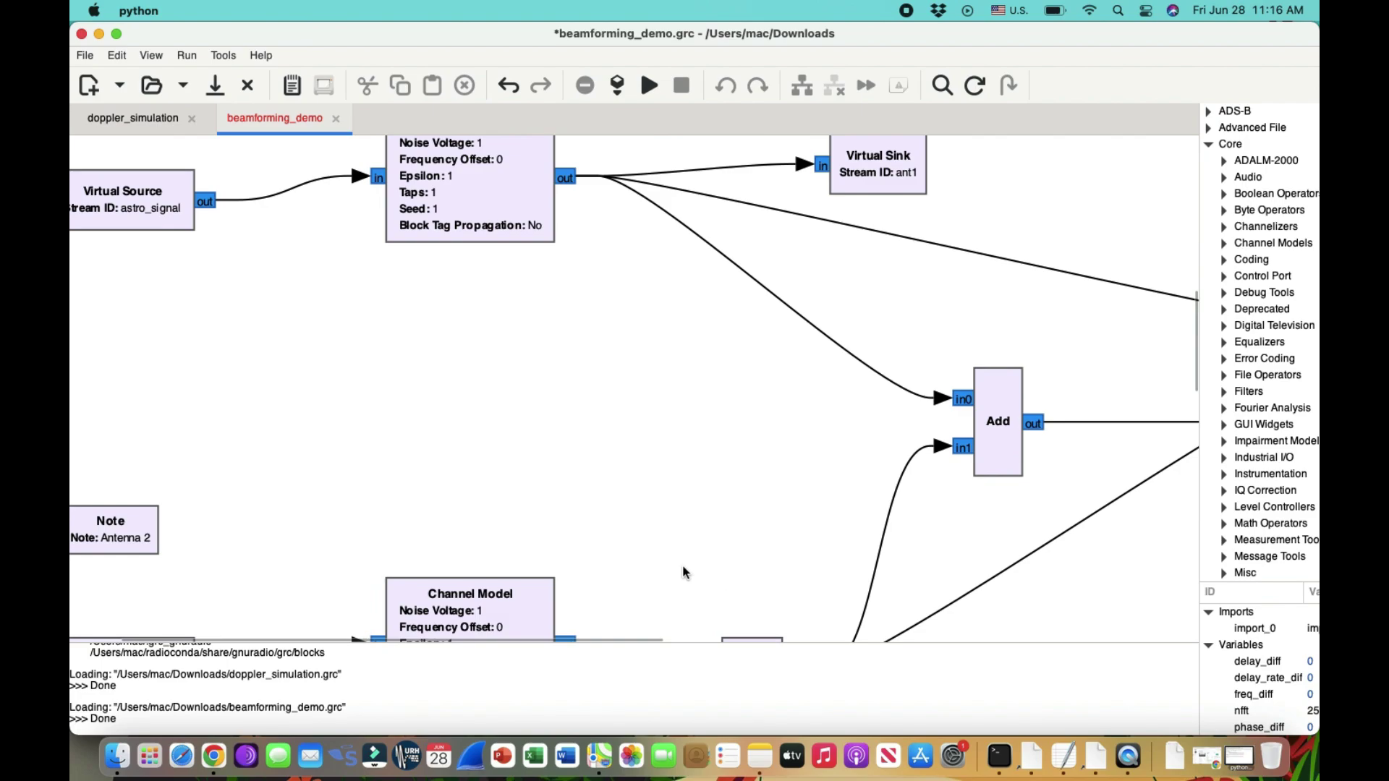
key("super+Tab")
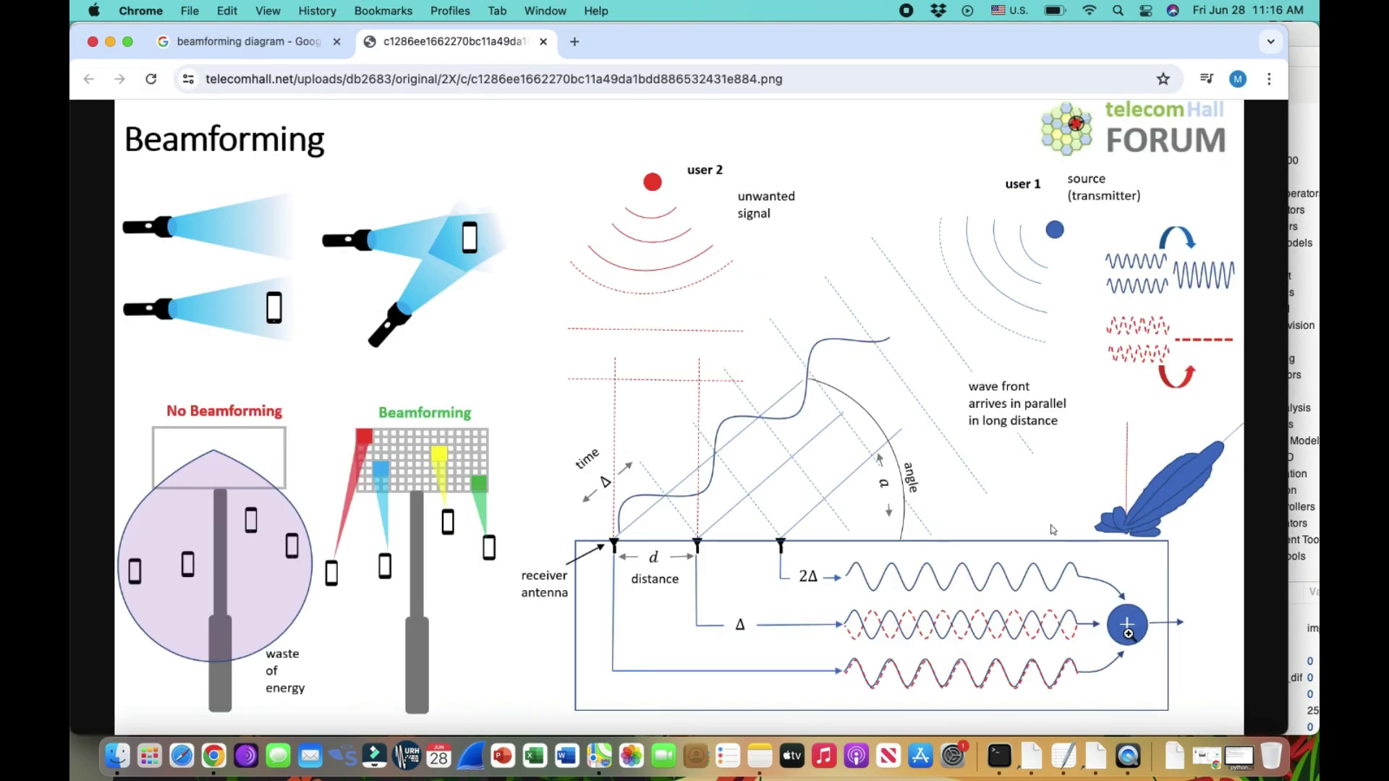
key("super+Tab")
Trace both antenna paths from their Channel Models through the Add block to the QT GUI Frequency Sink
scroll(733, 370, "up", 6)
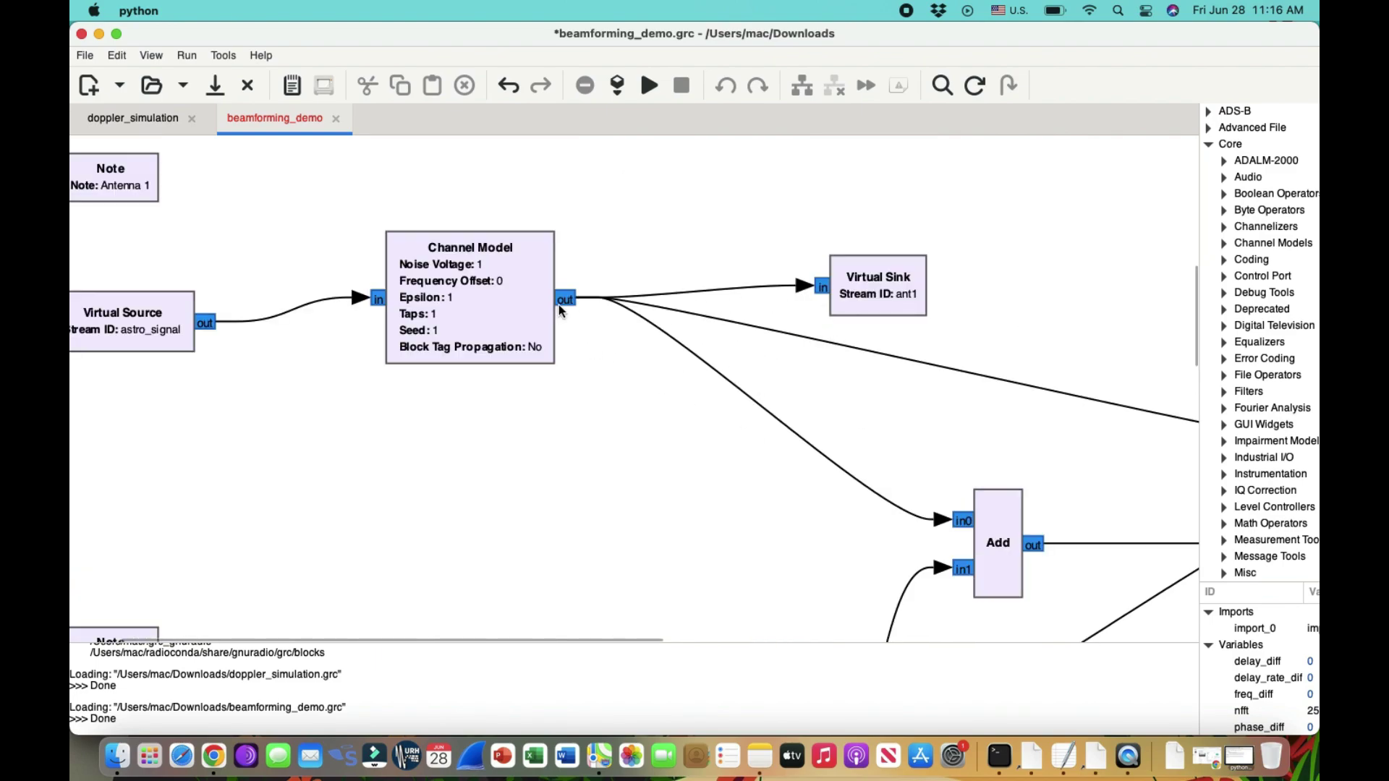
scroll(862, 514, "down", 3)
scroll(862, 515, "right", 4)
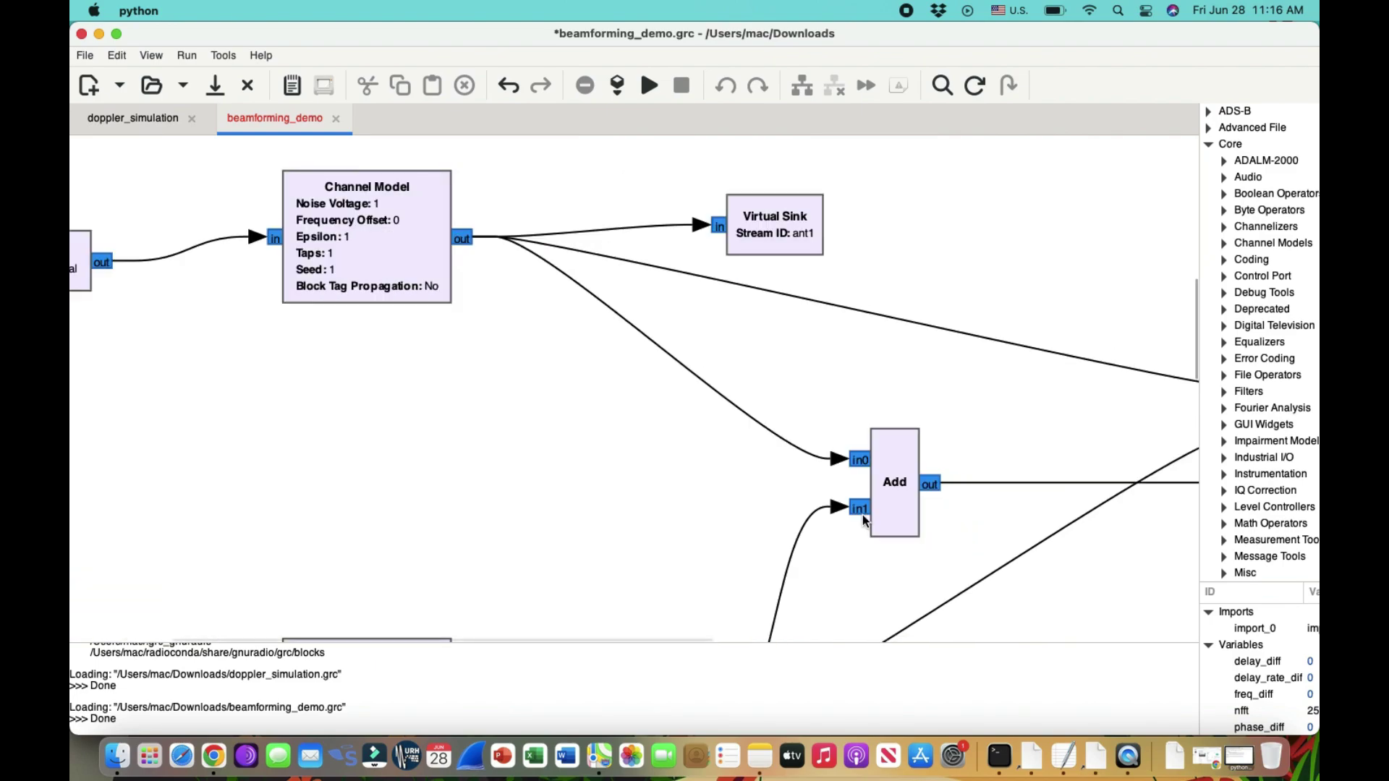
scroll(877, 463, "down", 6)
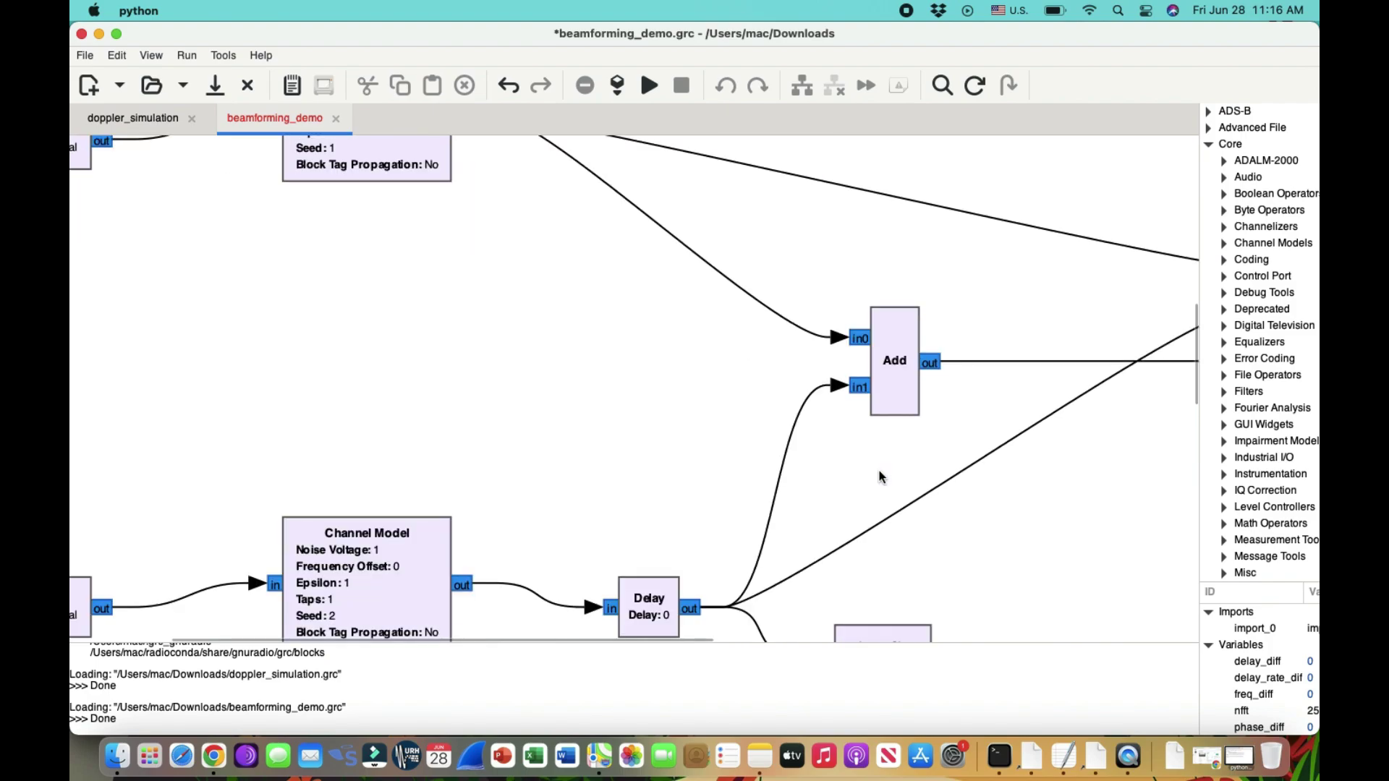
scroll(880, 476, "down", 2, "ctrl")
scroll(745, 404, "up", 10)
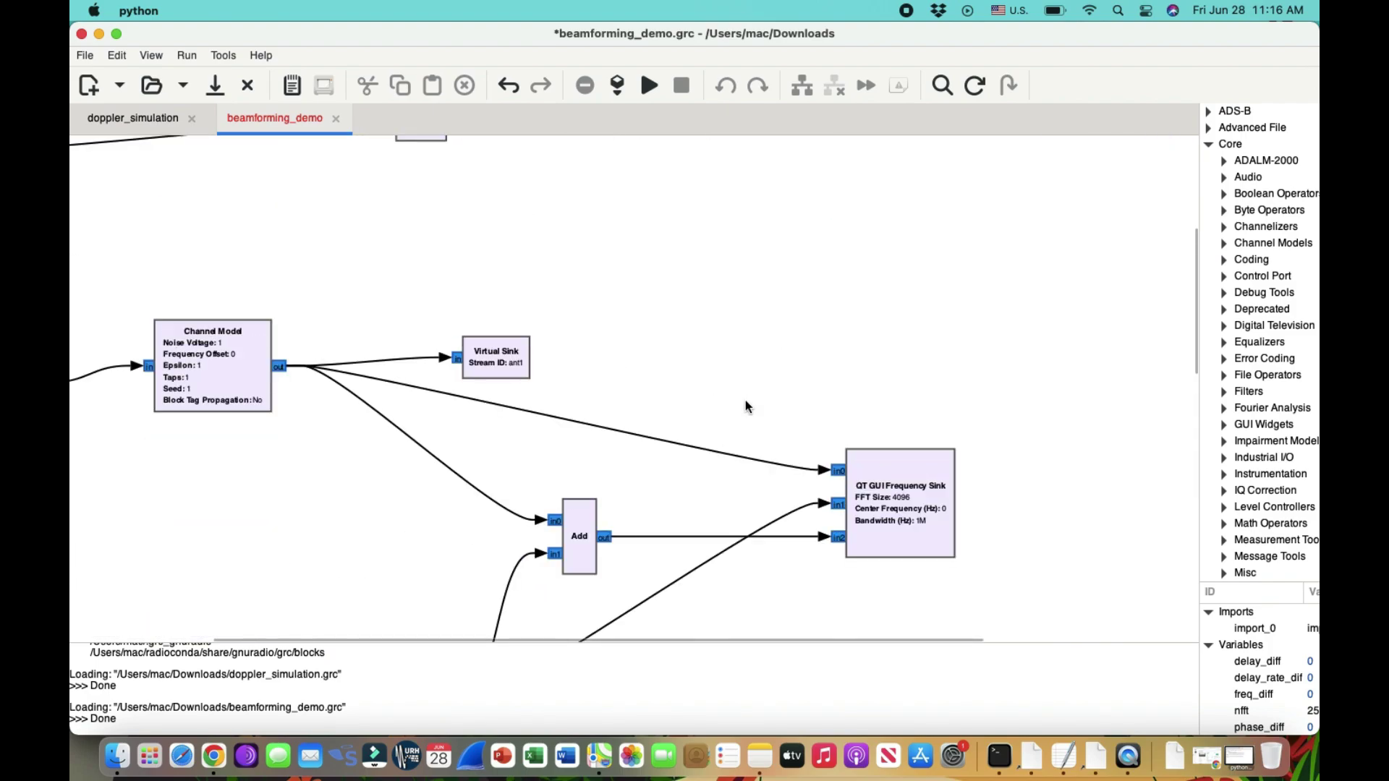
scroll(746, 400, "left", 5)
scroll(745, 401, "down", 6)
scroll(745, 401, "left", 5)
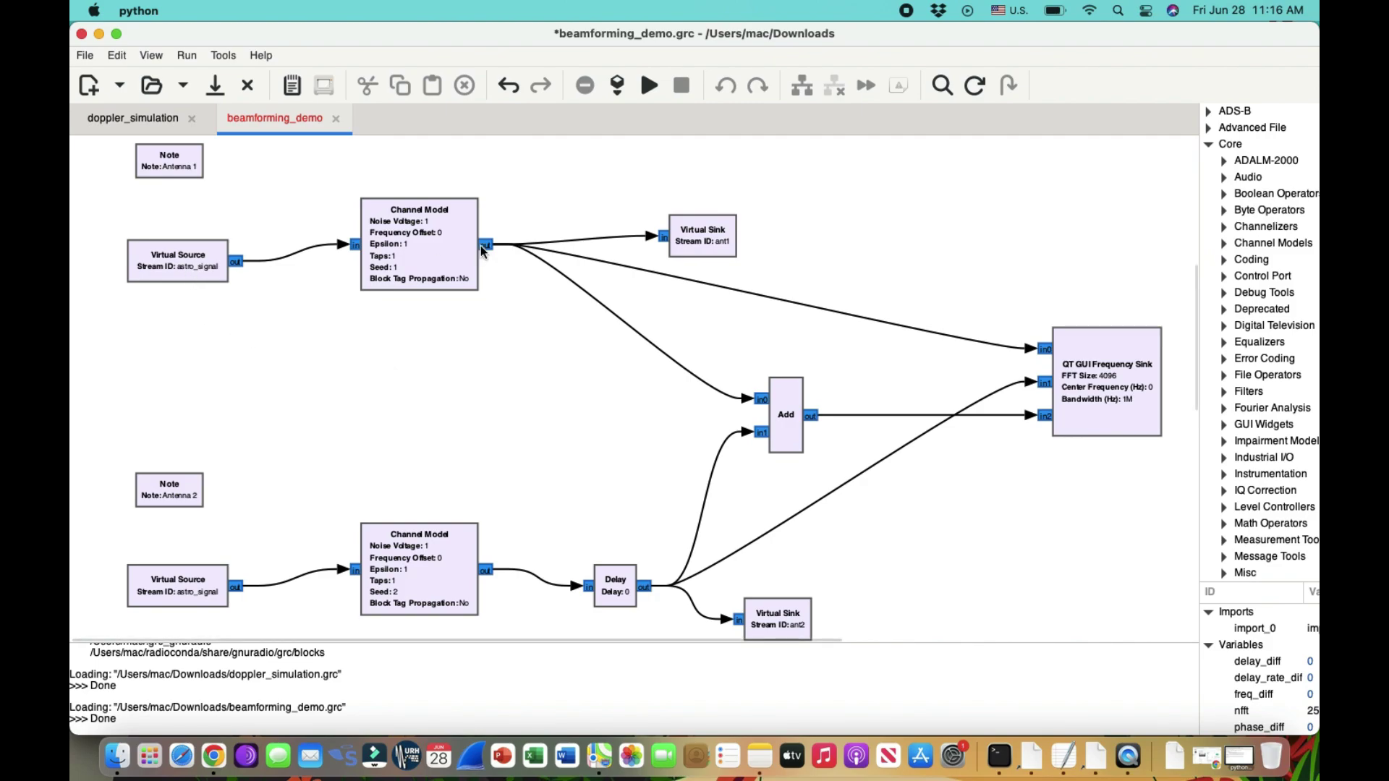
scroll(511, 273, "up", 7)
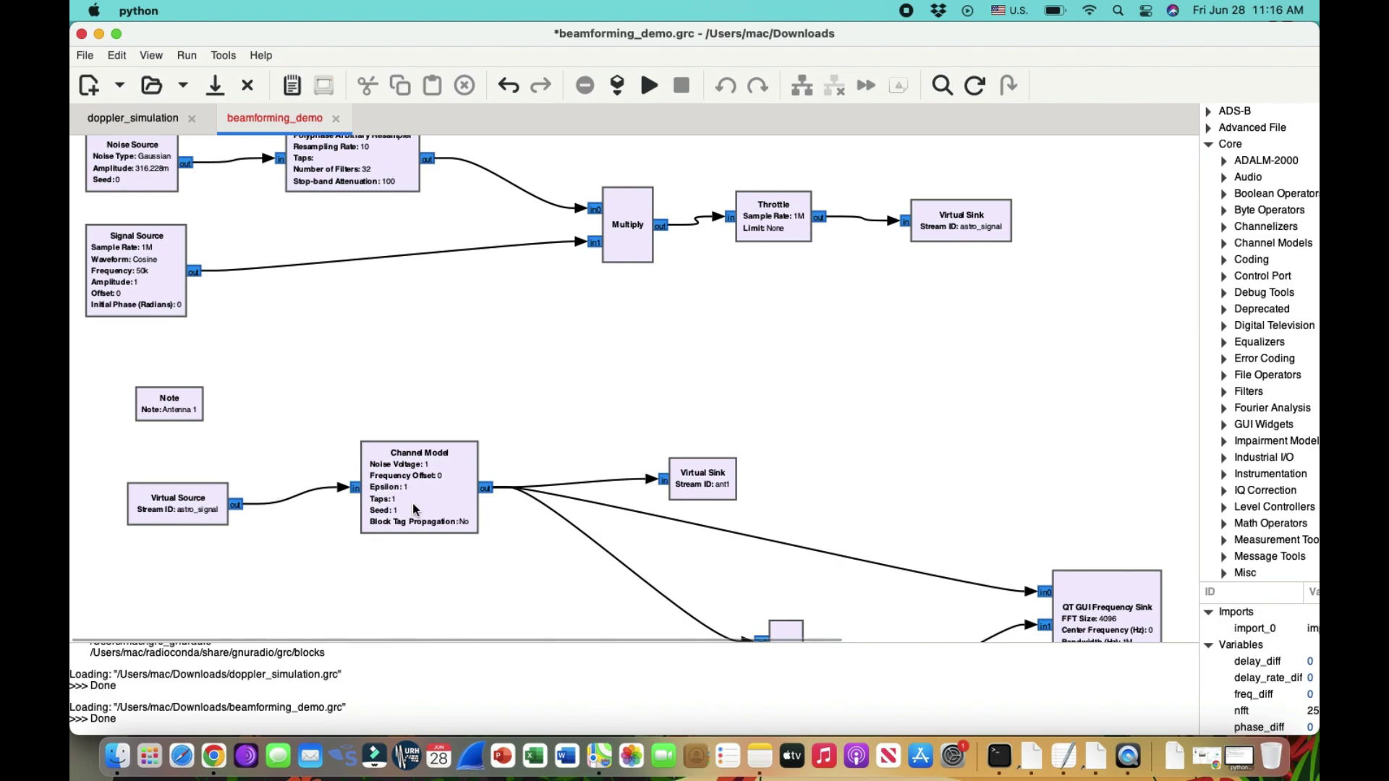
scroll(413, 505, "down", 2)
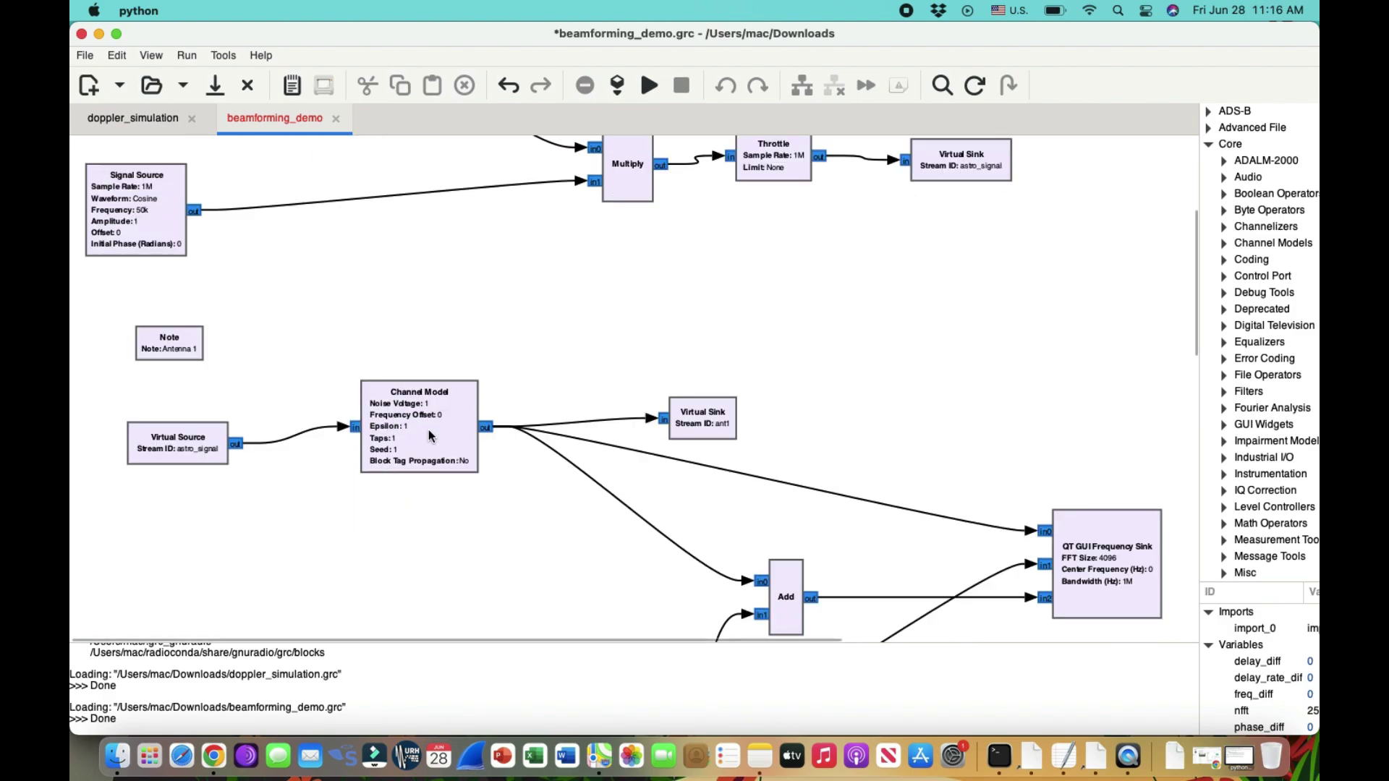
scroll(419, 436, "down", 4)
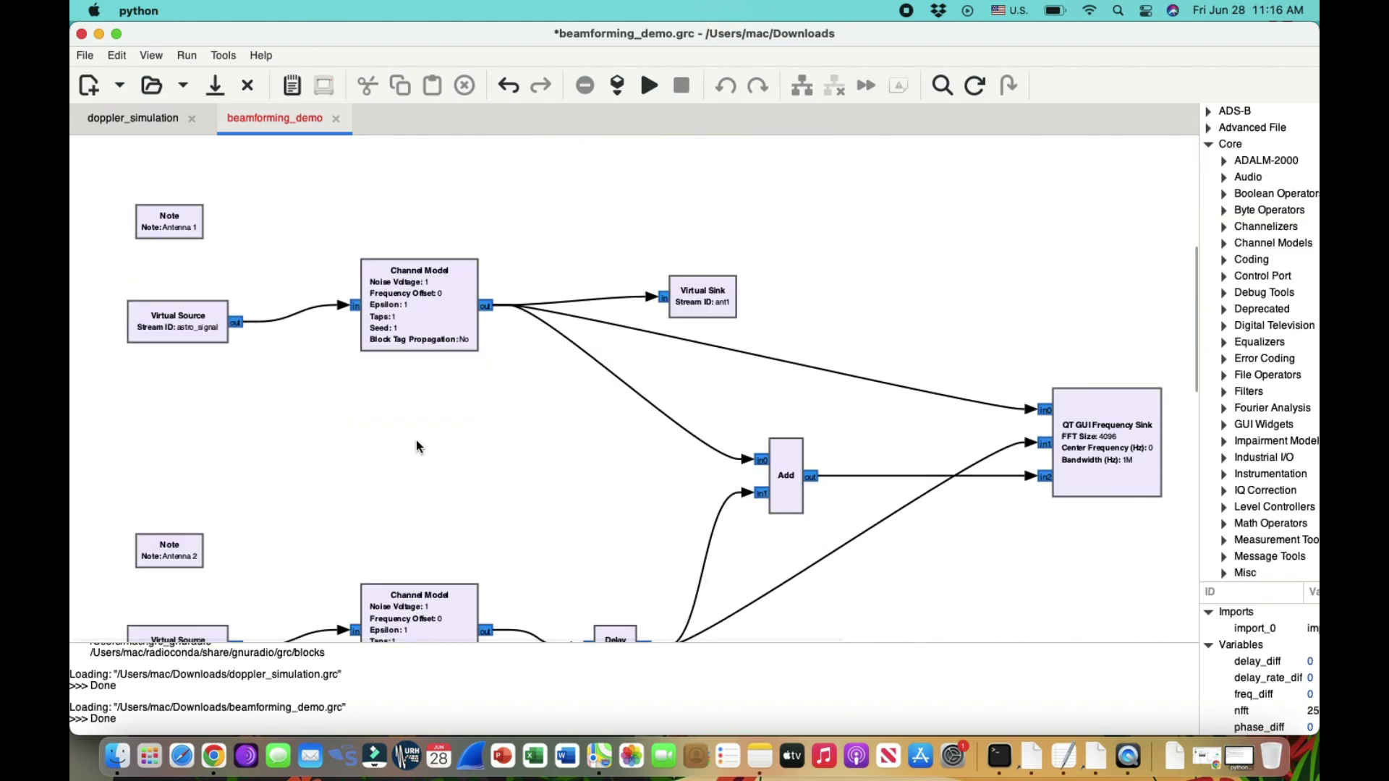
scroll(369, 406, "down", 4)
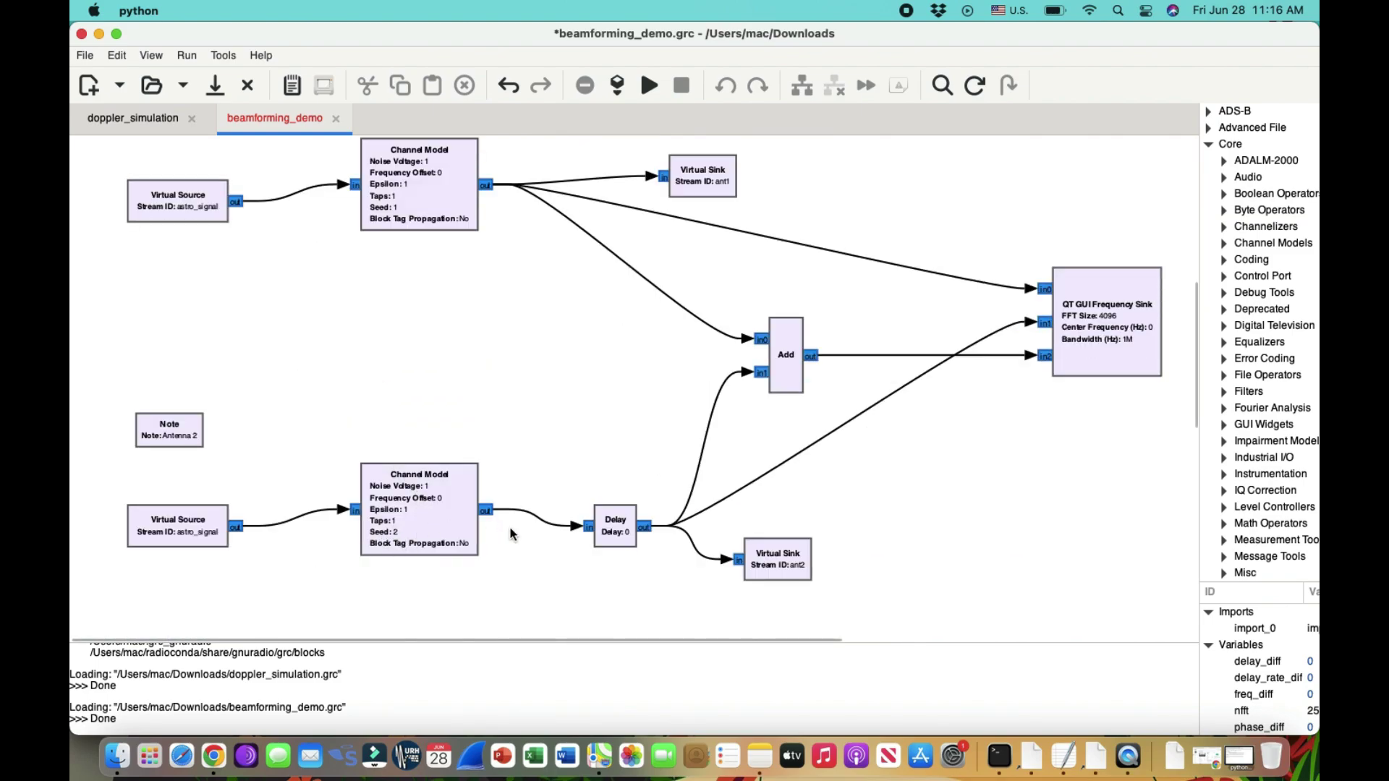
Compare the Antenna 2 delay path with the Δ and 2Δ antenna delays in Chrome's beamforming diagram, ending in GNU Radio Companion
key("super+Tab")
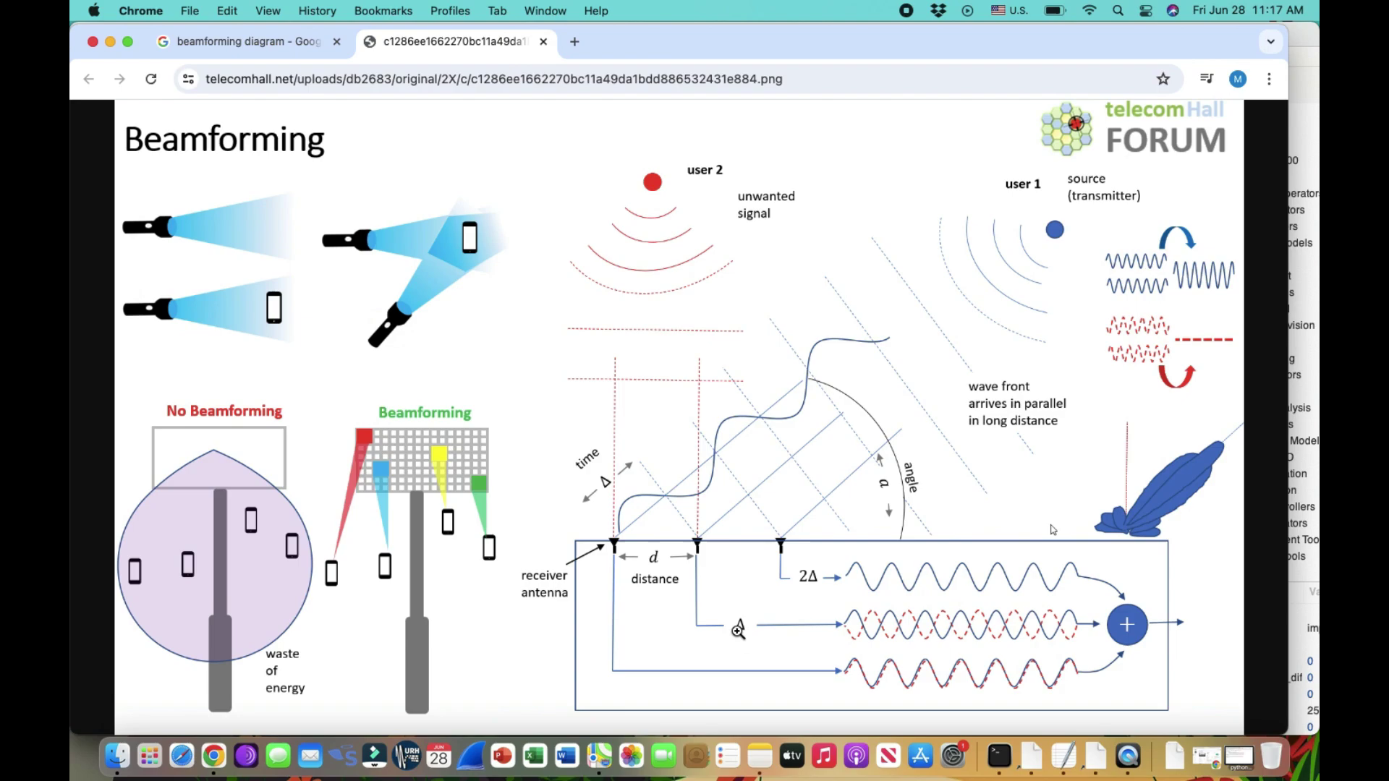
key("super+Tab")
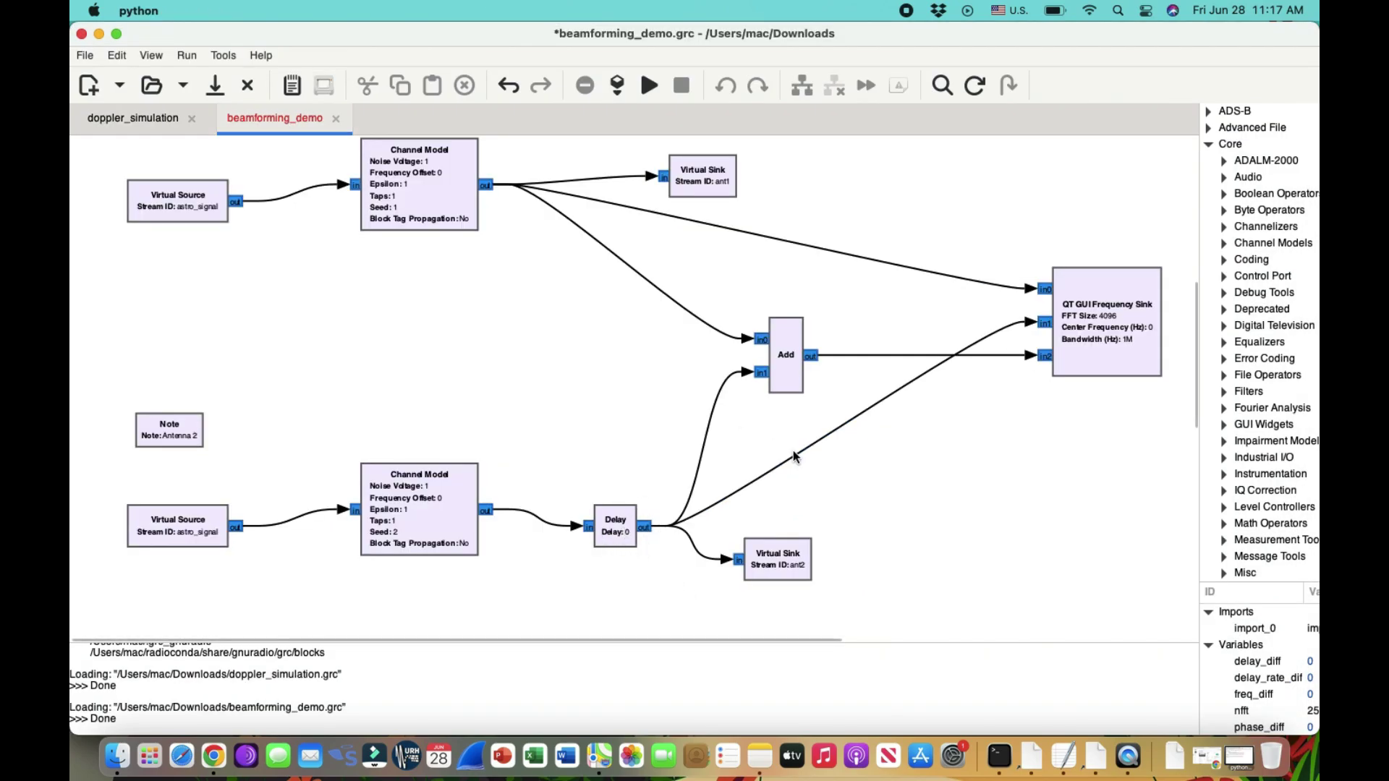
key("super+Tab")
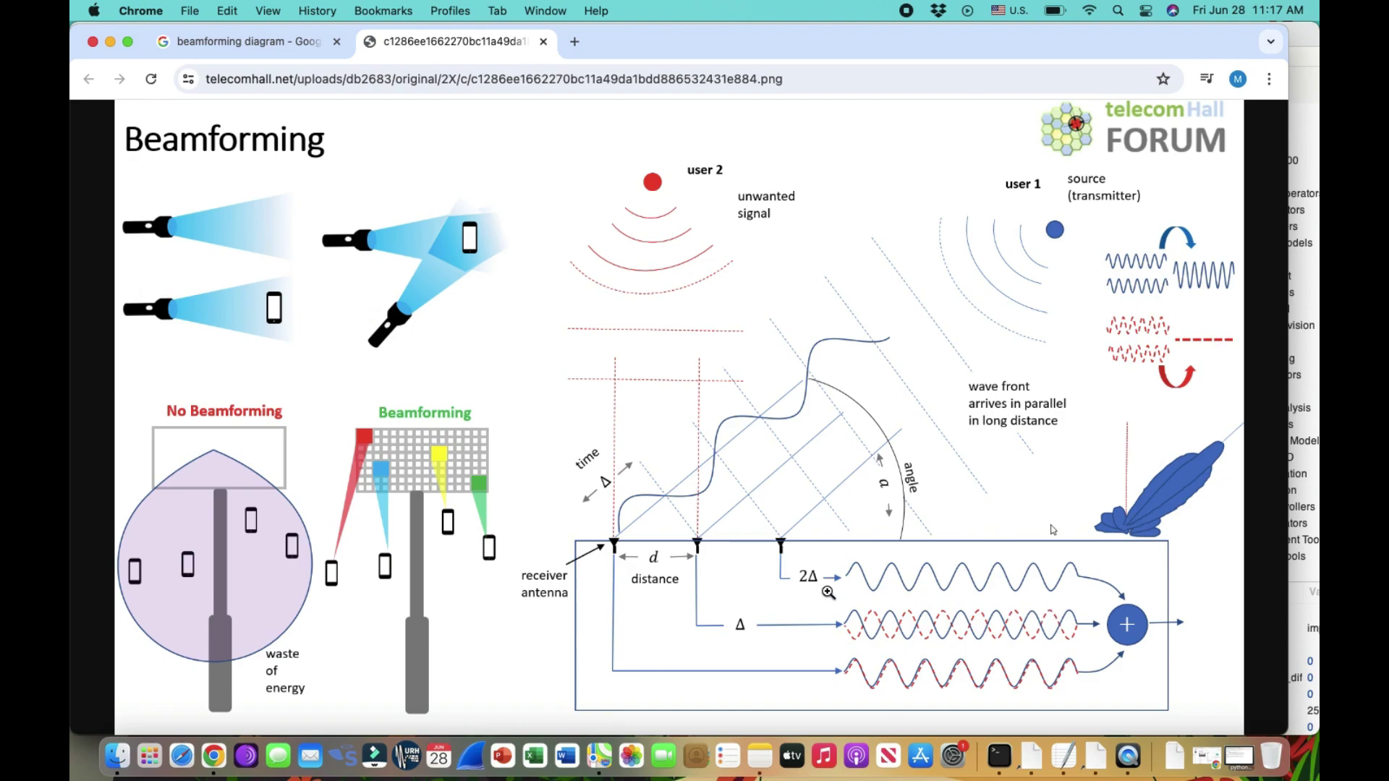
key("super+Tab")
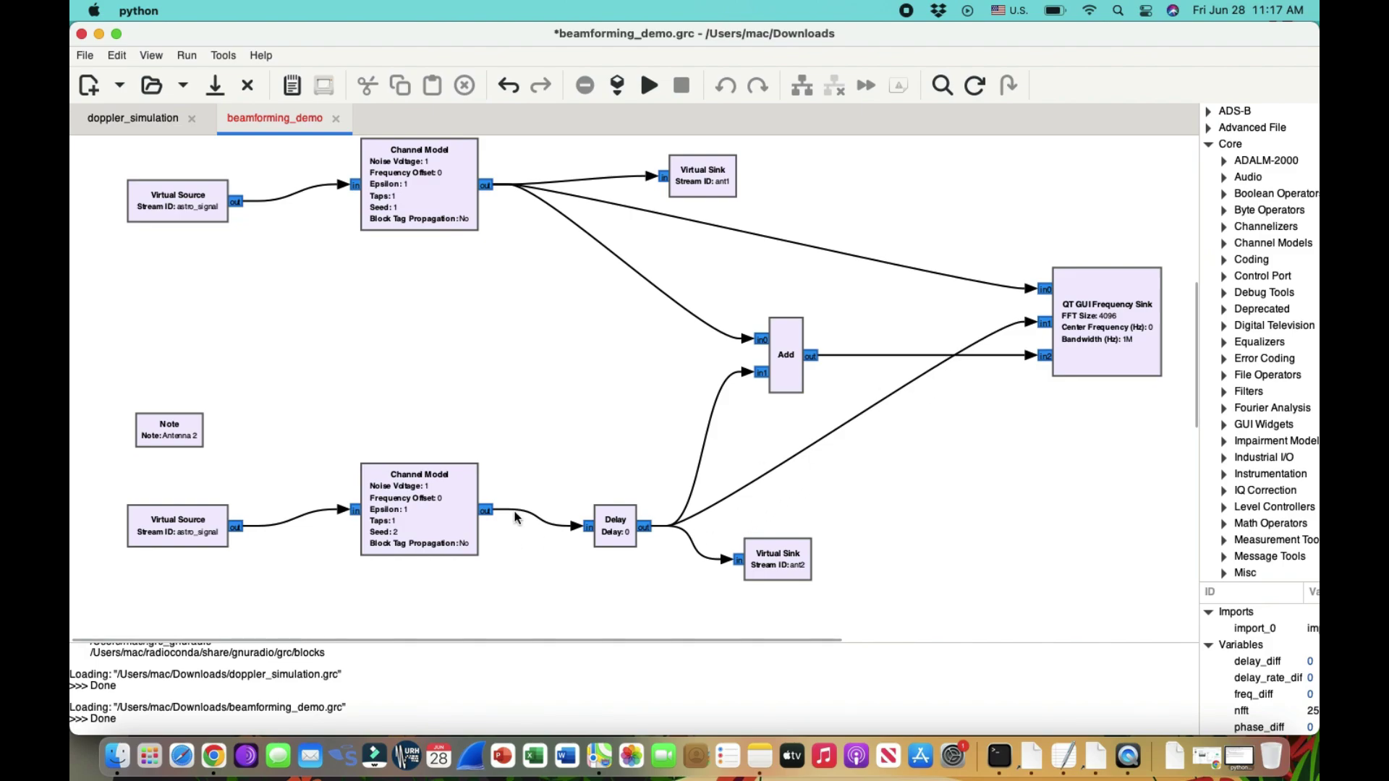
Check the antenna delays in Chrome's beamforming diagram, and run the beamforming_demo flowgraph in GNU Radio Companion
key("super+Tab")
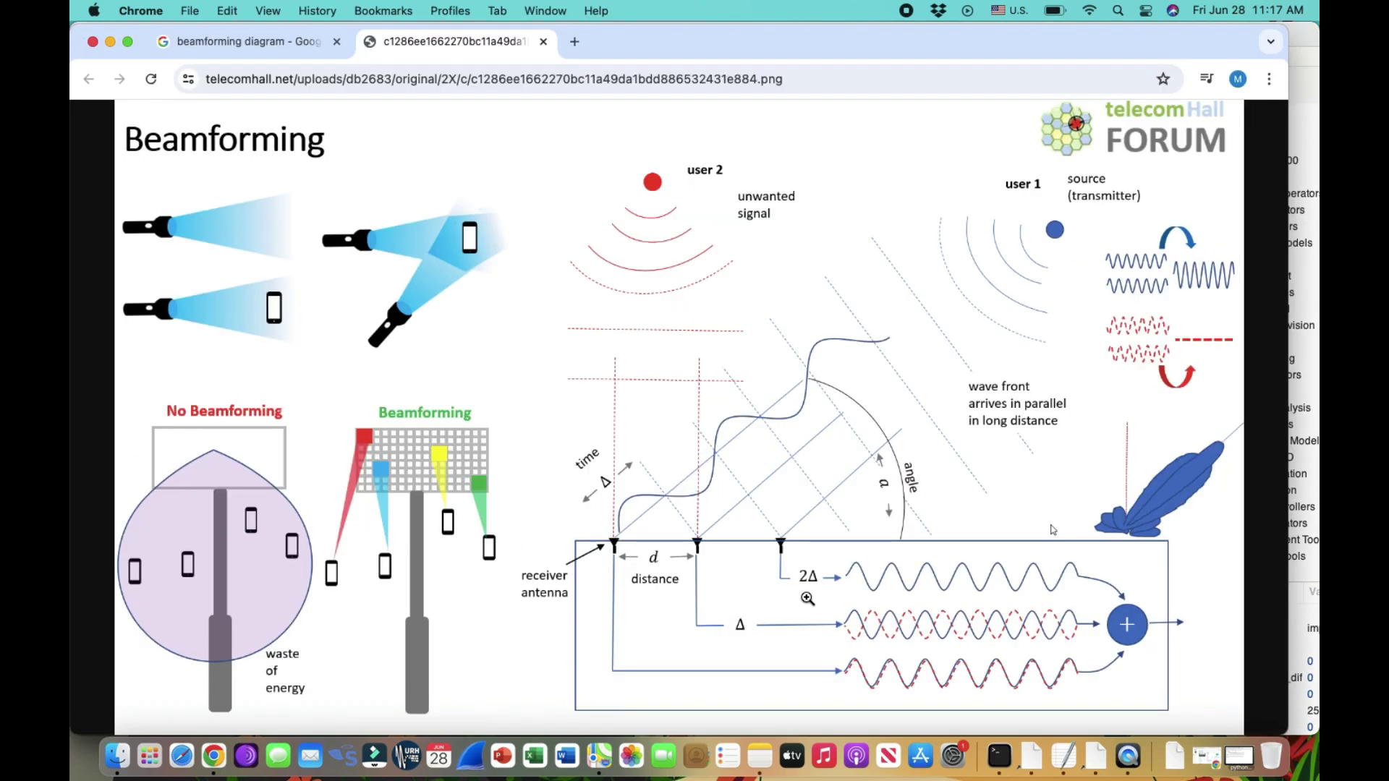
key("super+Tab")
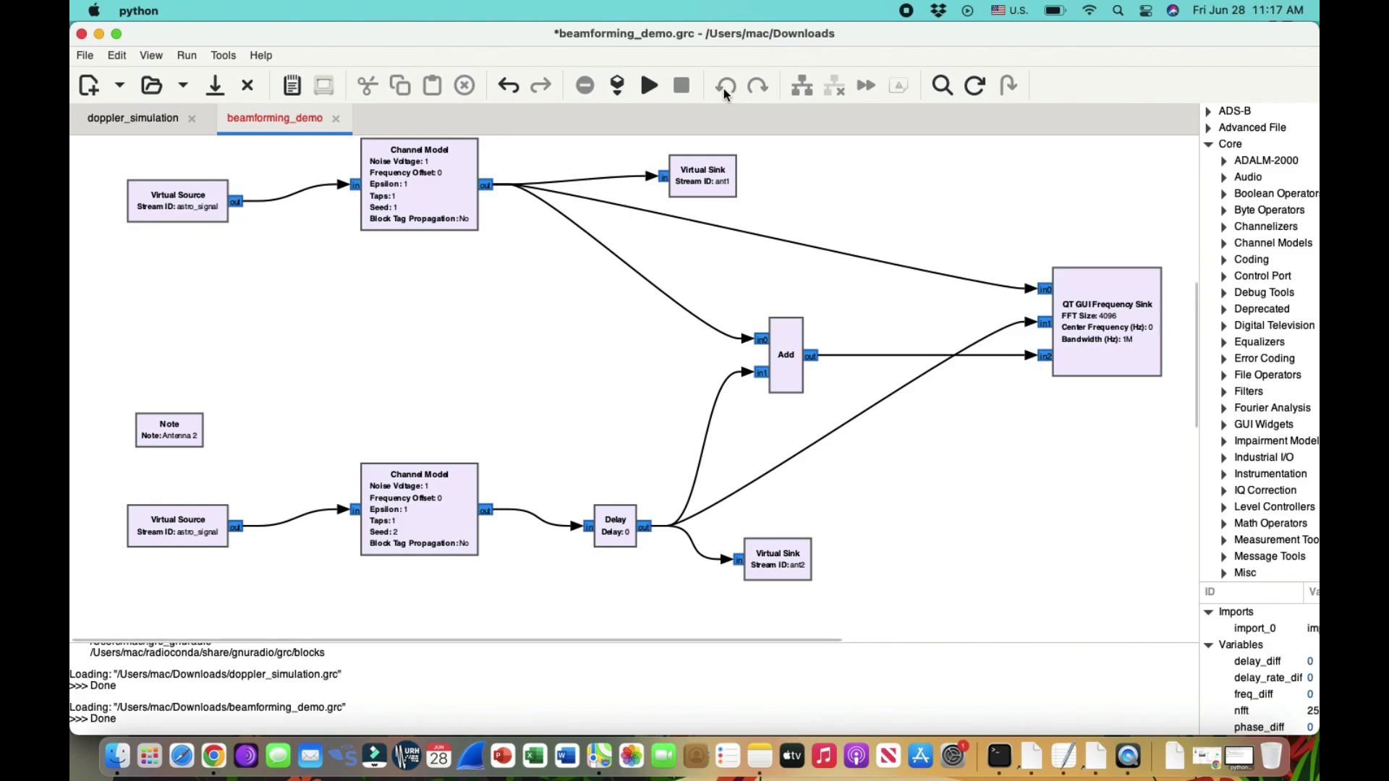
left_click(648, 87)
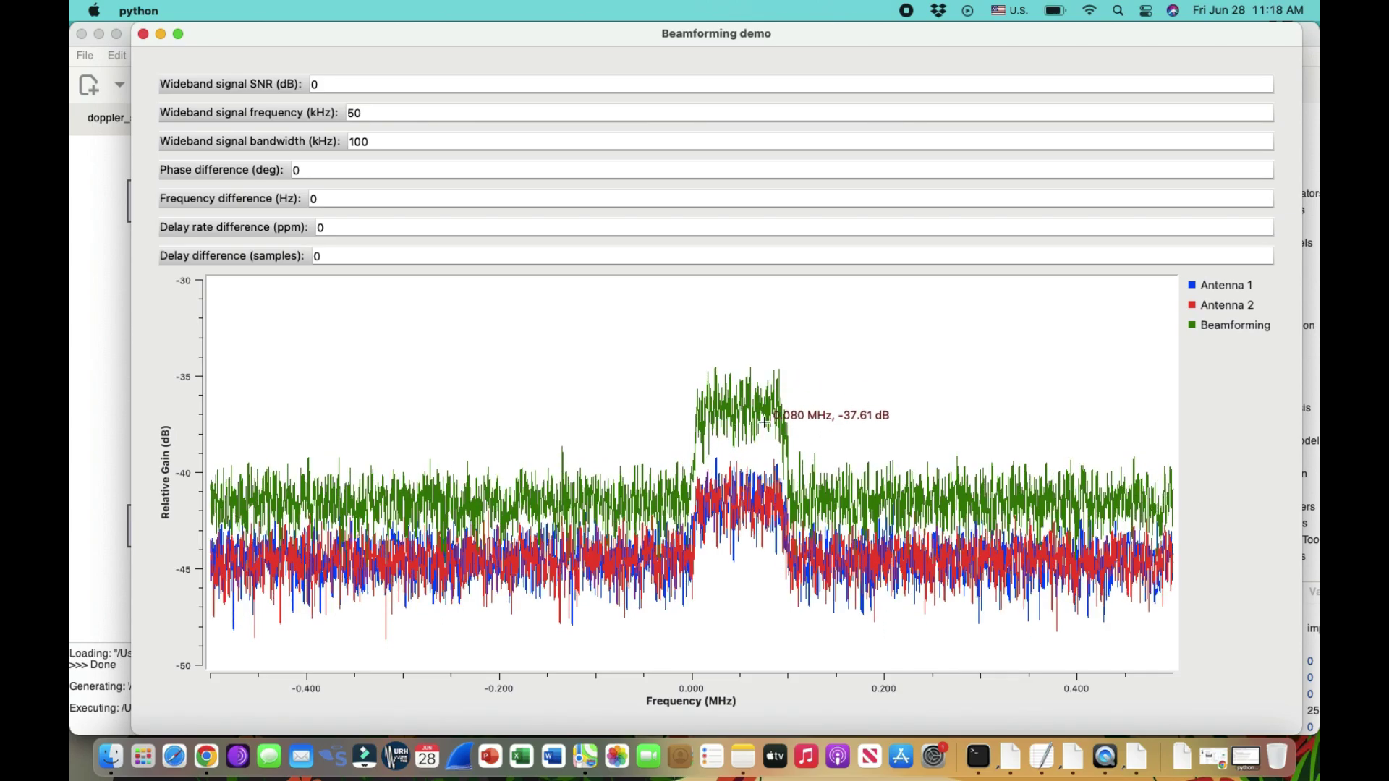
Compare the individual antenna spectra by isolating the Antenna 2 trace and the Antenna 1 trace in the plot
left_click(1205, 325)
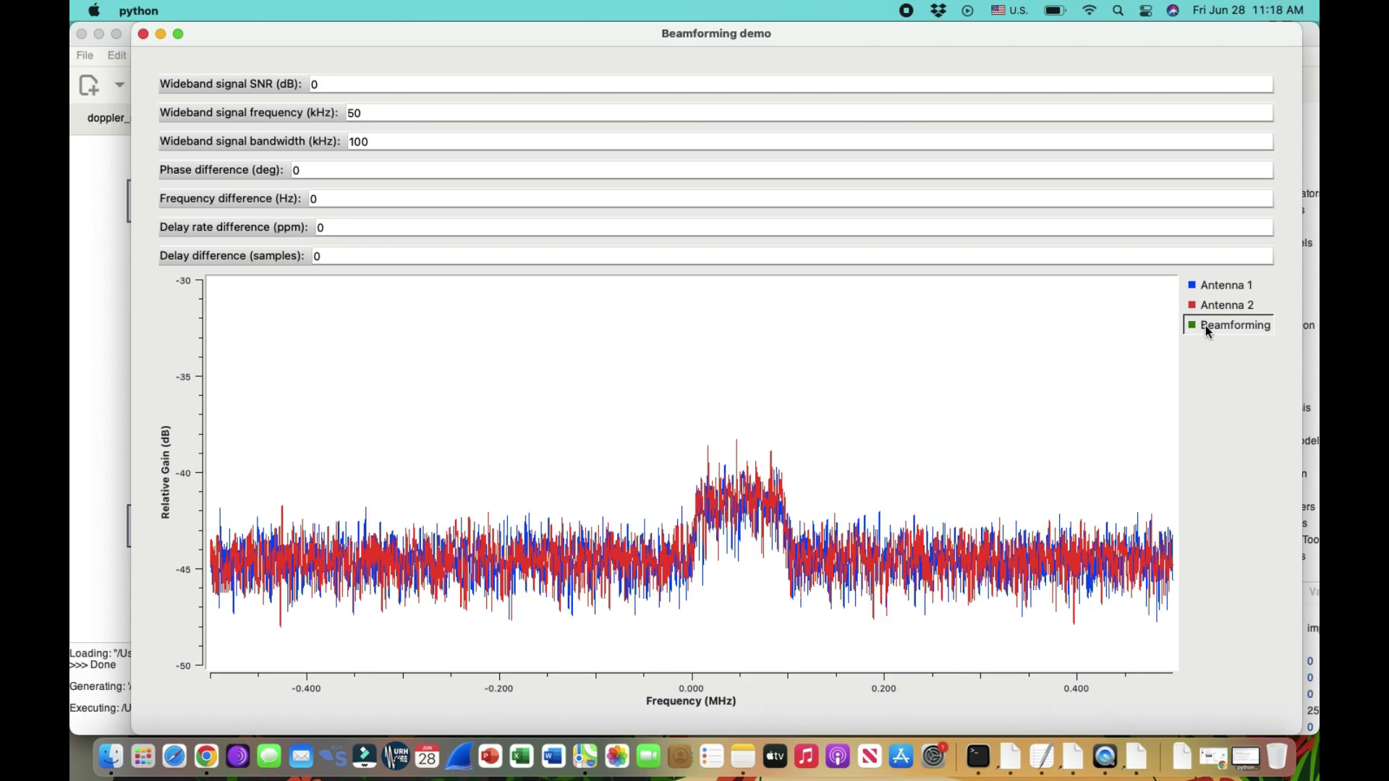
left_click(1223, 289)
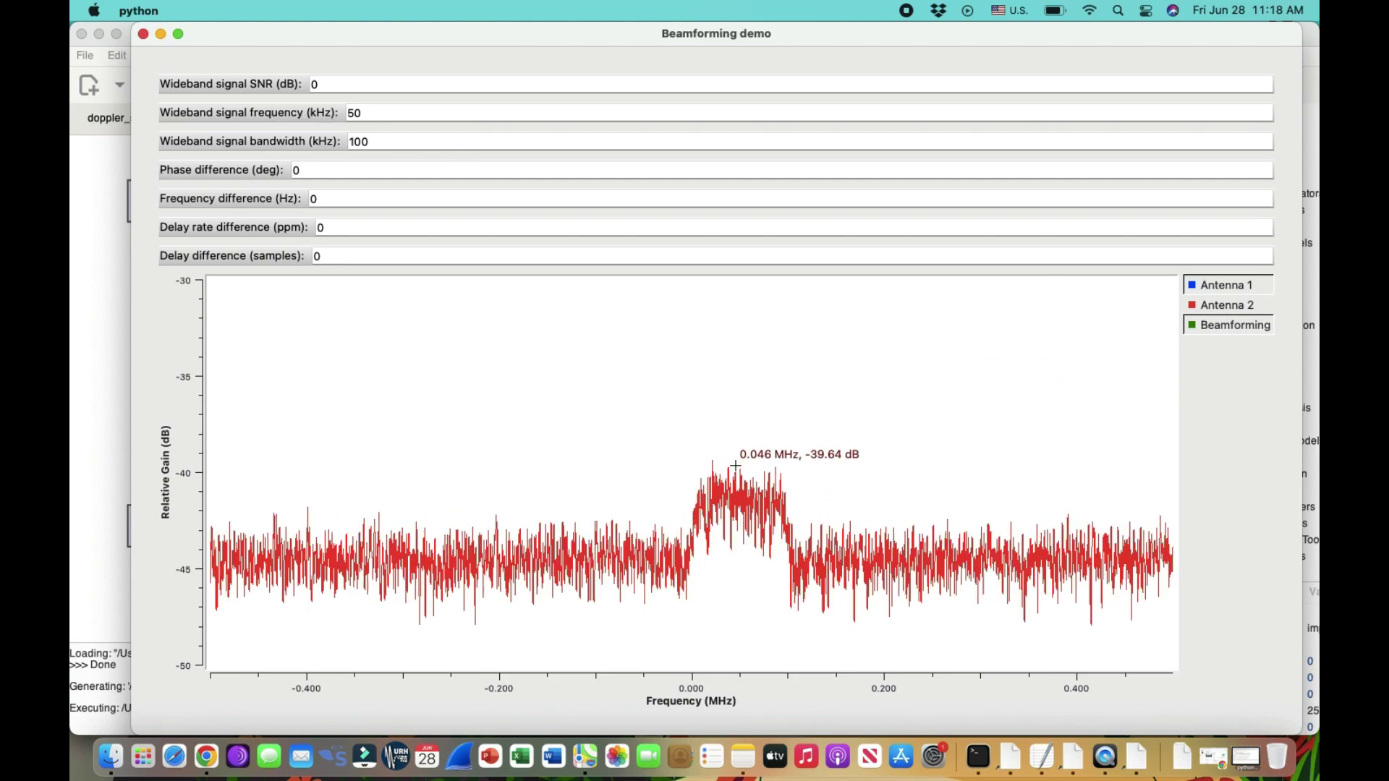
left_click(1214, 301)
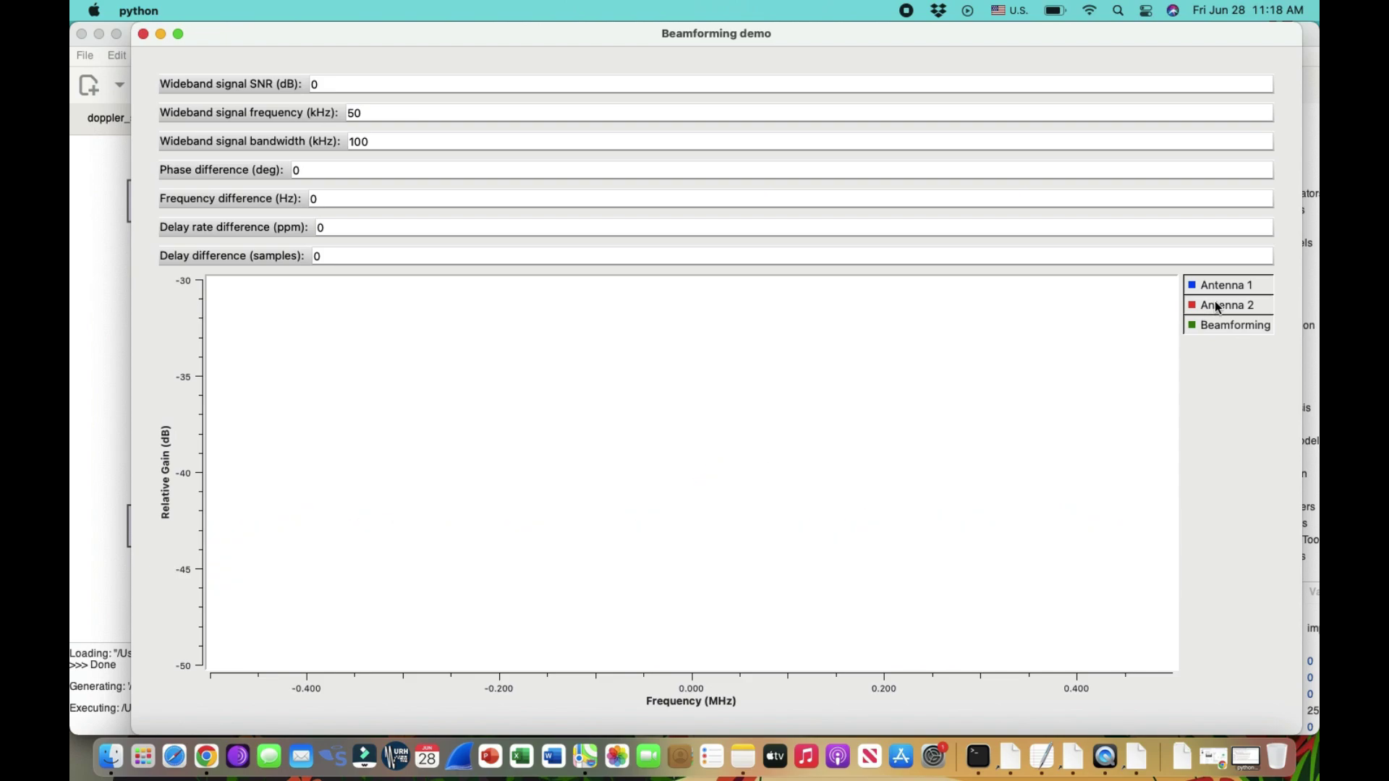
left_click(1214, 301)
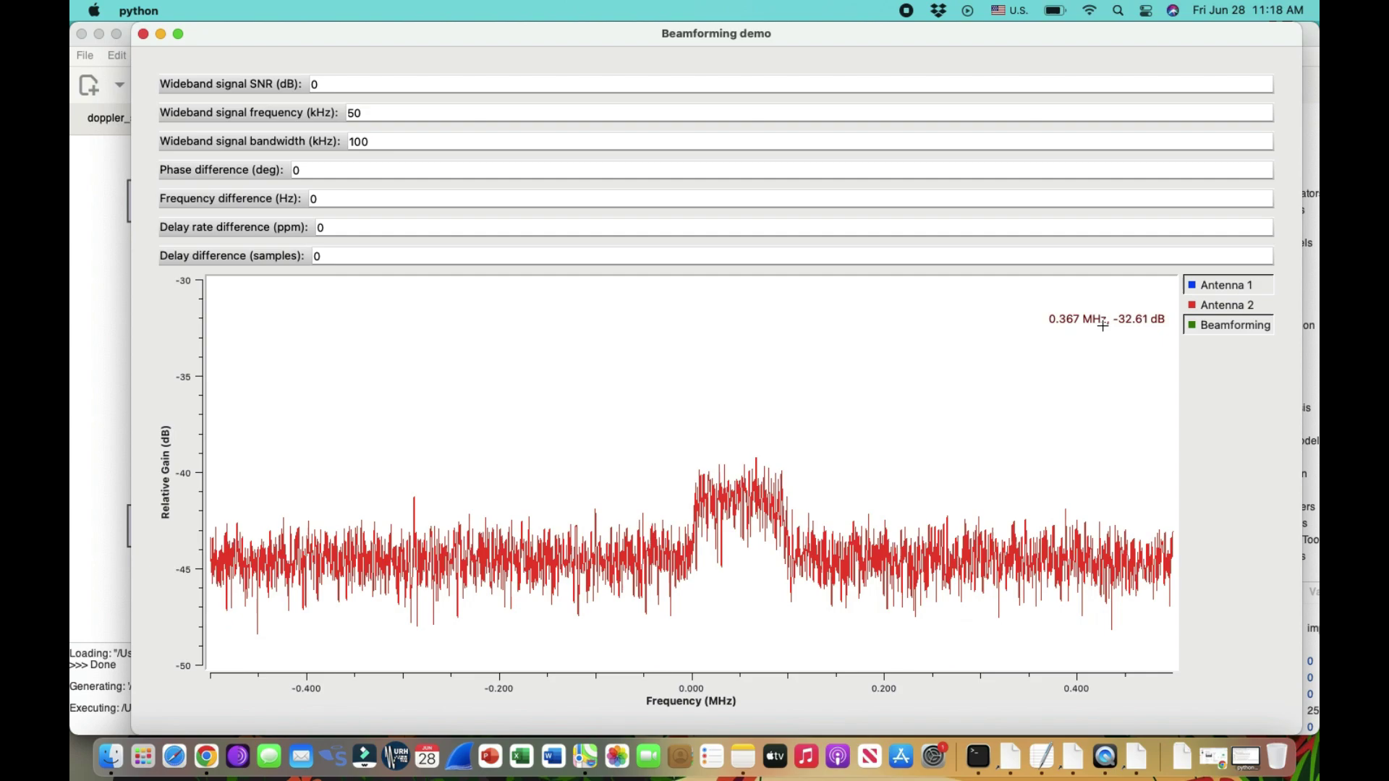
left_click(1213, 286)
left_click(1213, 305)
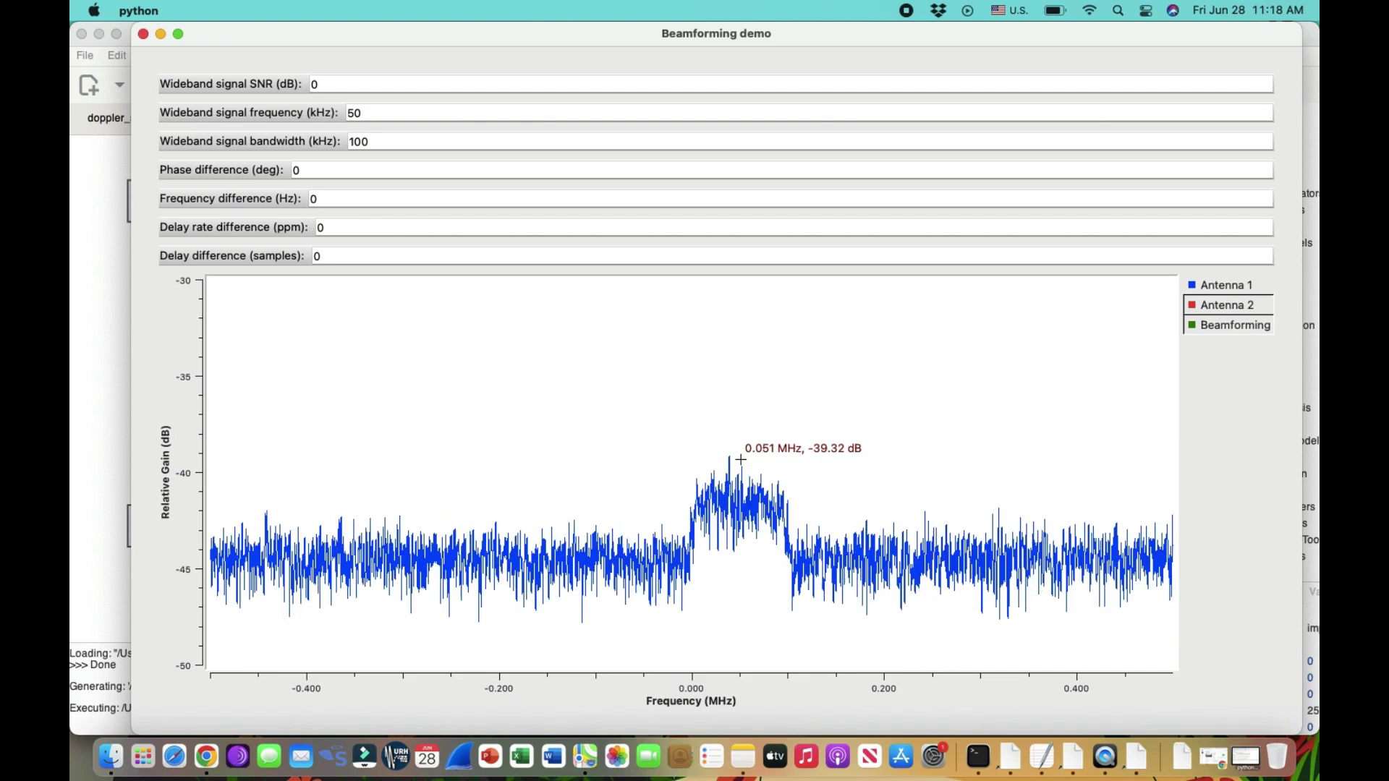
Compare the Beamforming trace with the single-antenna traces and restore all three traces in the plot
left_click(1211, 321)
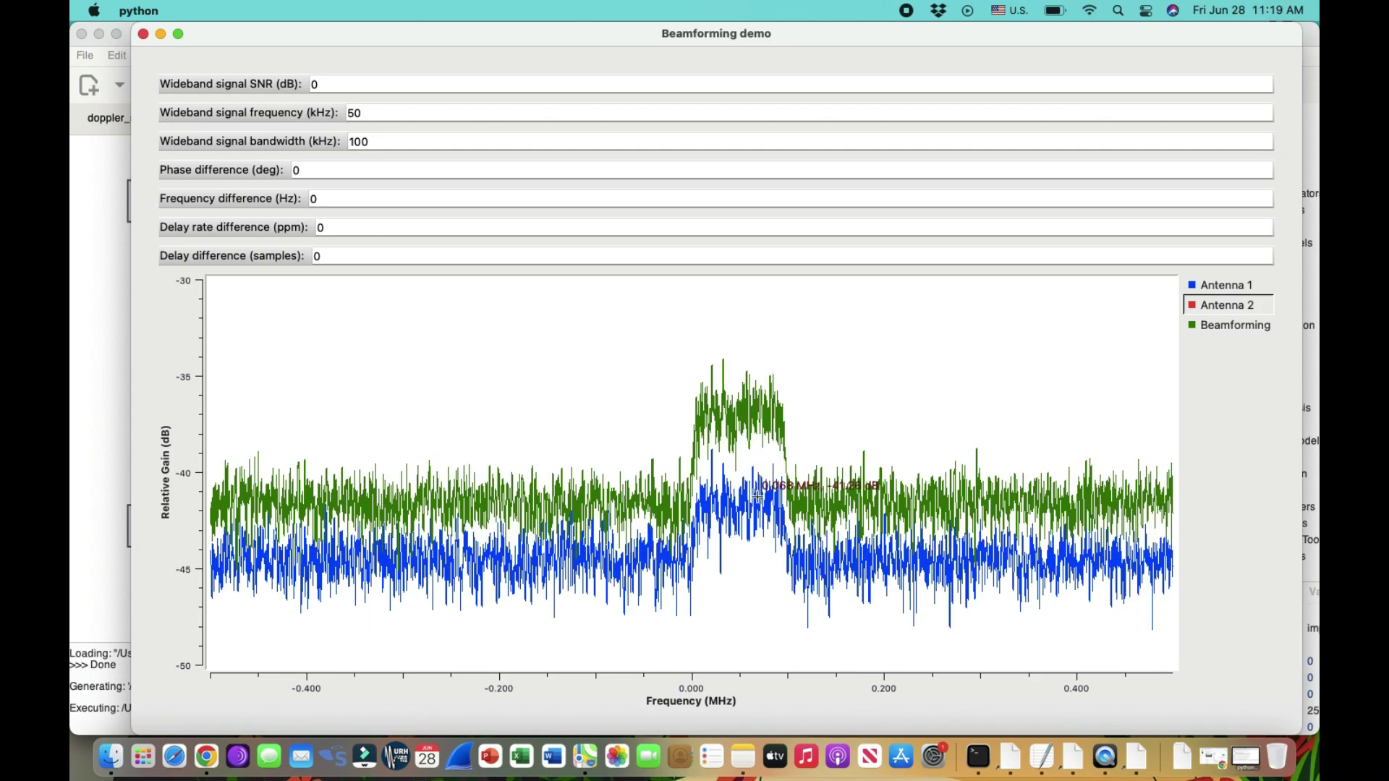
left_click(1243, 285)
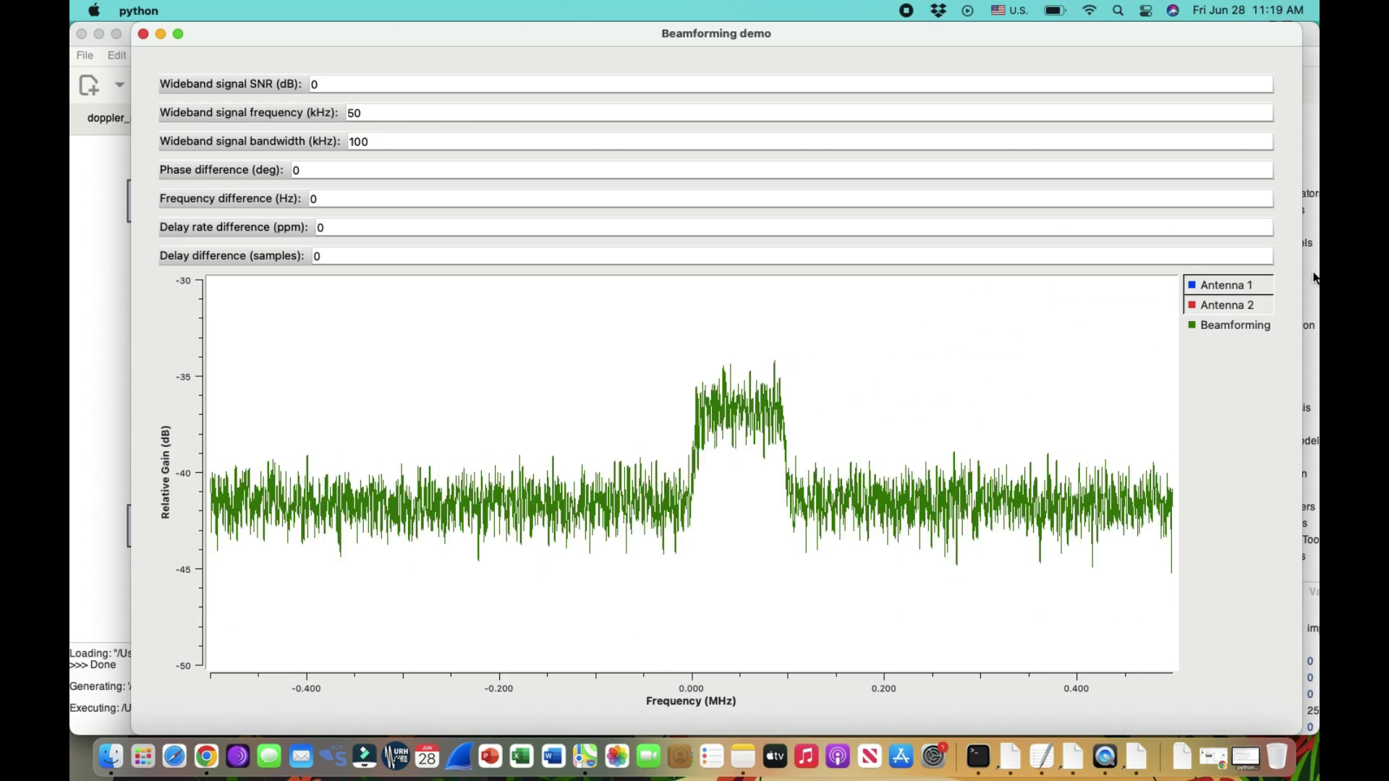
left_click(1222, 329)
left_click(1219, 311)
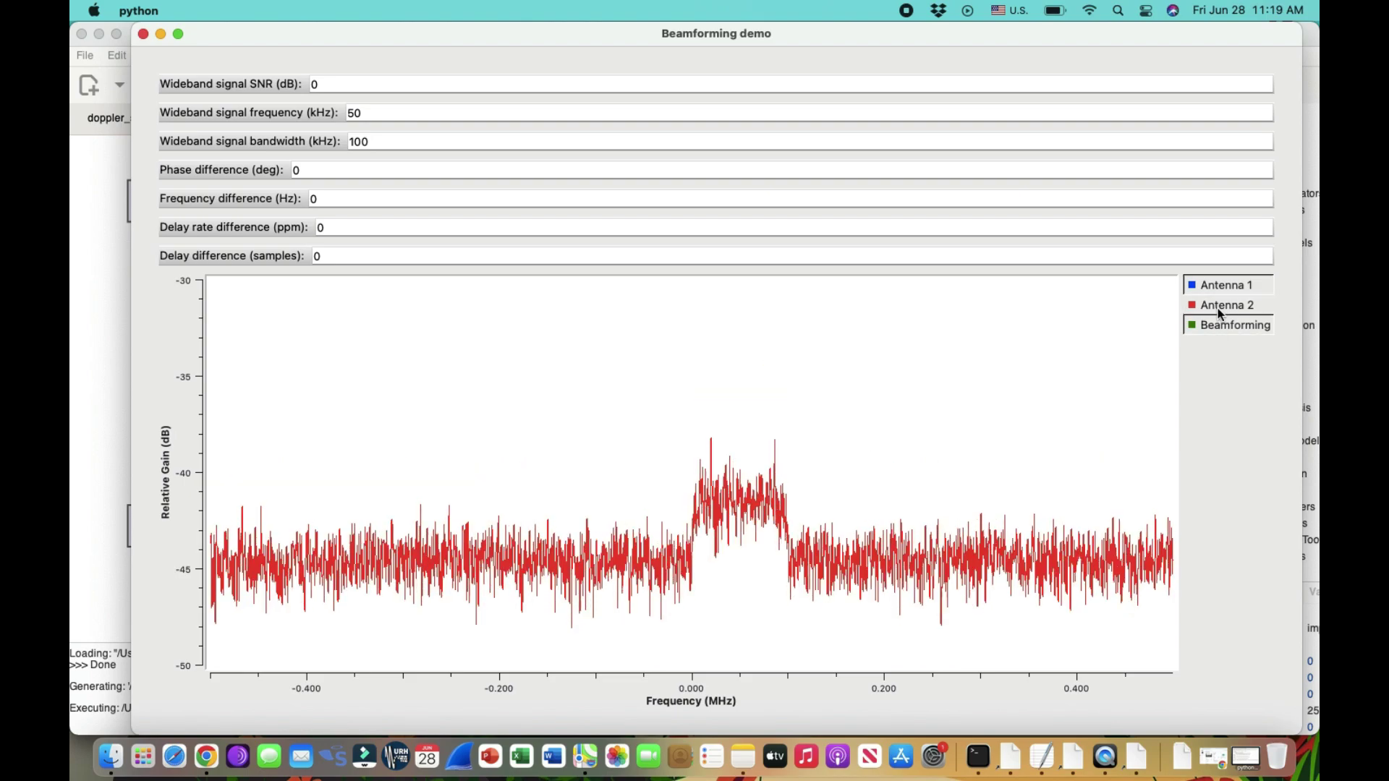
left_click(1220, 329)
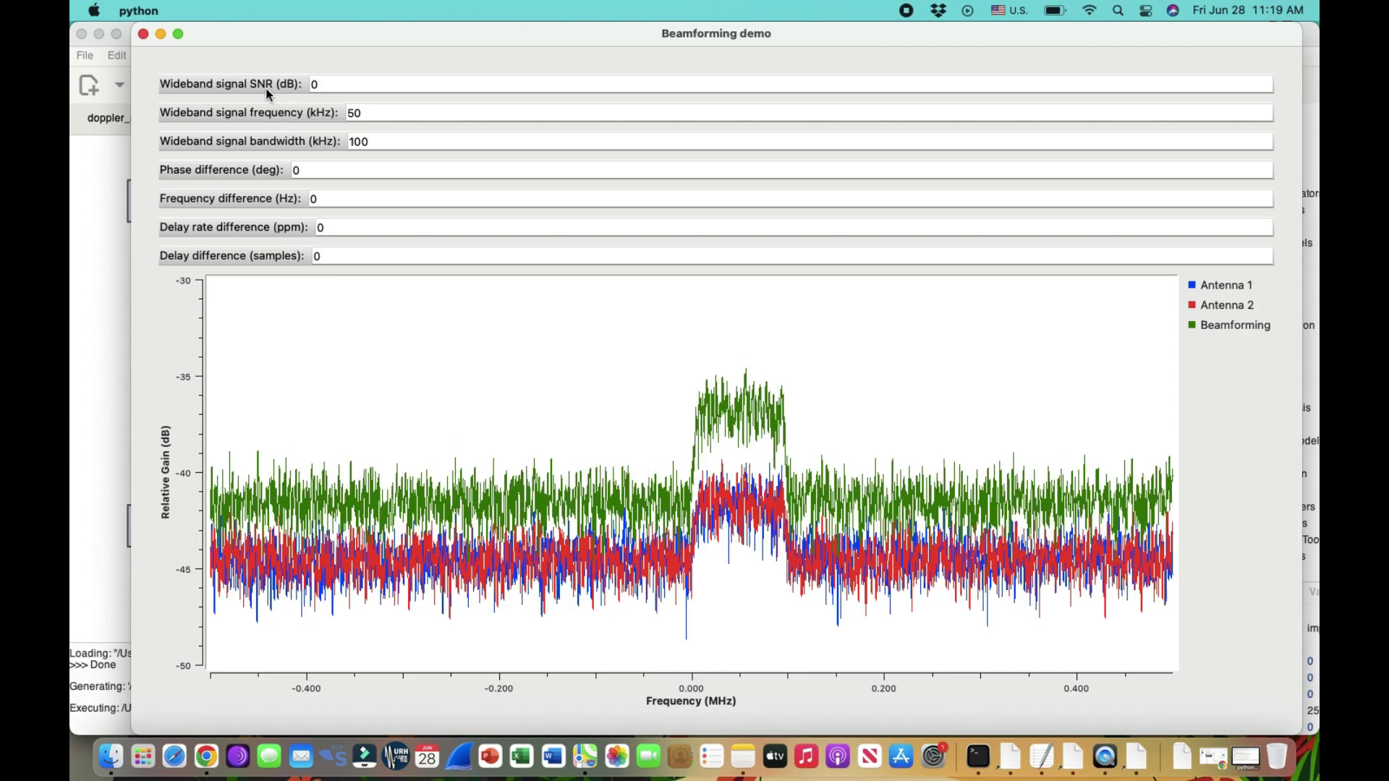
Set the wideband signal SNR to 10.0 dB
left_click(333, 83)
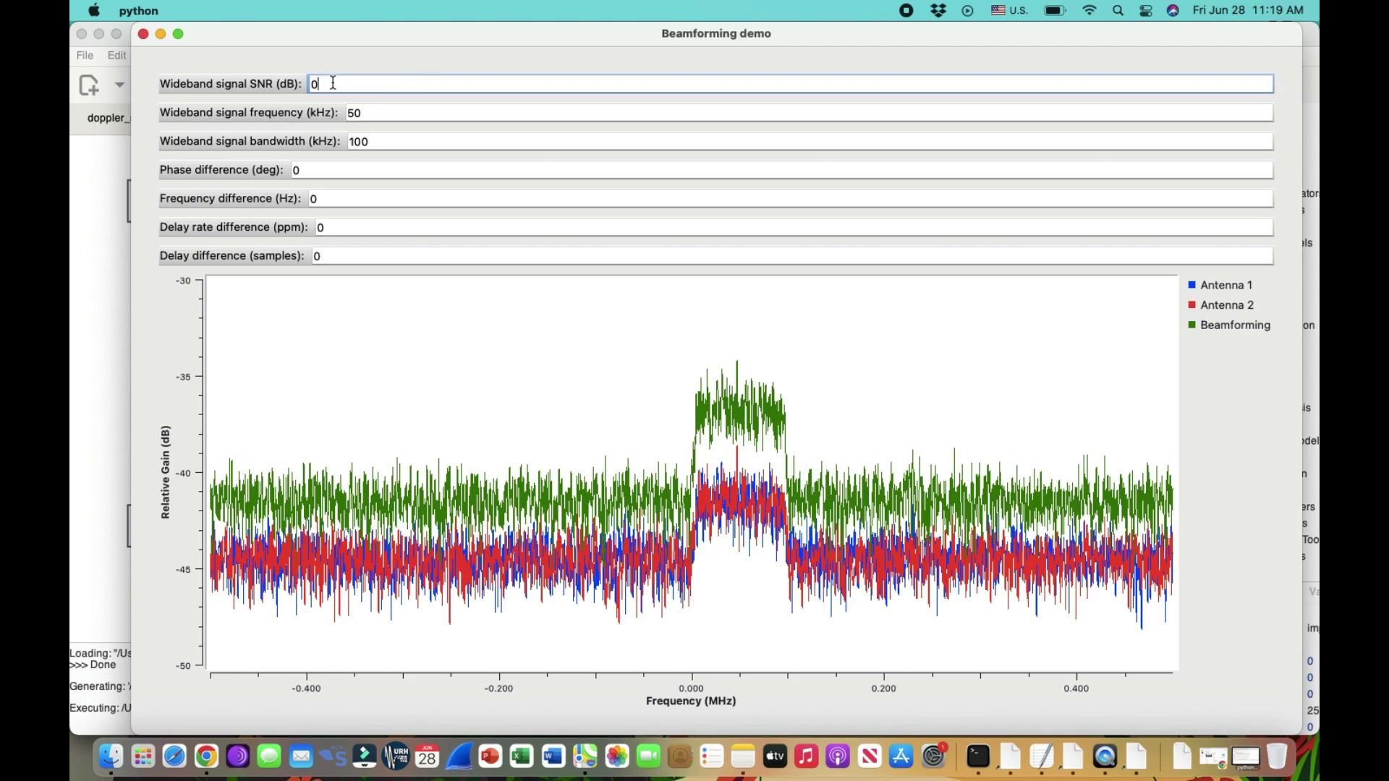
key("BackSpace")
type("10.0")
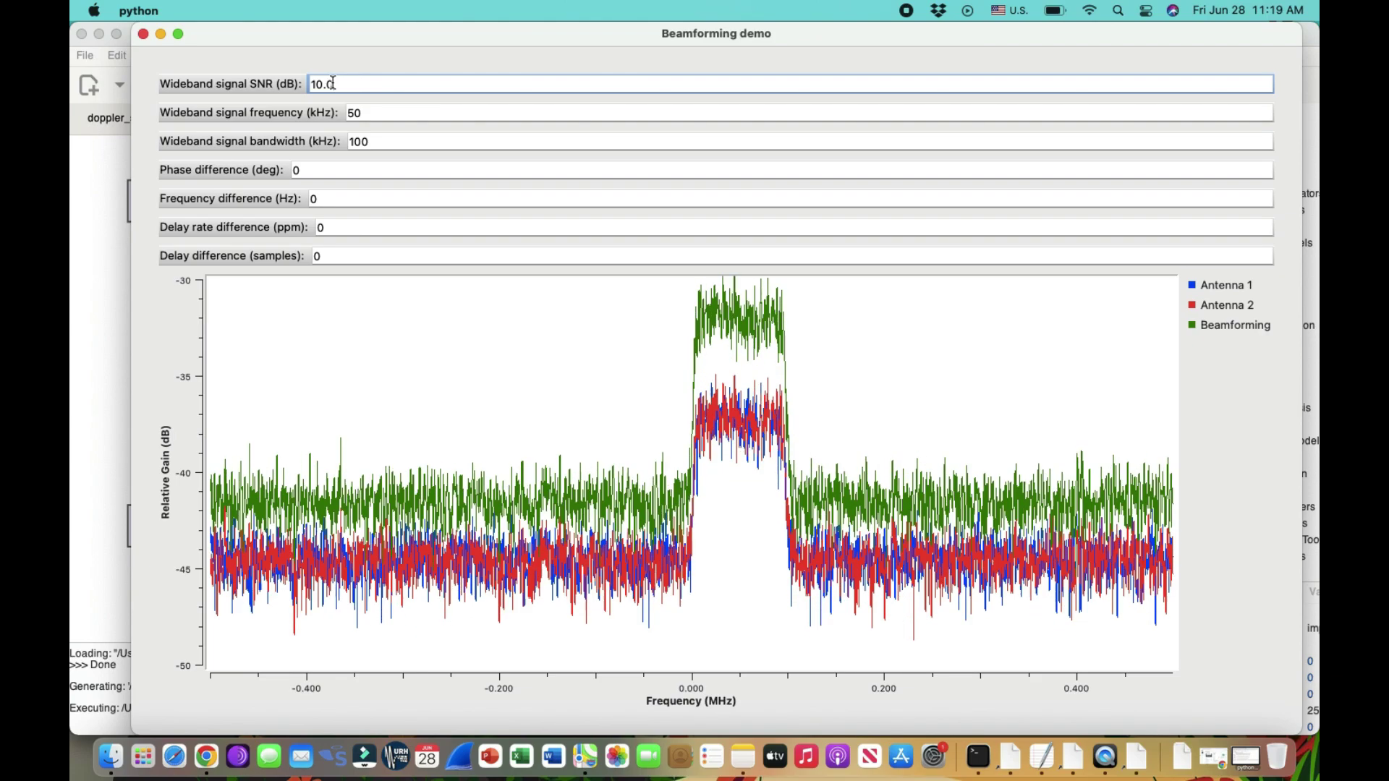
left_click(761, 394)
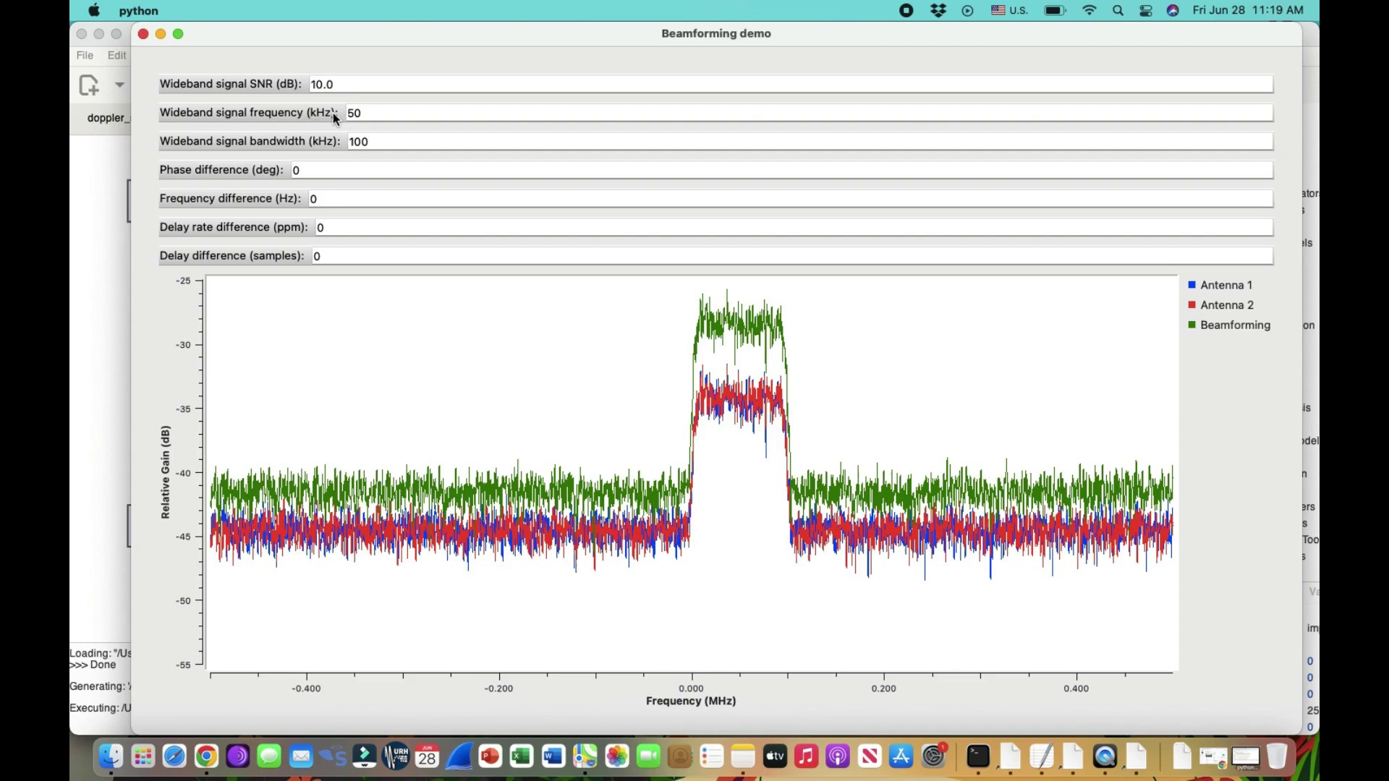
Compare the Beamforming trace with the combined beam lobe in Chrome's diagram, ending in the Beamforming demo window
left_click(308, 171)
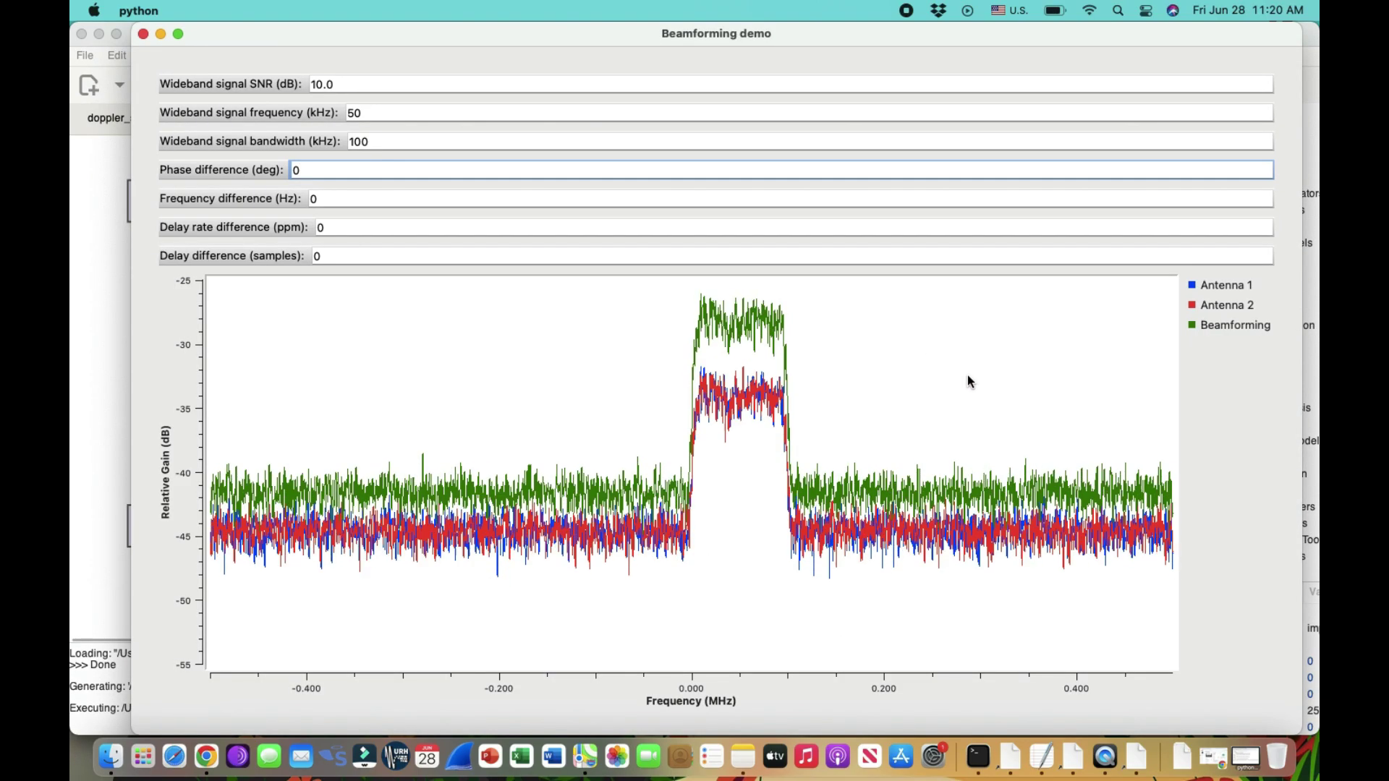
key("super+Tab")
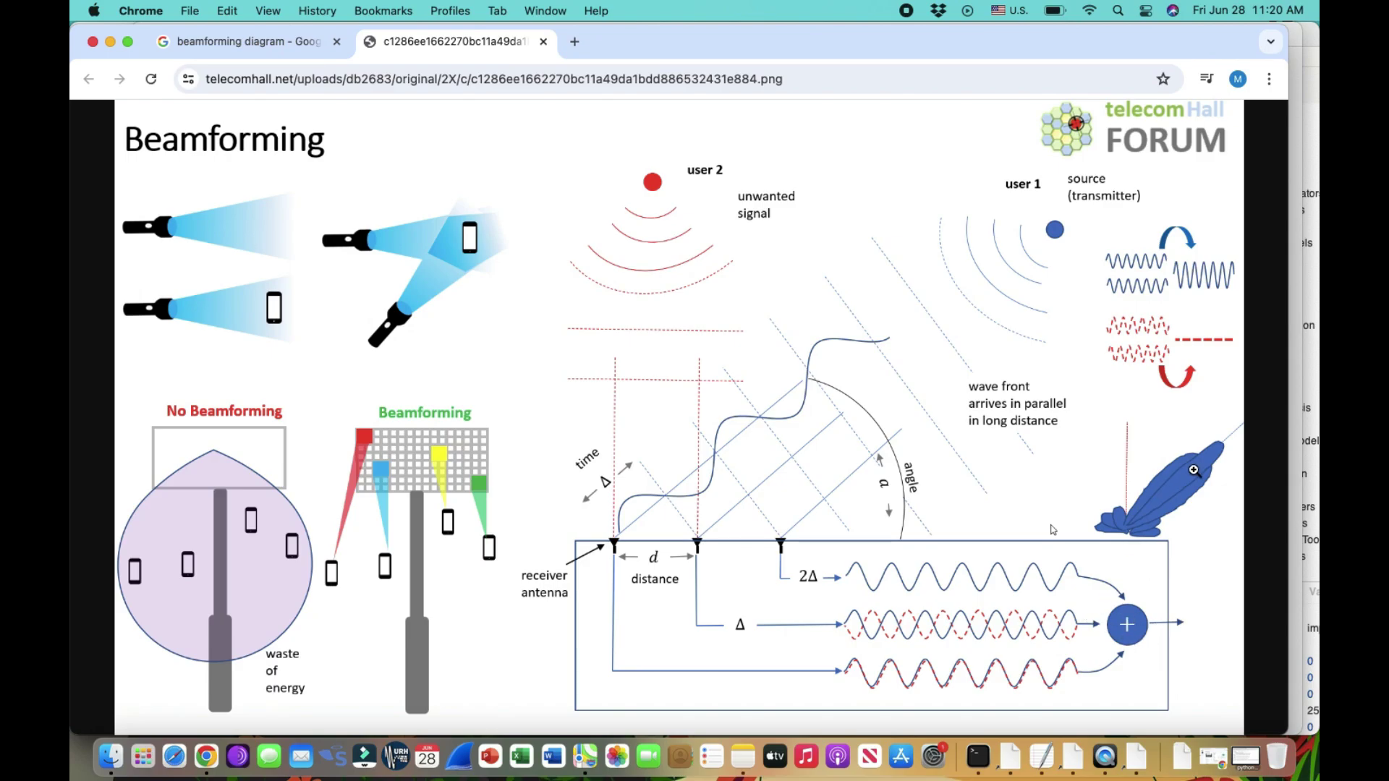
key("super+Tab")
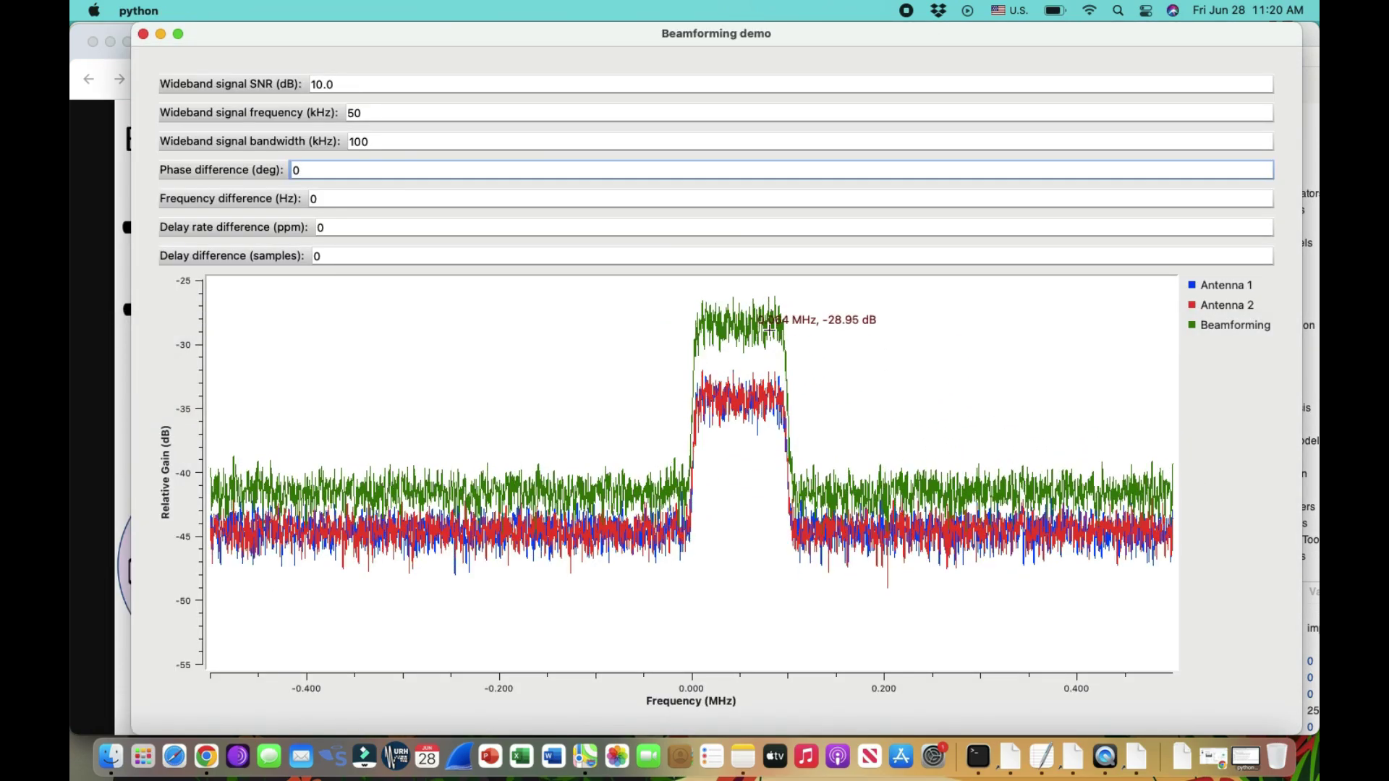
key("super+Tab")
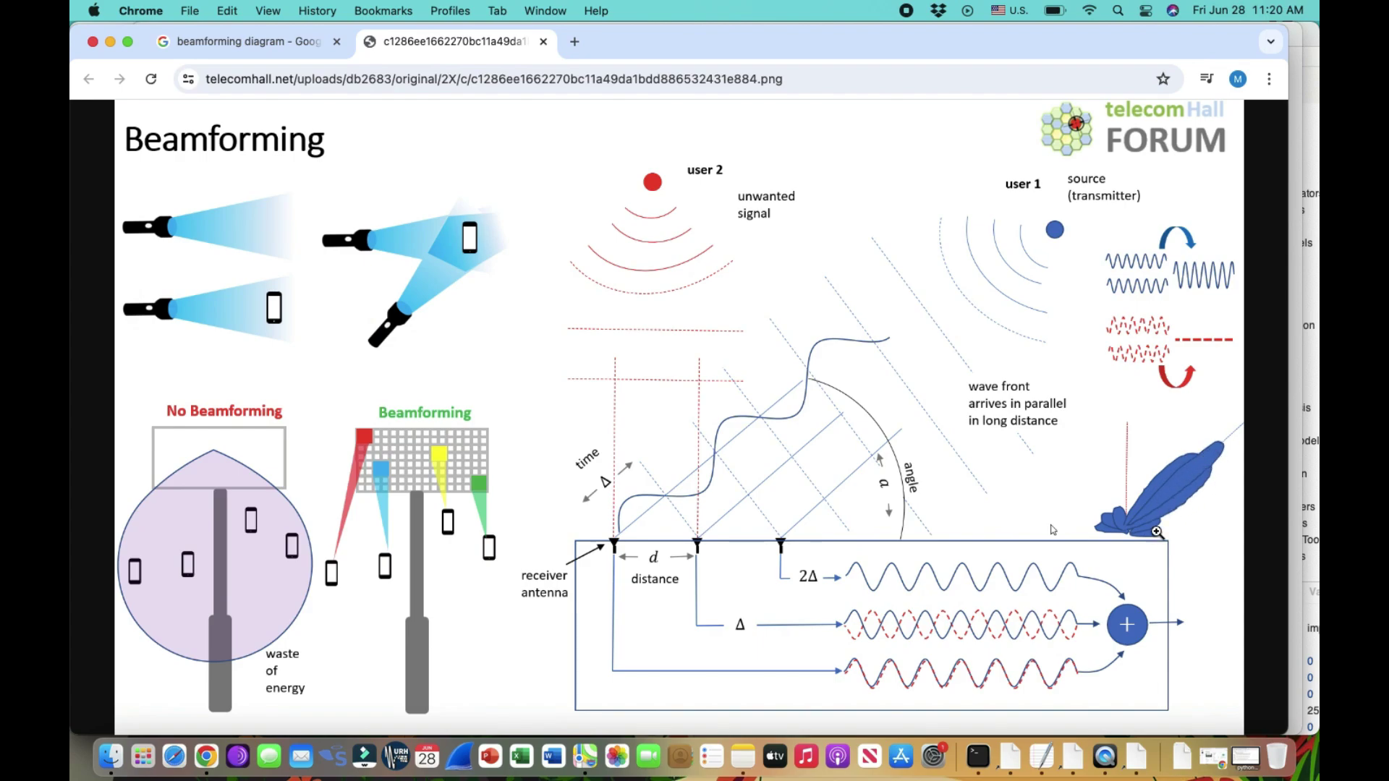
key("super+Tab")
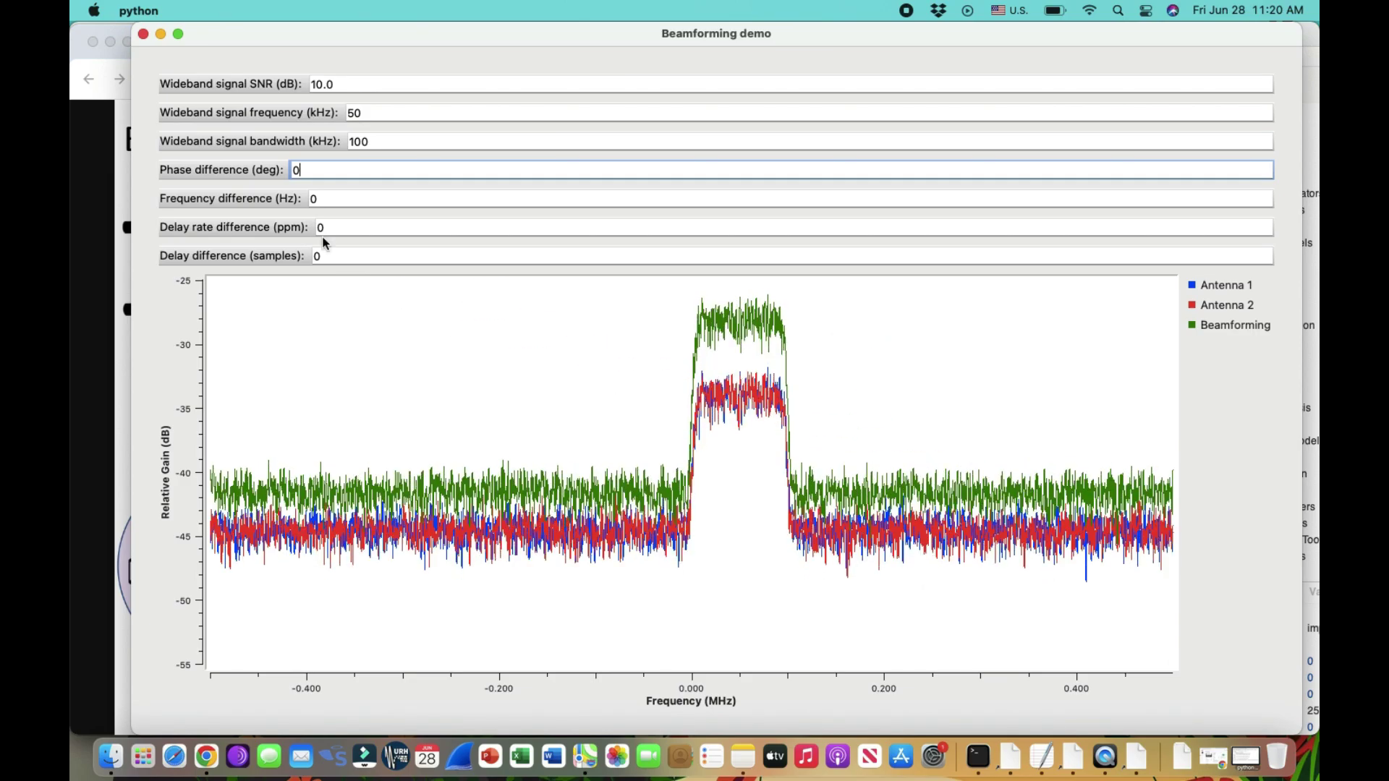
Set the phase difference to 90.0 degrees and reset it to 0.0 degrees to compare the Beamforming trace
key("BackSpace")
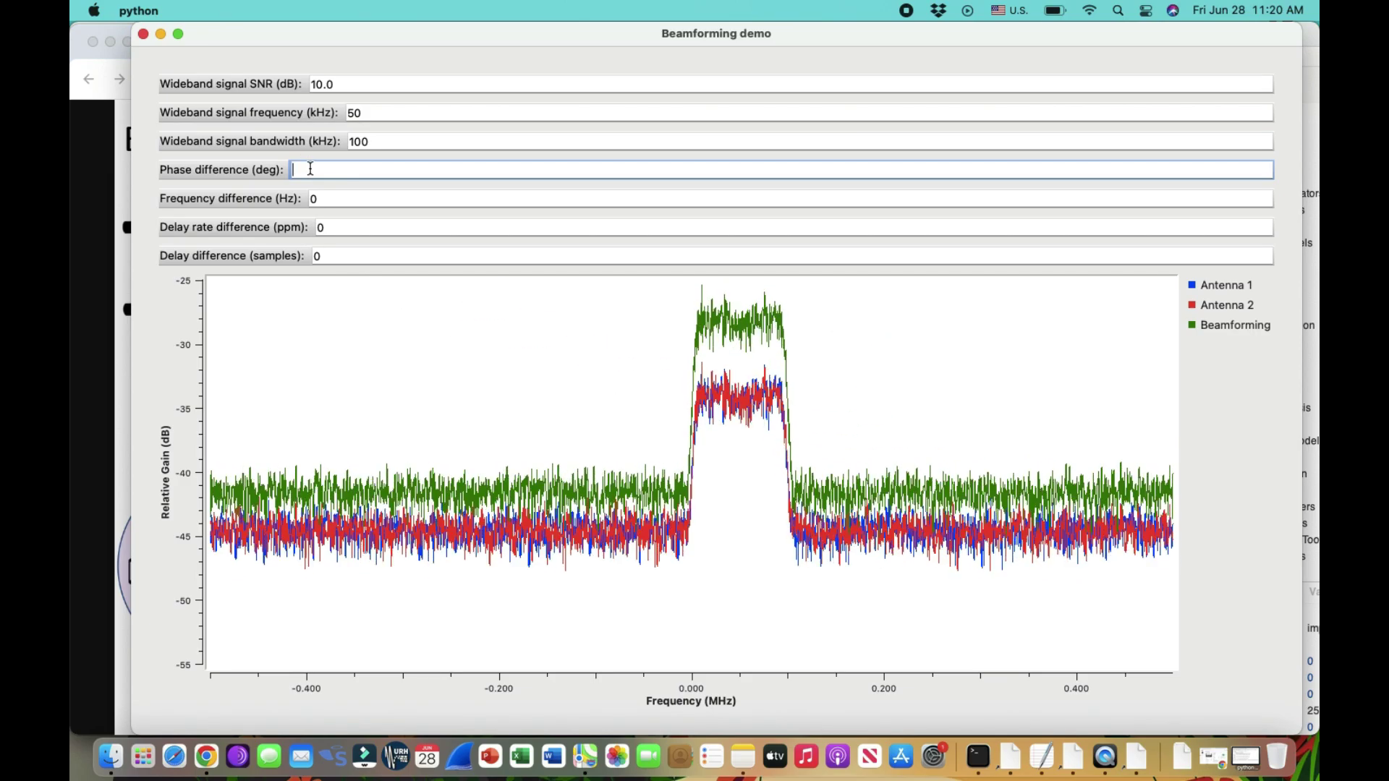
type("90.0")
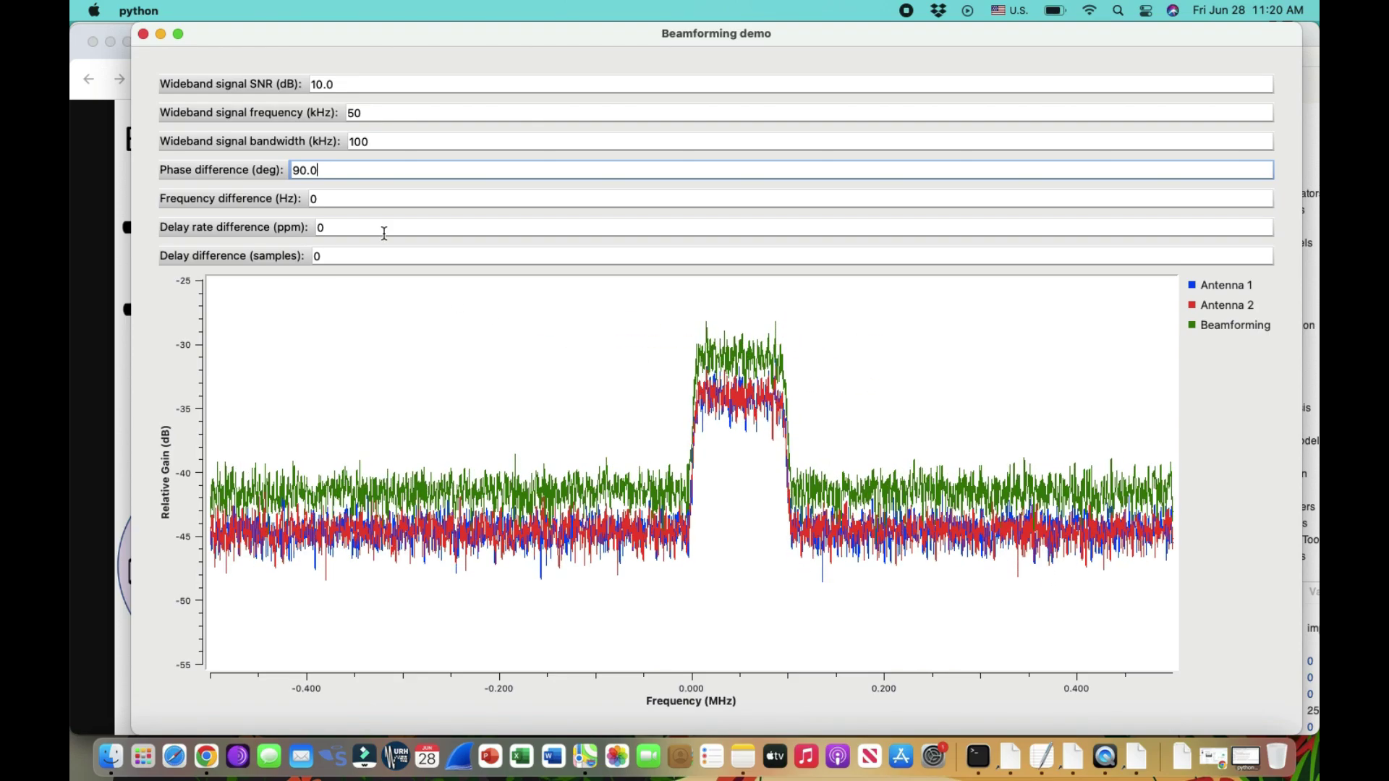
double_click(323, 168)
key("BackSpace")
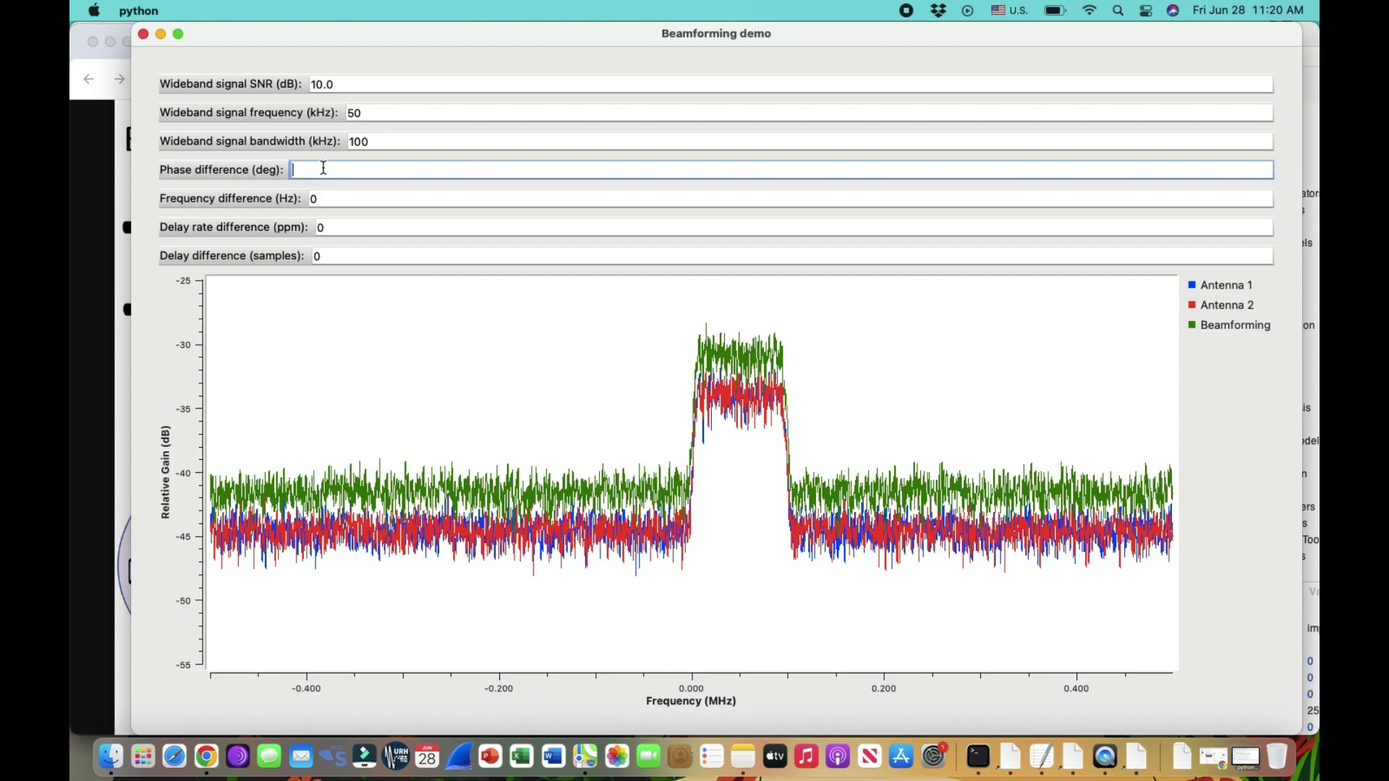
type("0.0")
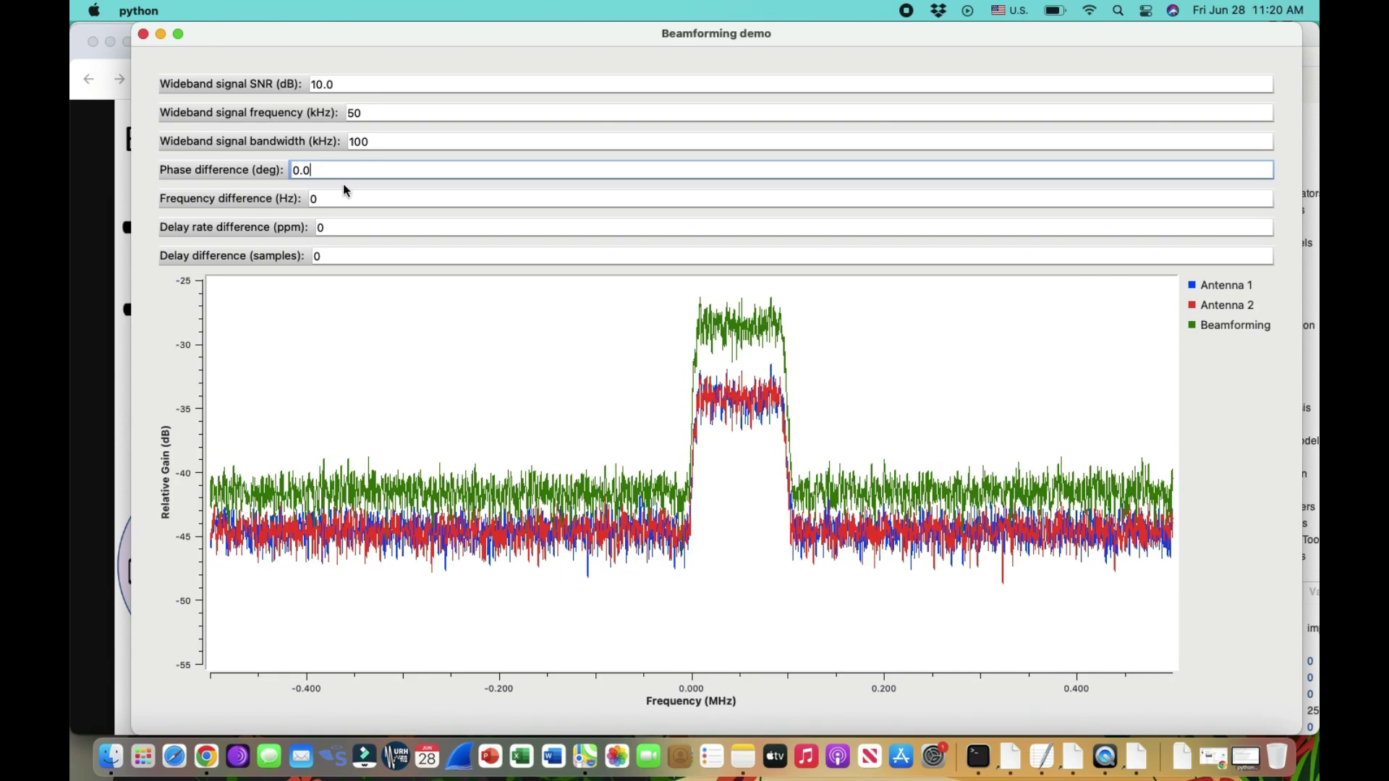
Set the phase difference to 90.0 degrees again
key("BackSpace")
key("BackSpace")
key("BackSpace")
type("90")
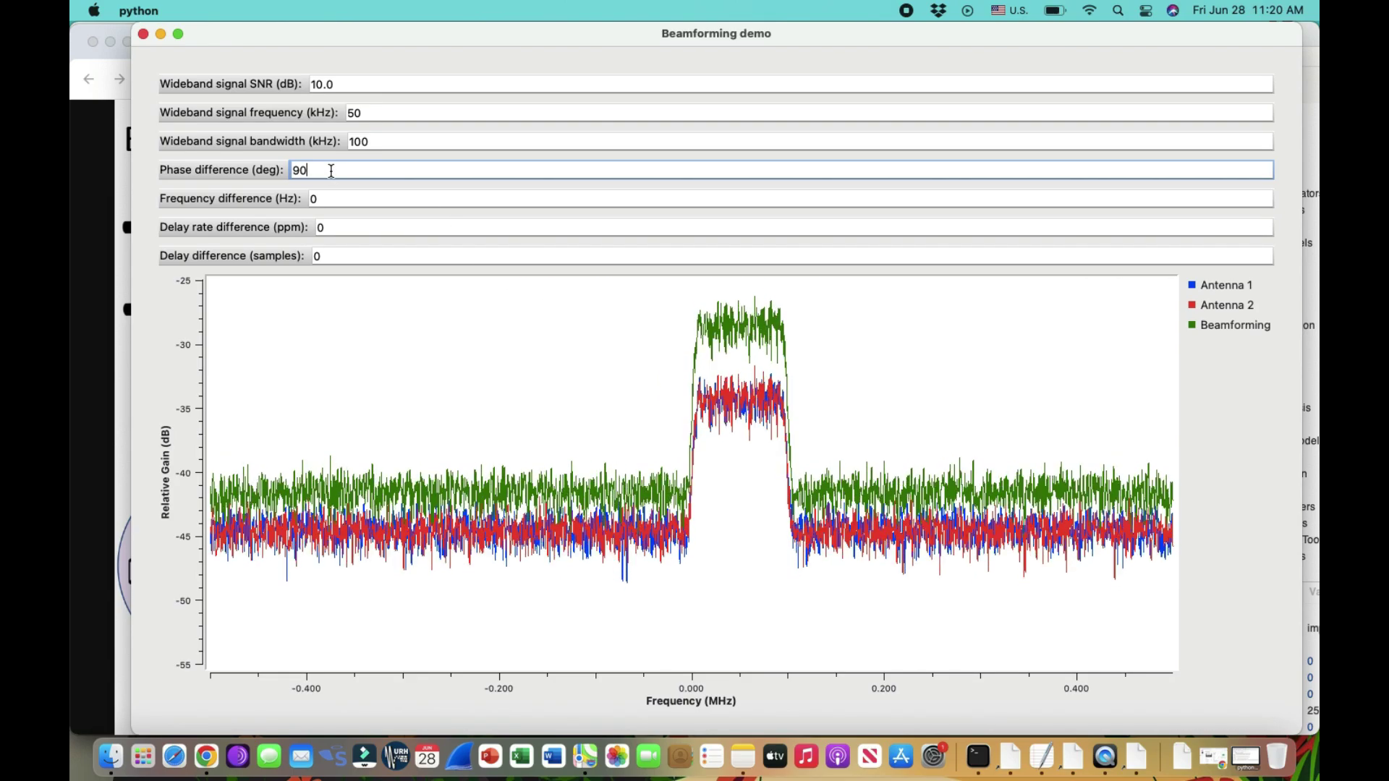
type(".0")
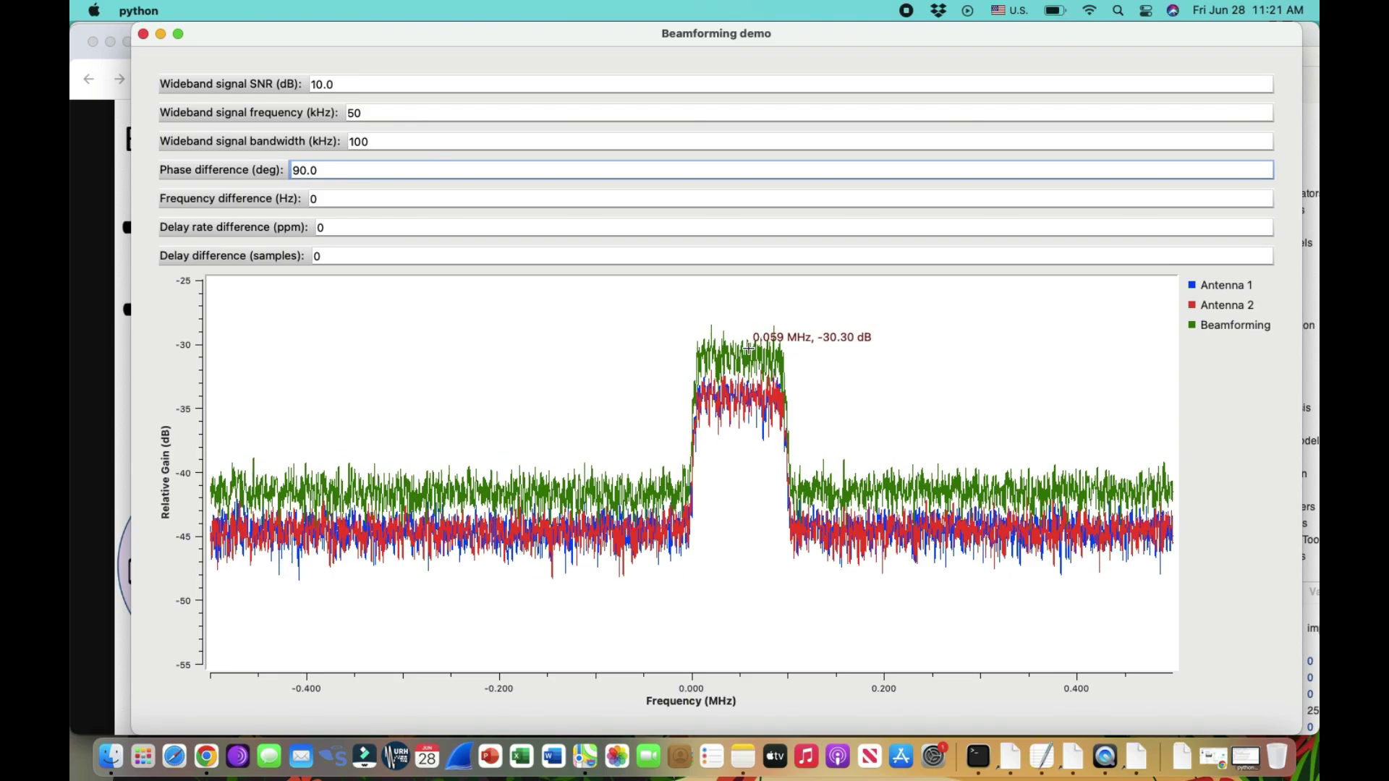
Set the phase difference to 180.0 degrees
double_click(337, 172)
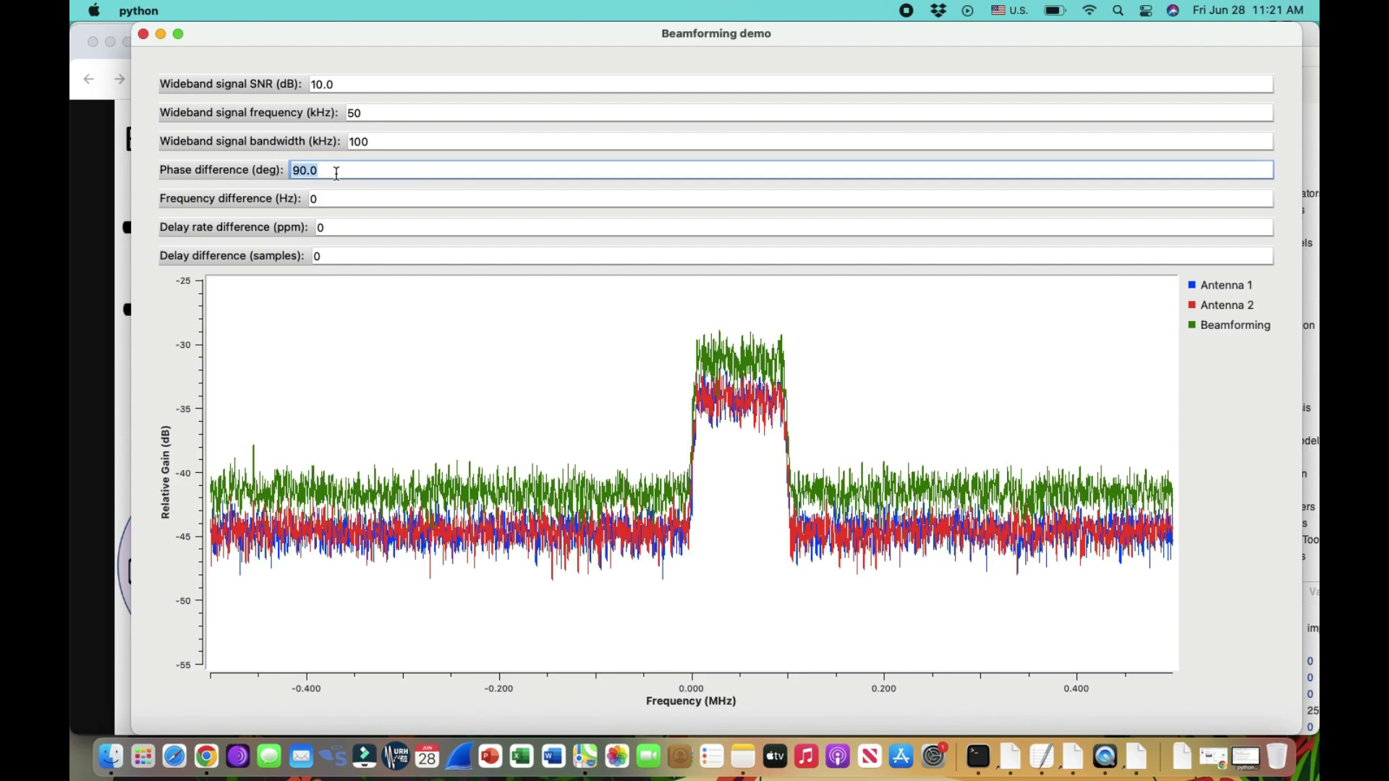
key("BackSpace")
type("18")
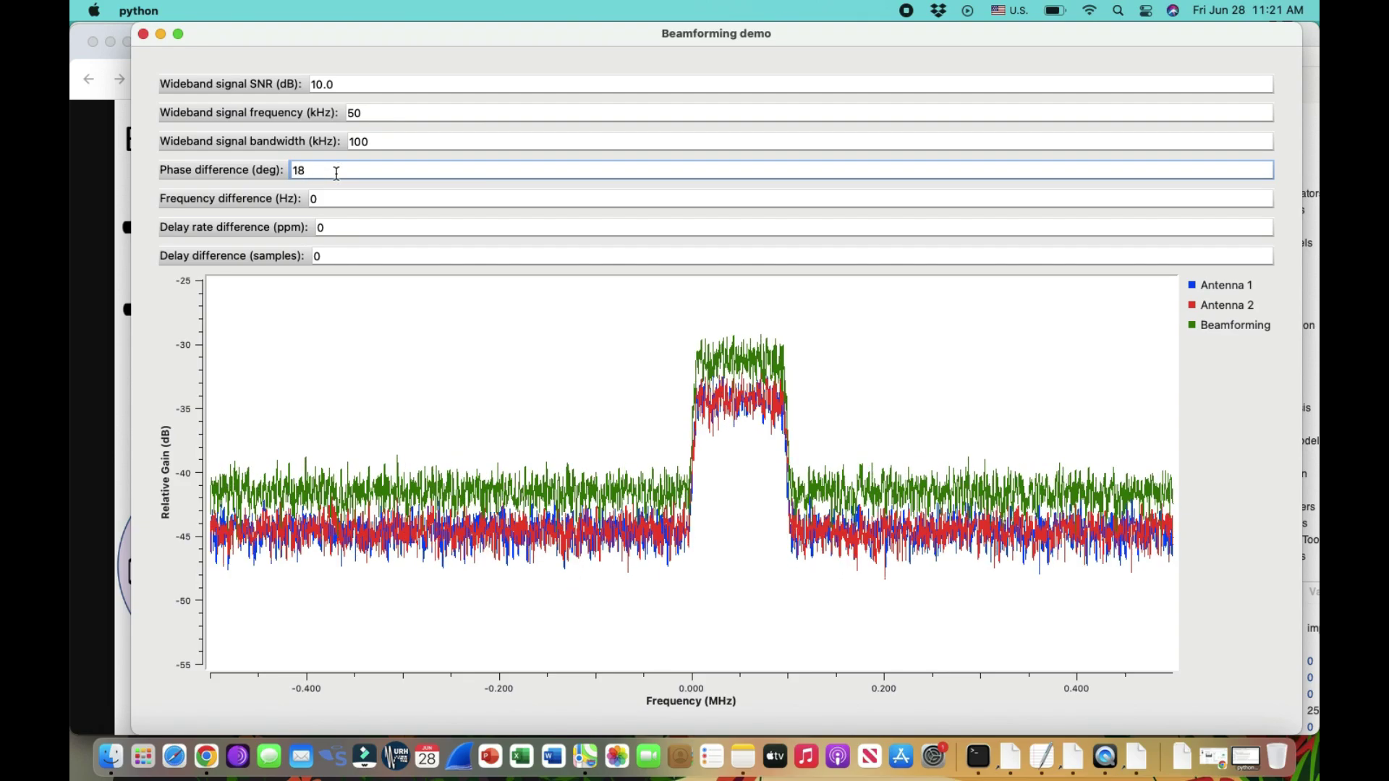
type("0")
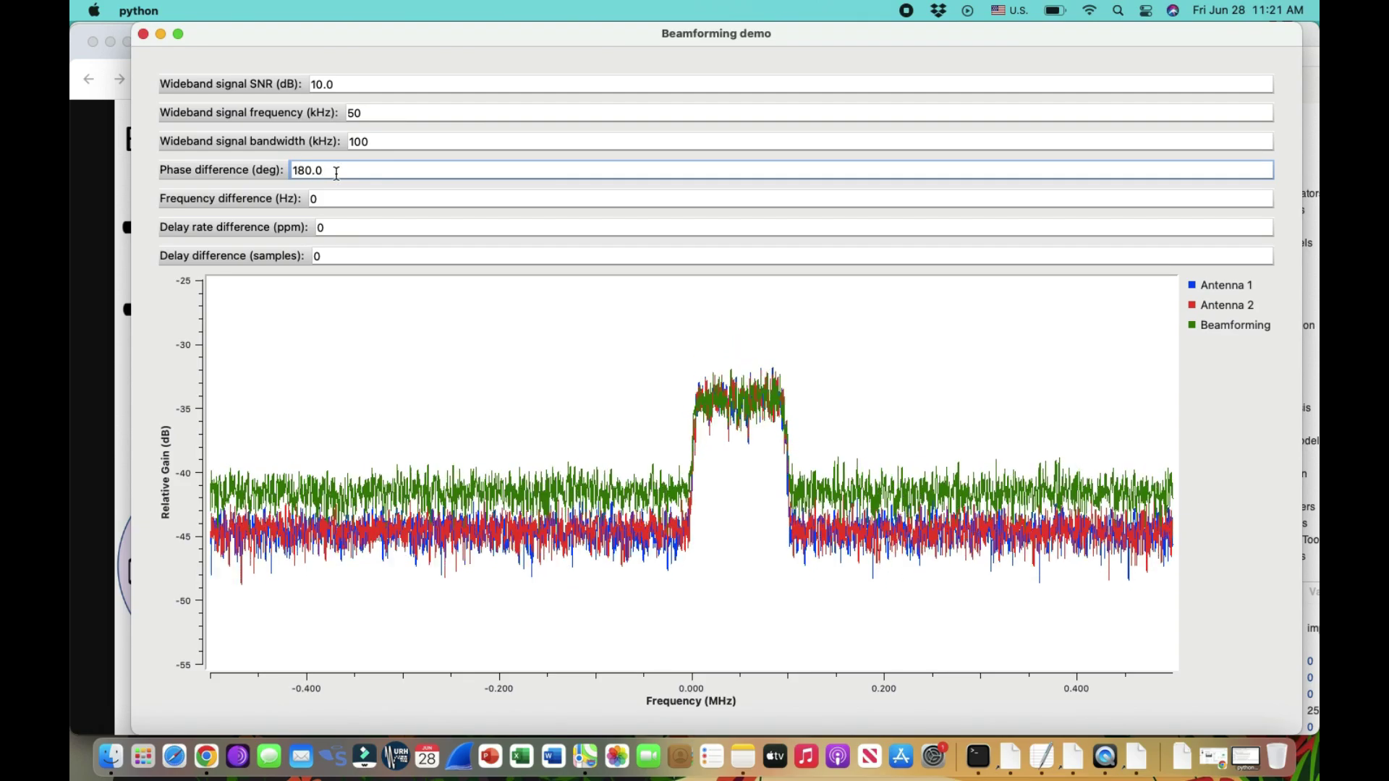
key("Return")
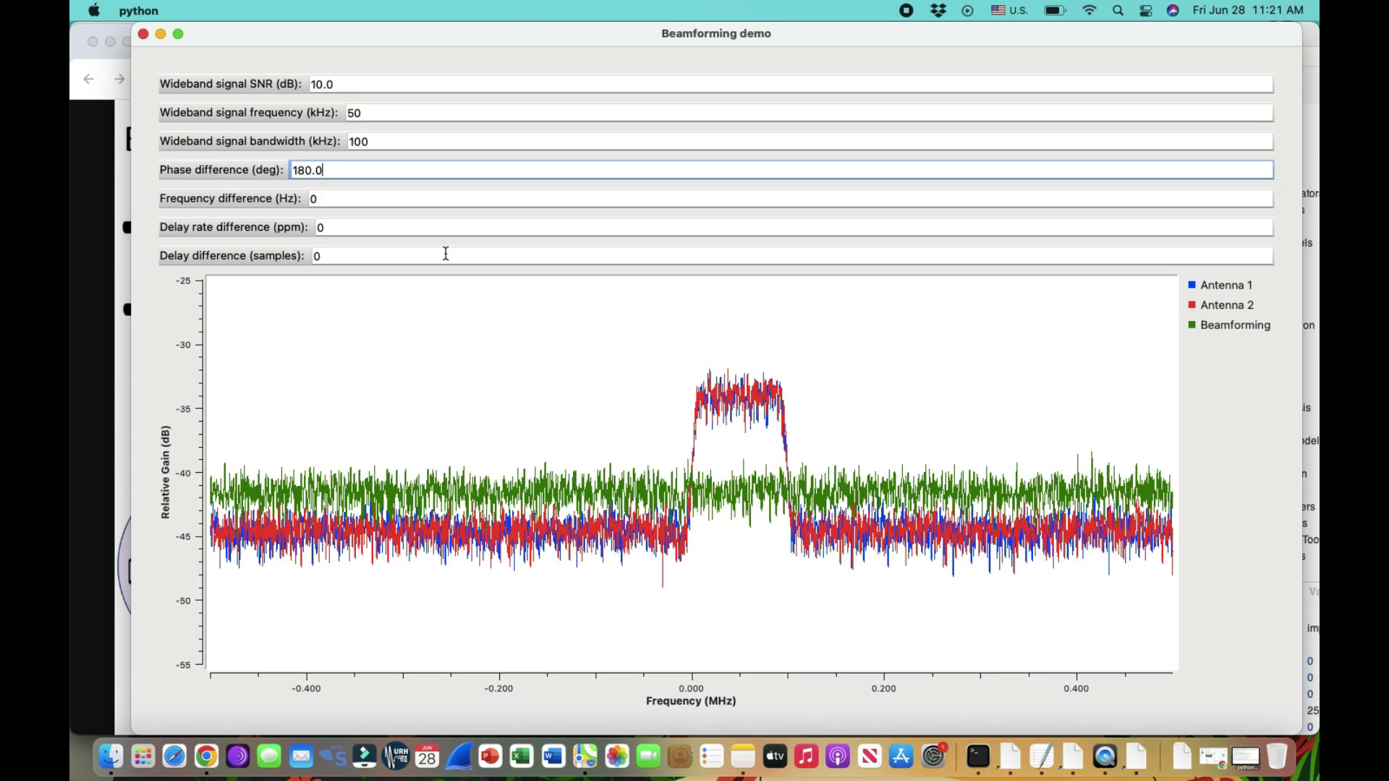
Check the opposite-phase waves in Chrome's beamforming diagram, and reset the phase difference in the Beamforming demo to 0.0 degrees
key("super+Tab")
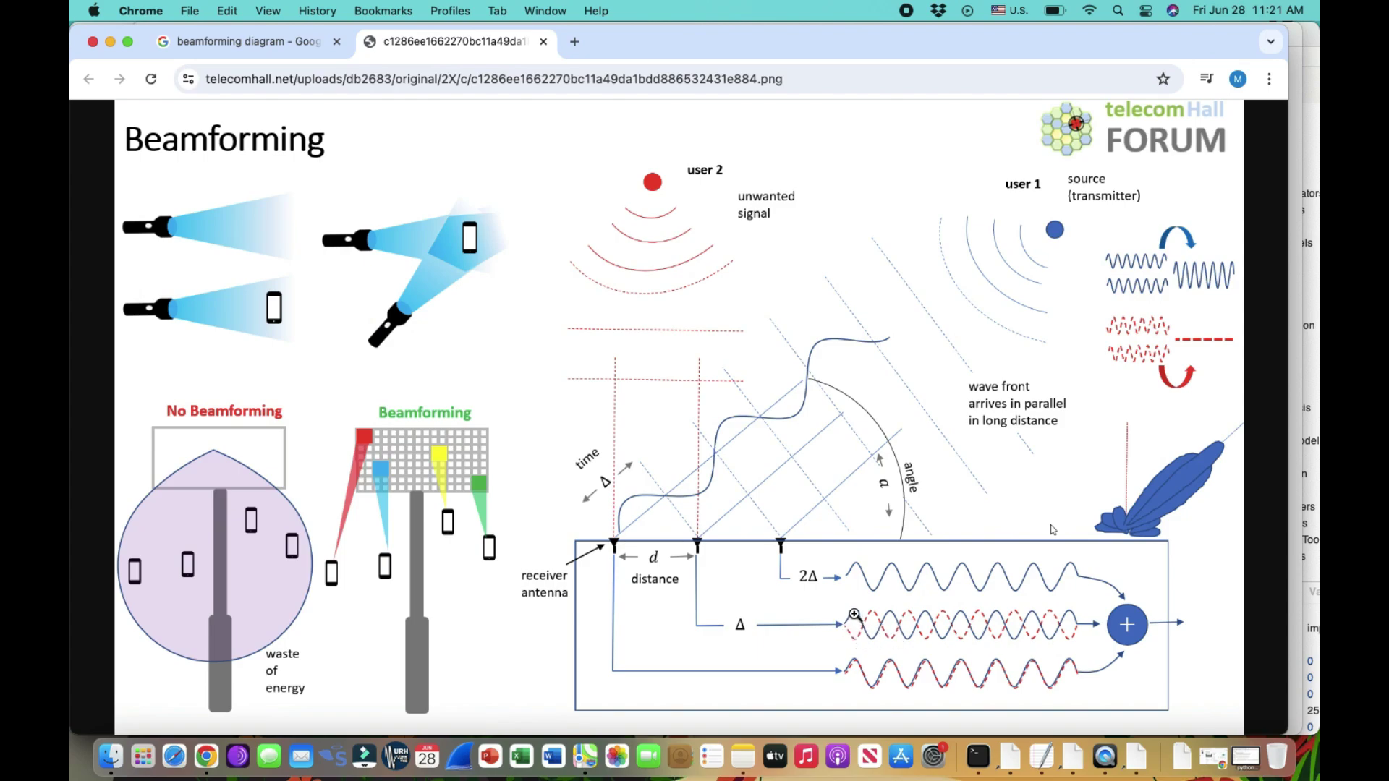
key("super+Tab")
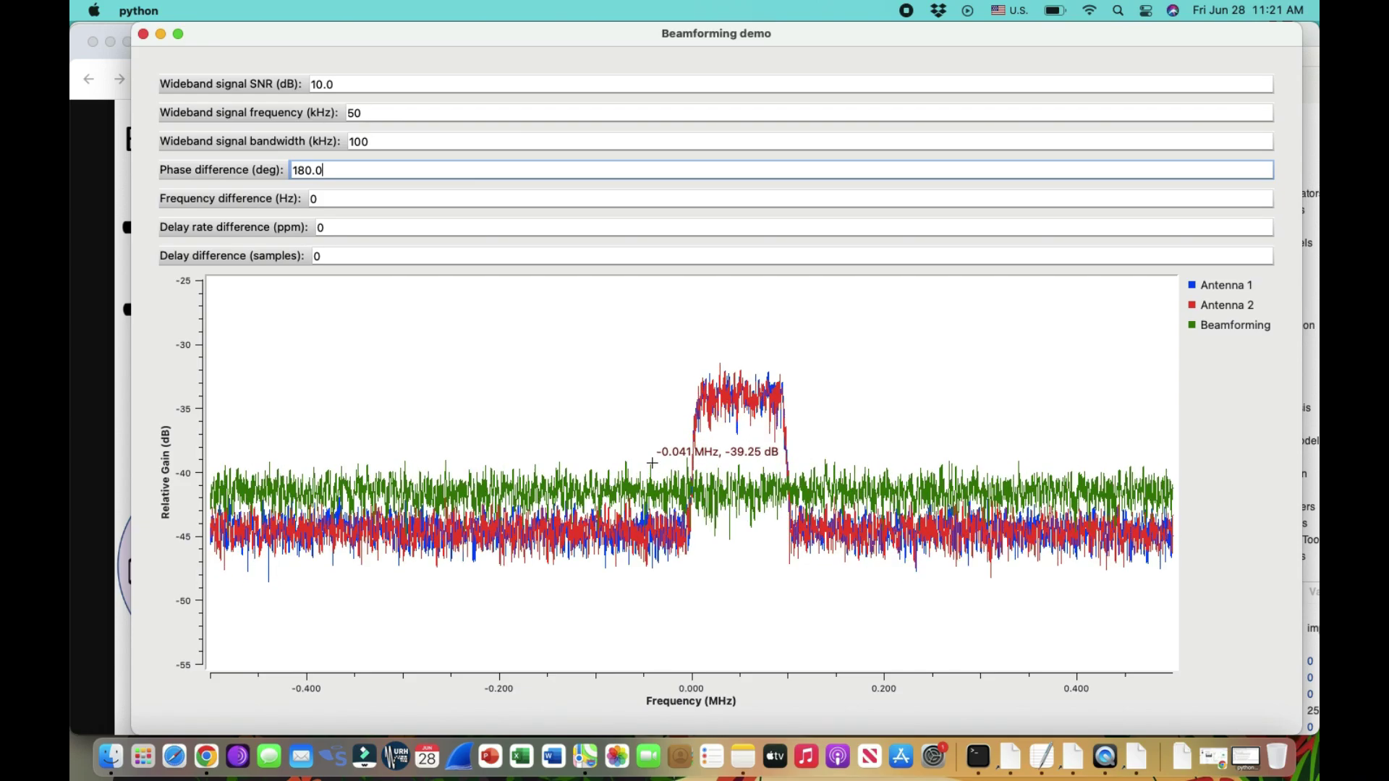
double_click(327, 170)
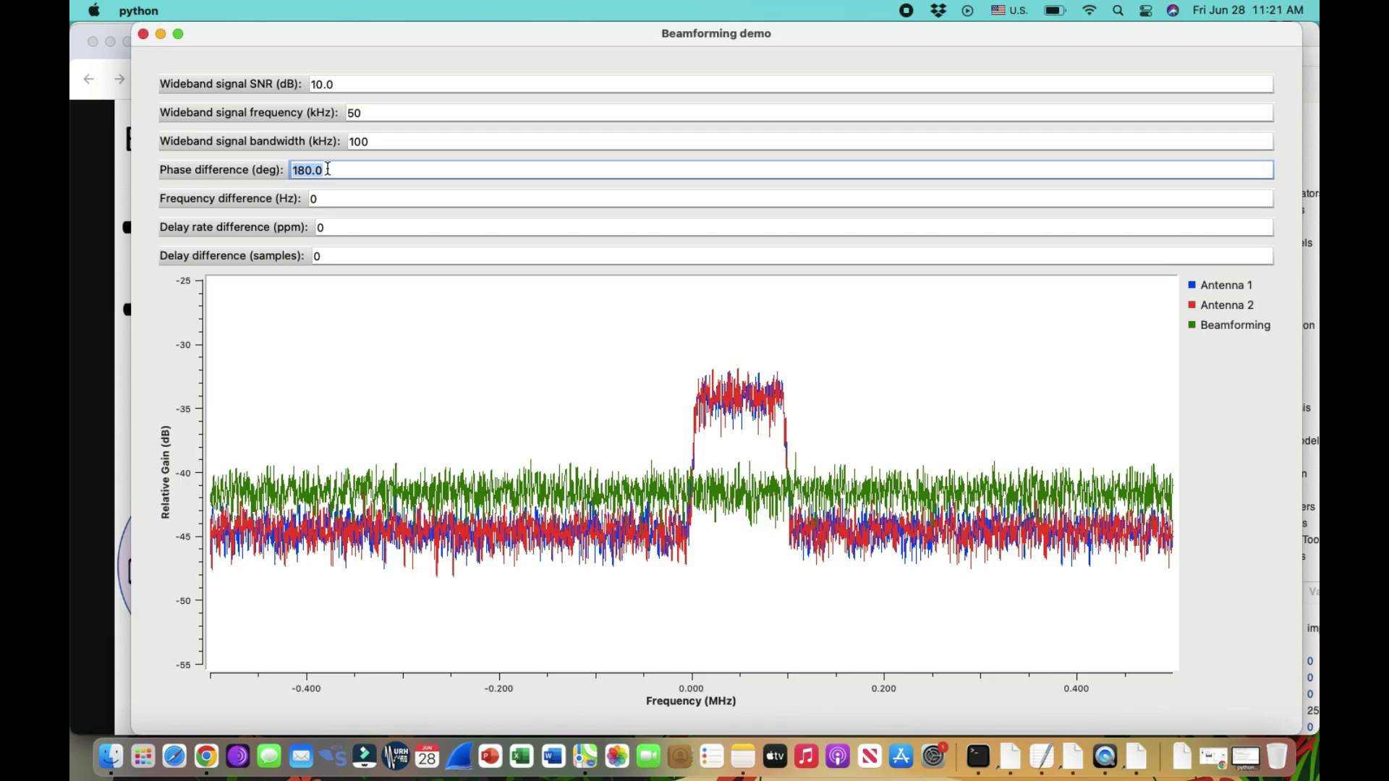
key("BackSpace")
type("0.0")
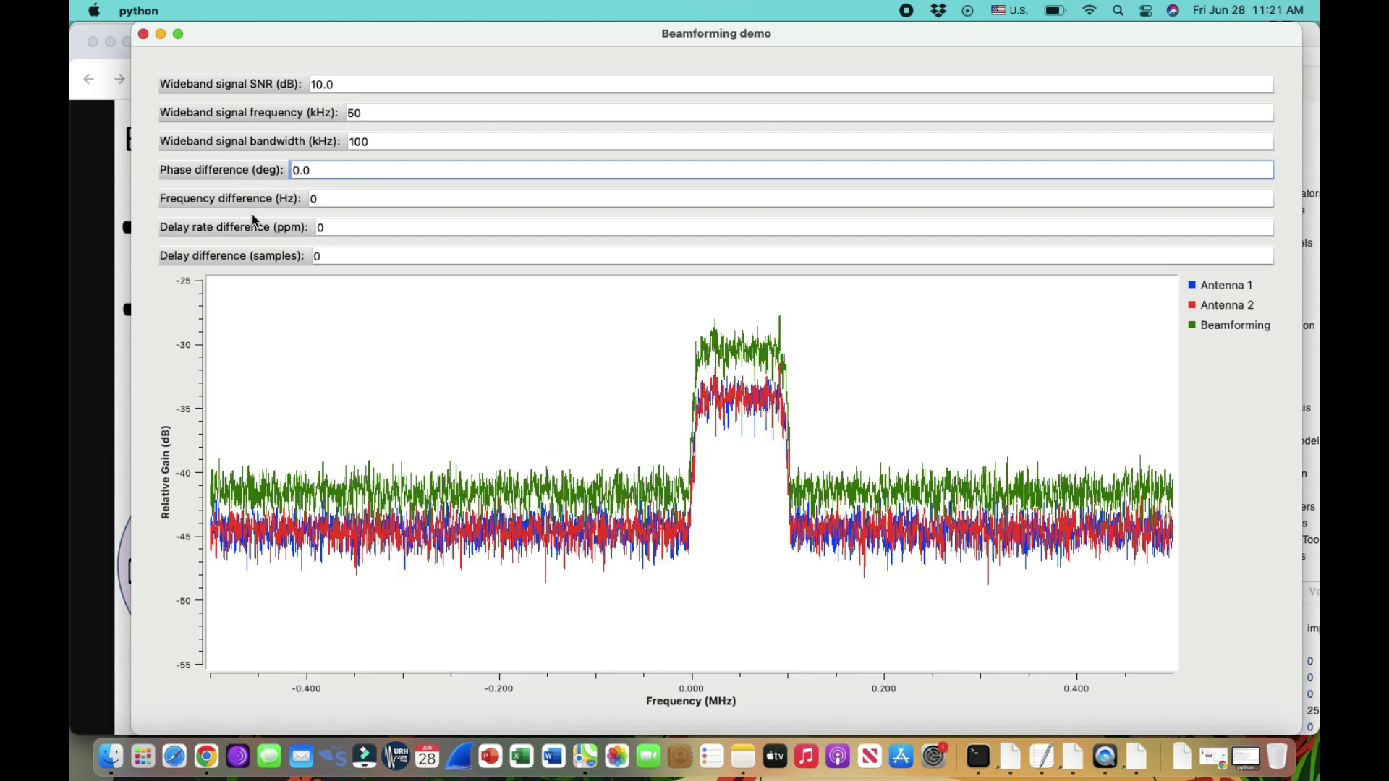
Set the frequency difference between the antennas to 0.1 Hz (100.0m) to make the Beamforming trace vary over time
left_click(320, 200)
key("BackSpace")
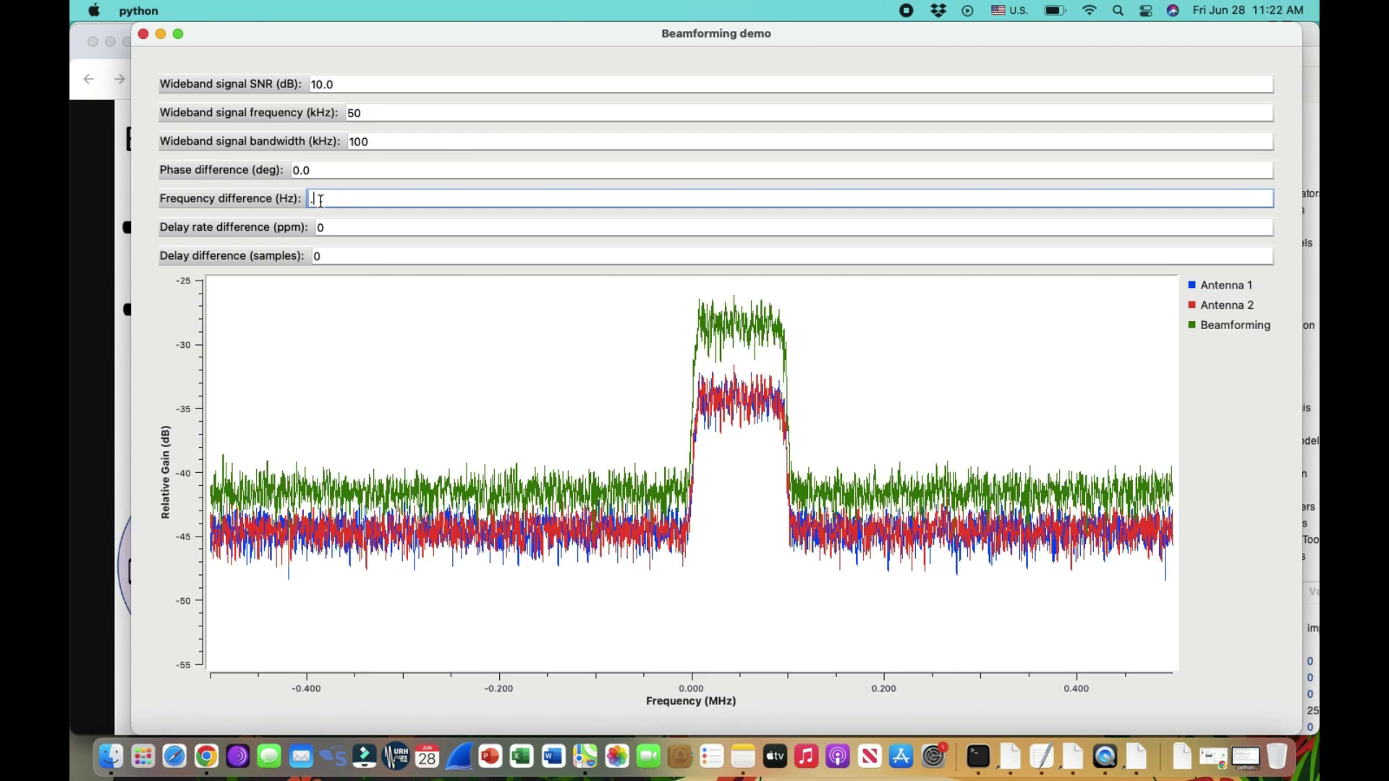
type(".1")
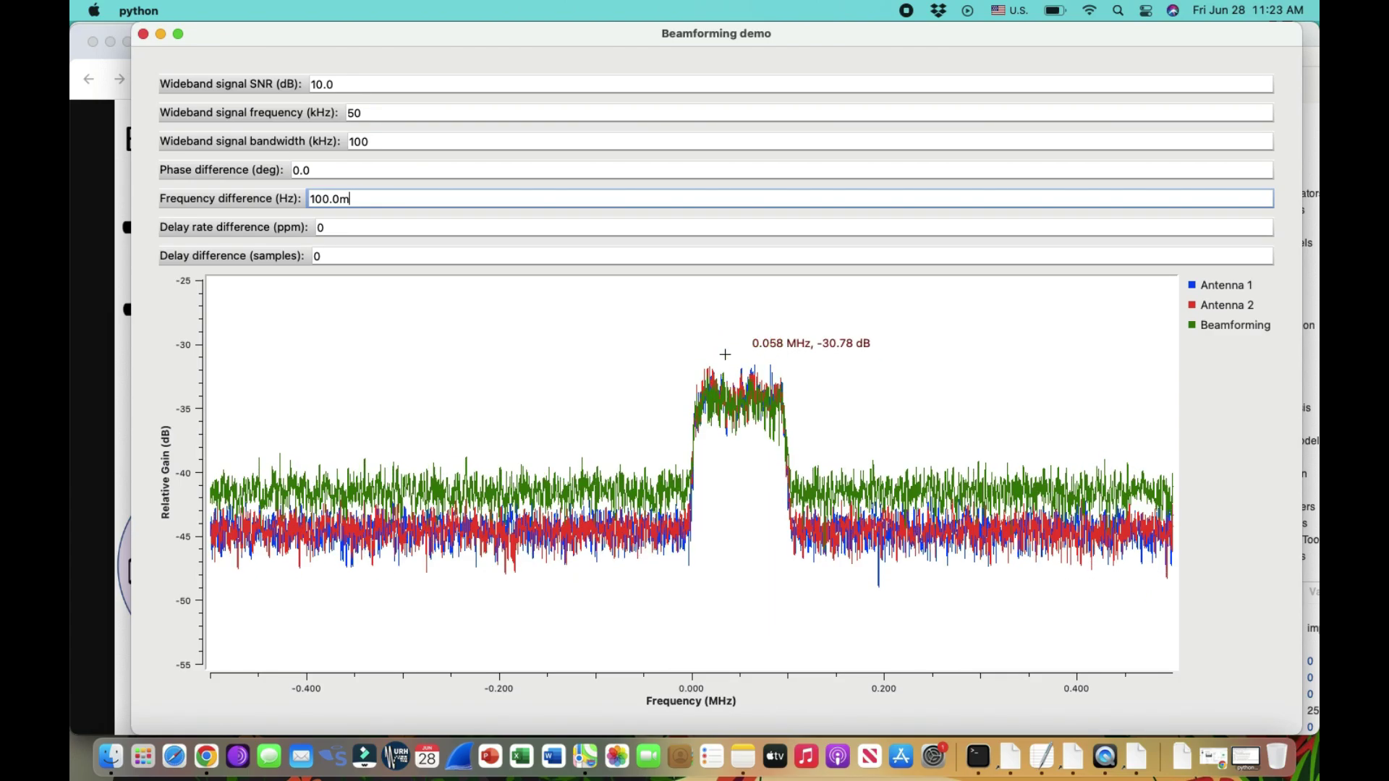
Reset the frequency difference to 0.0 Hz
double_click(354, 196)
key("super+a")
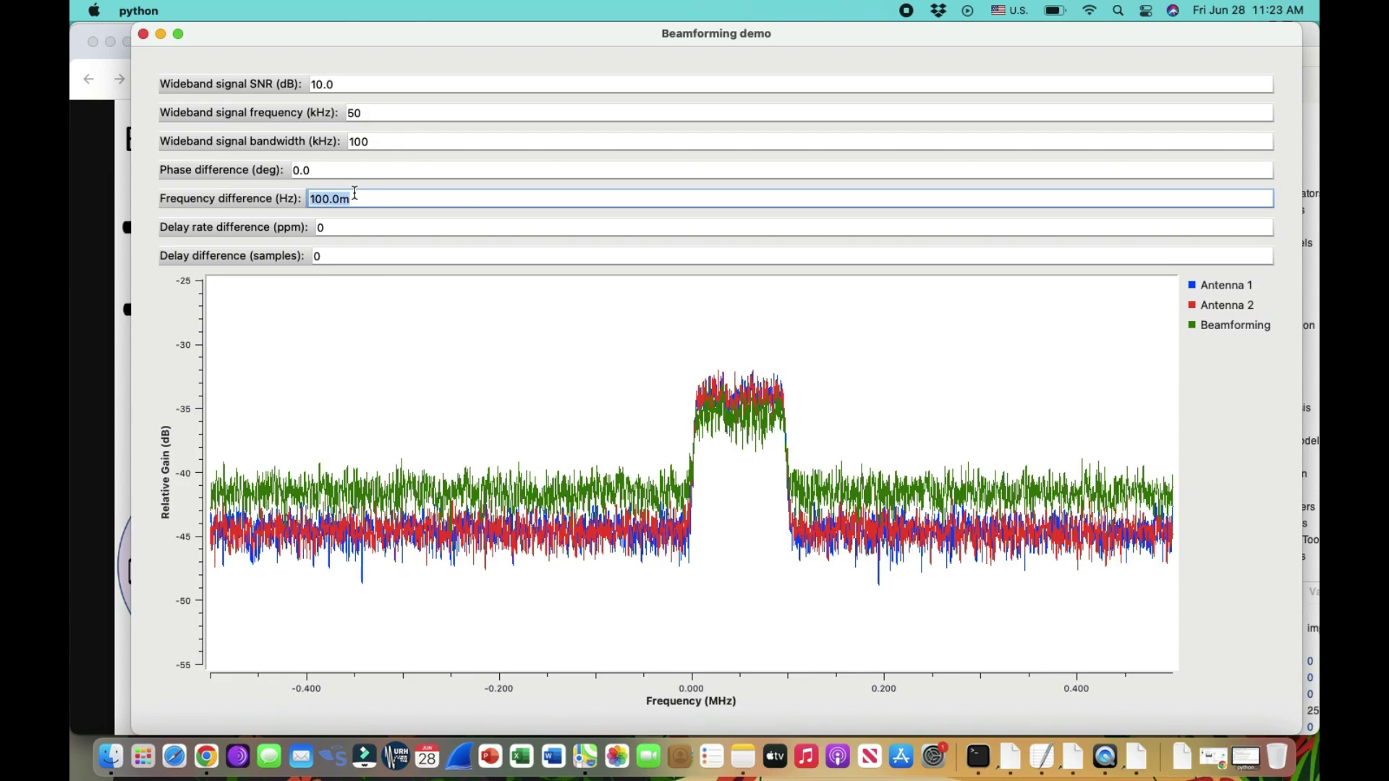
type("0.0")
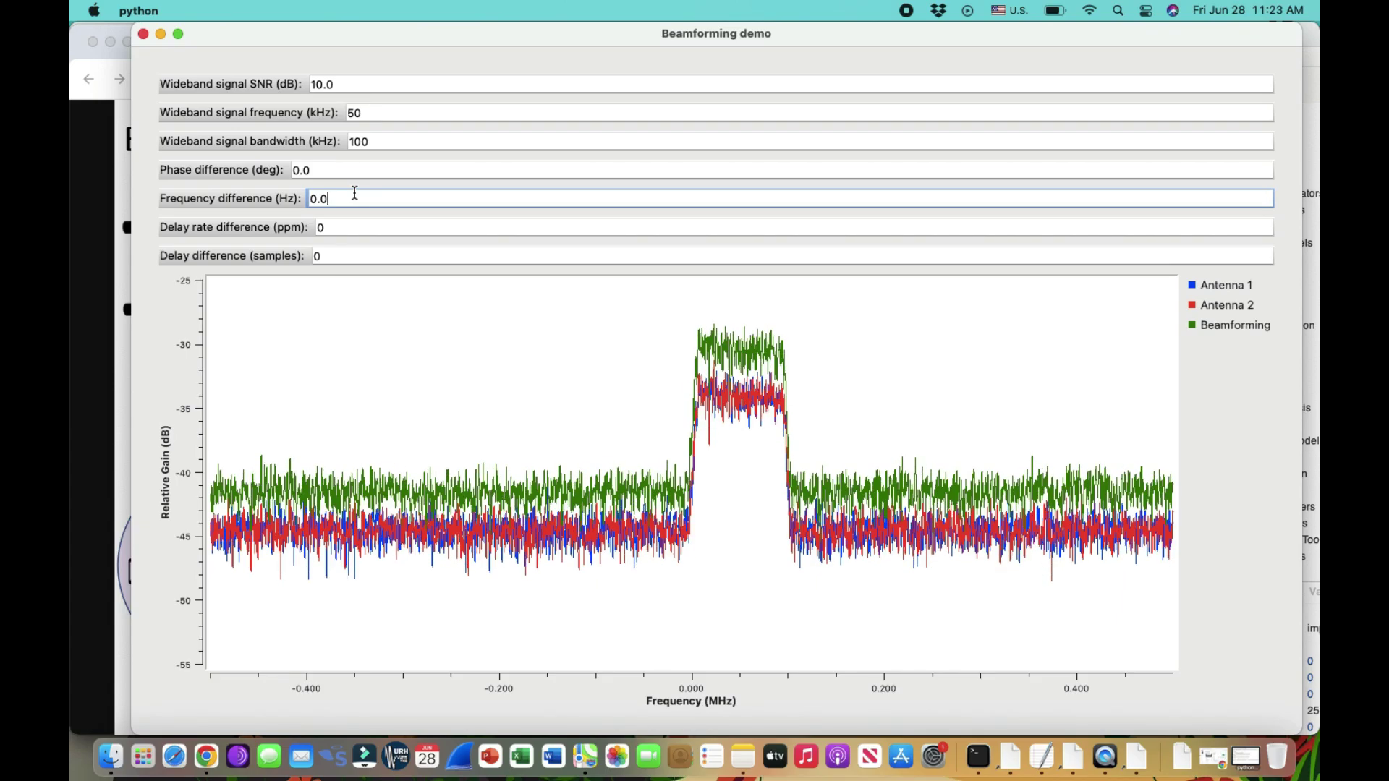
Try a delay difference of 1 sample, and reset it to 0
double_click(335, 260)
type("1")
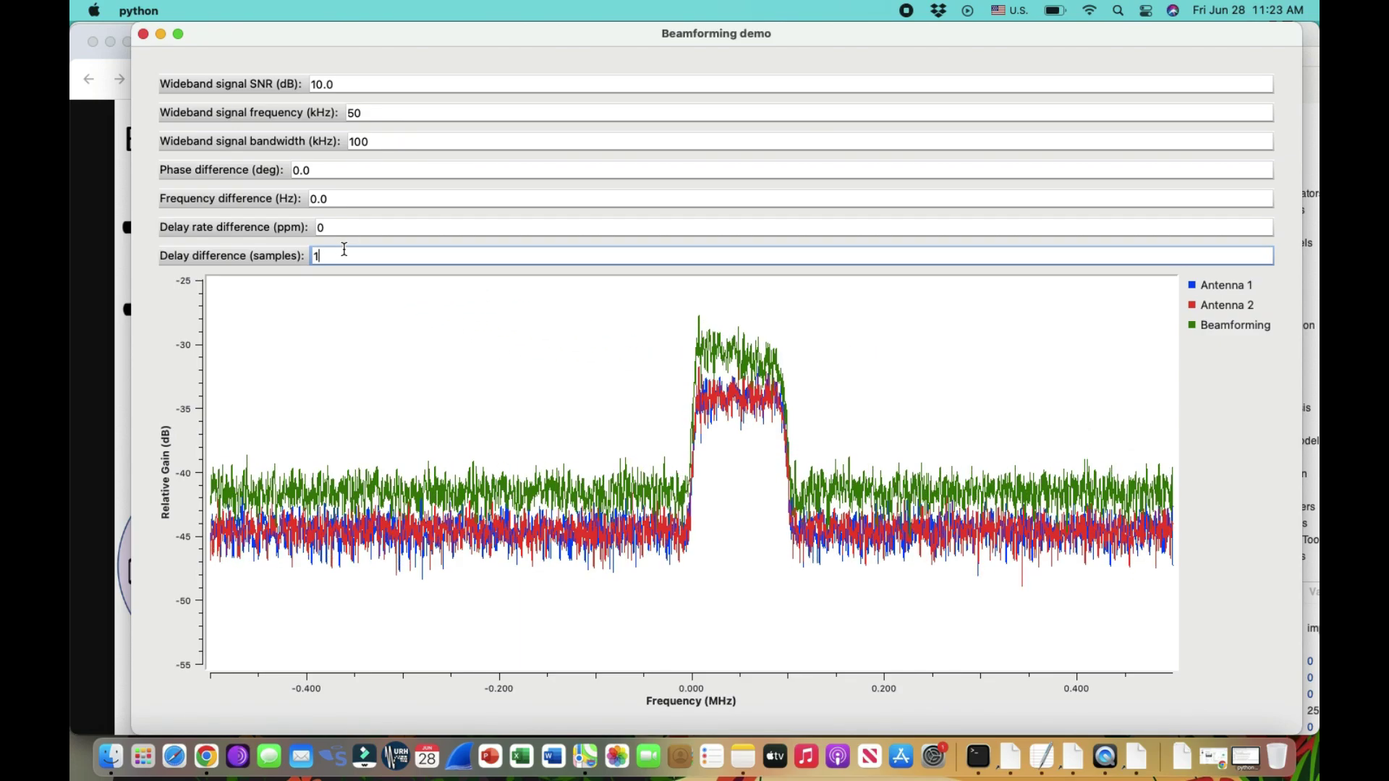
key("BackSpace")
type("0")
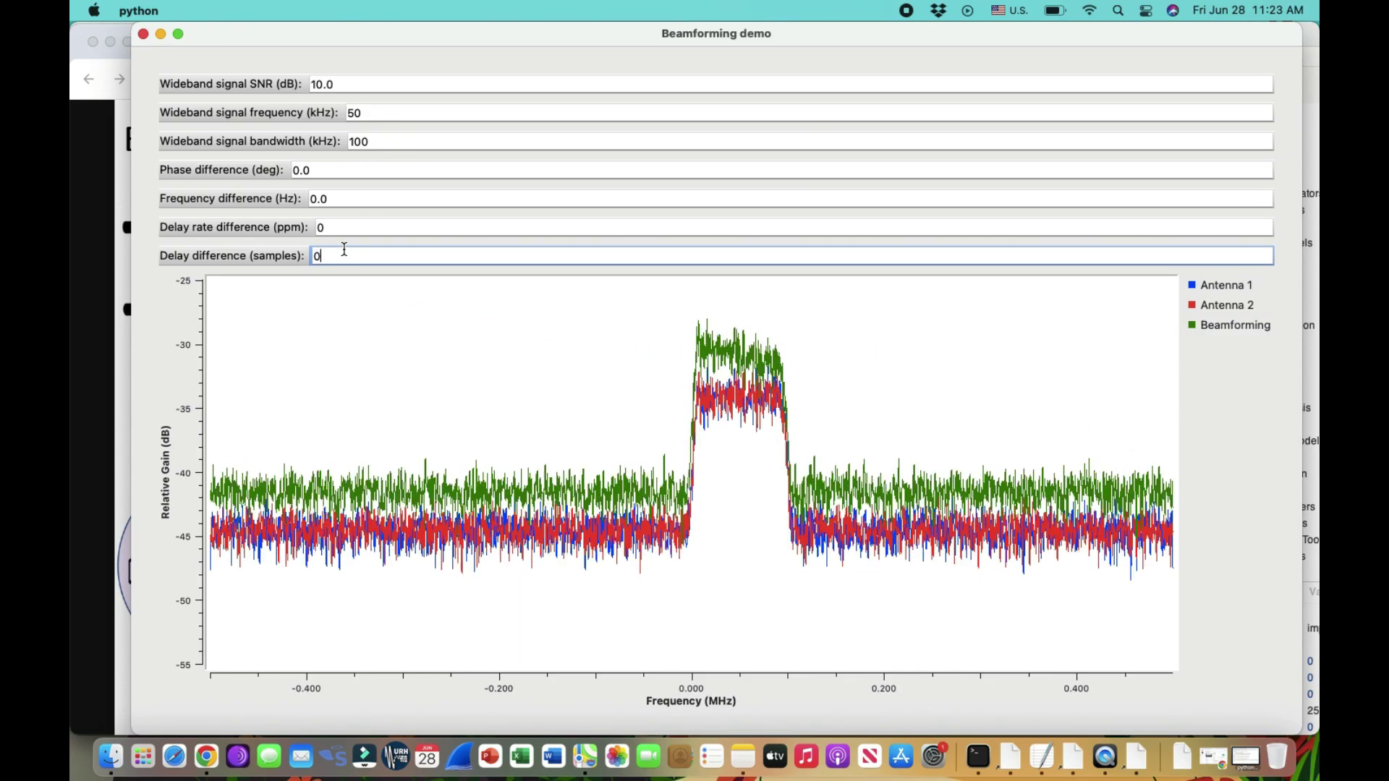
Set the wideband signal bandwidth to 500.0 kHz
double_click(399, 143)
key("BackSpace")
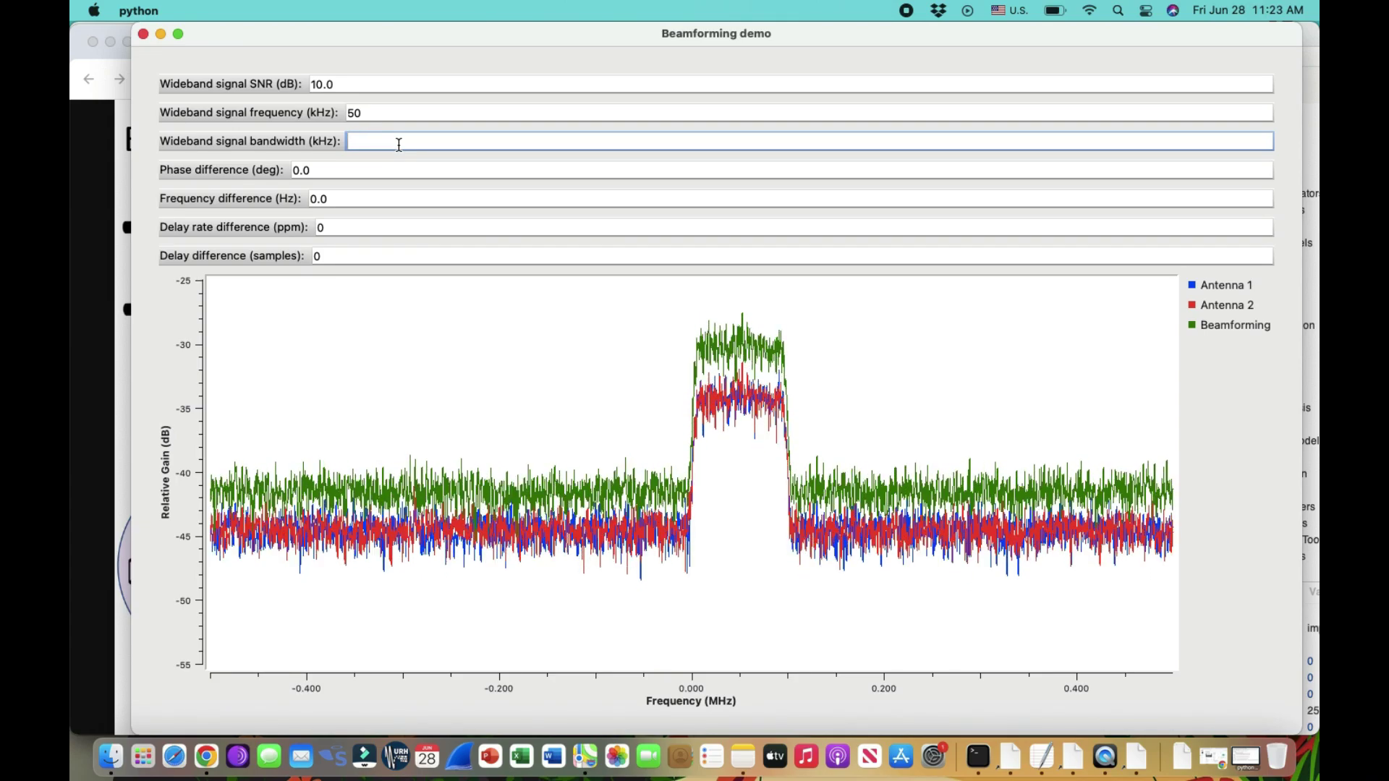
type("500.0")
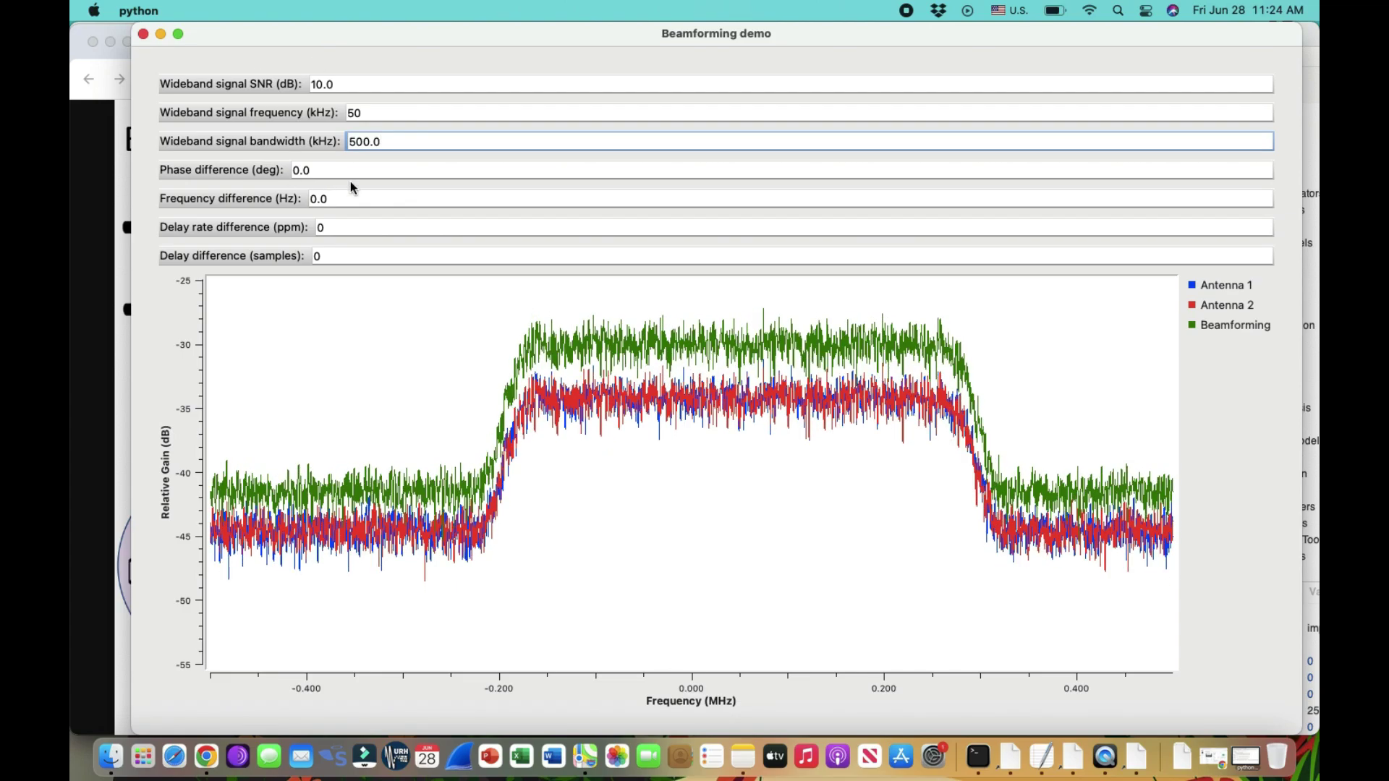
Set the delay difference to 1 sample, and increase it to 3 samples
double_click(343, 249)
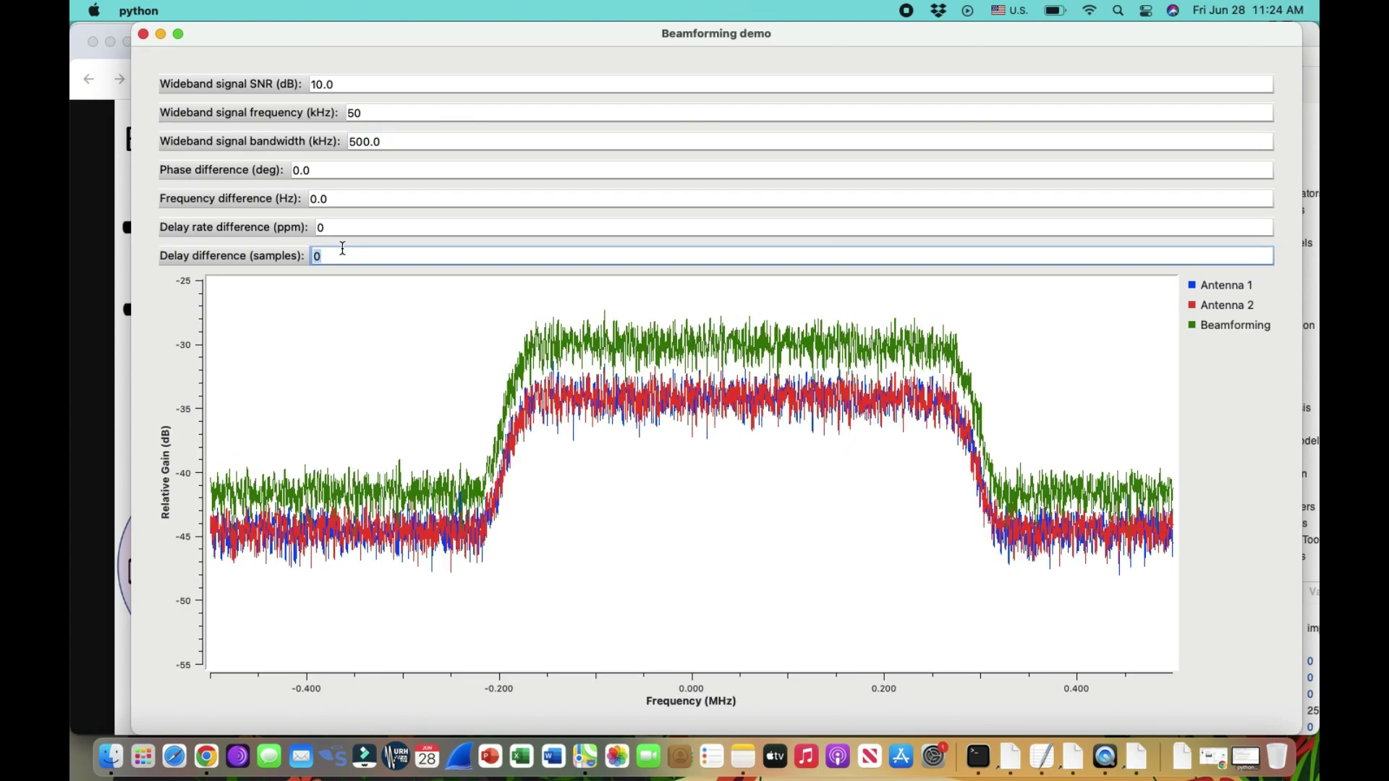
type("1")
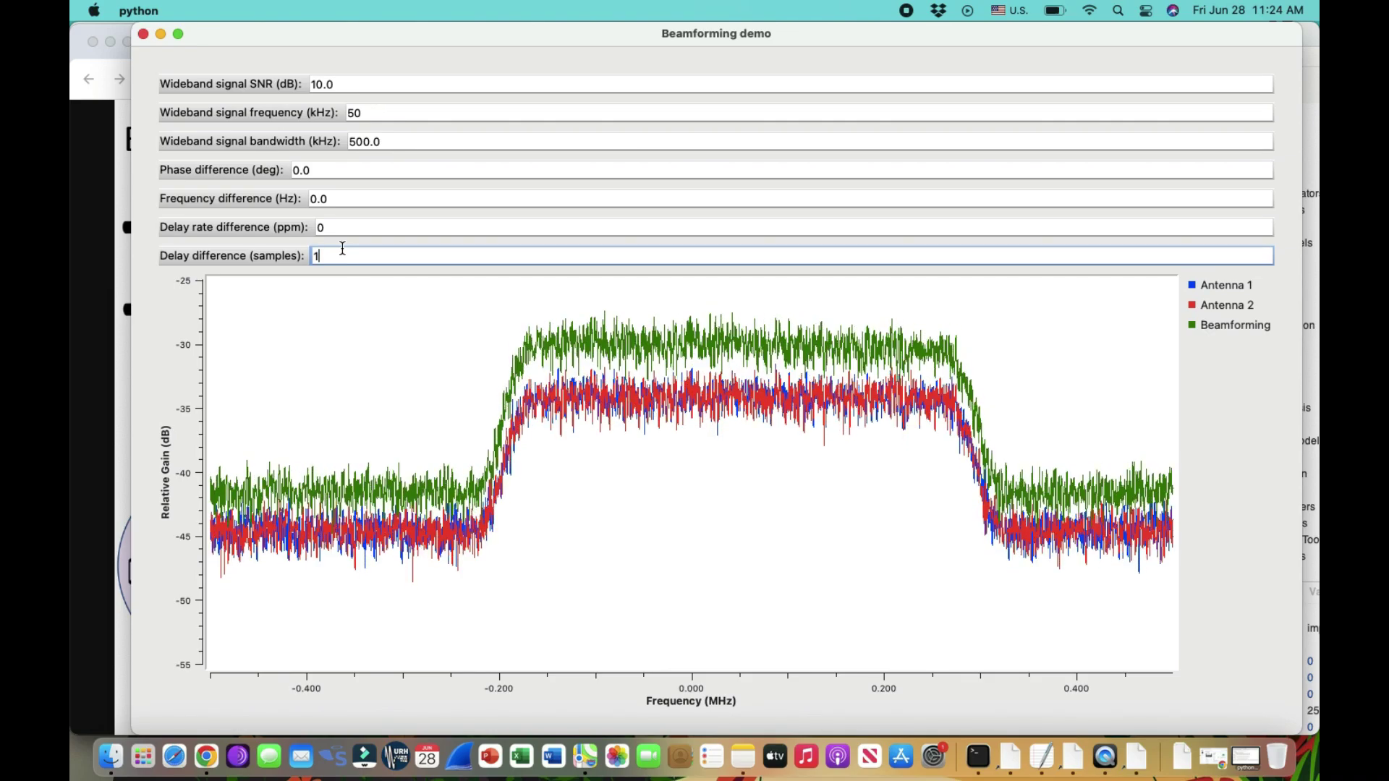
key("Return")
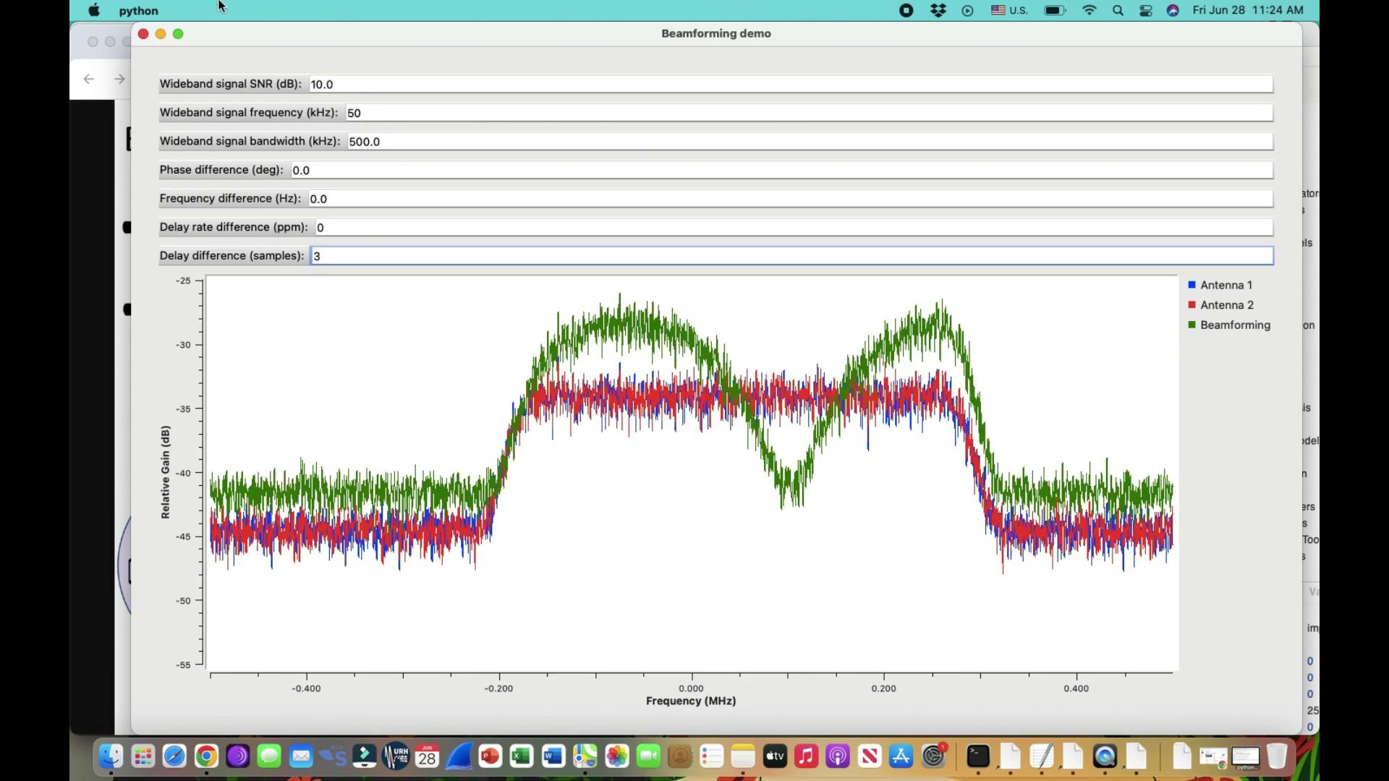
Set the wideband signal SNR to 0.0 dB for comparison, raise it to 15.0 dB, and rescale the spectrum plot to fit the traces
left_click(343, 84)
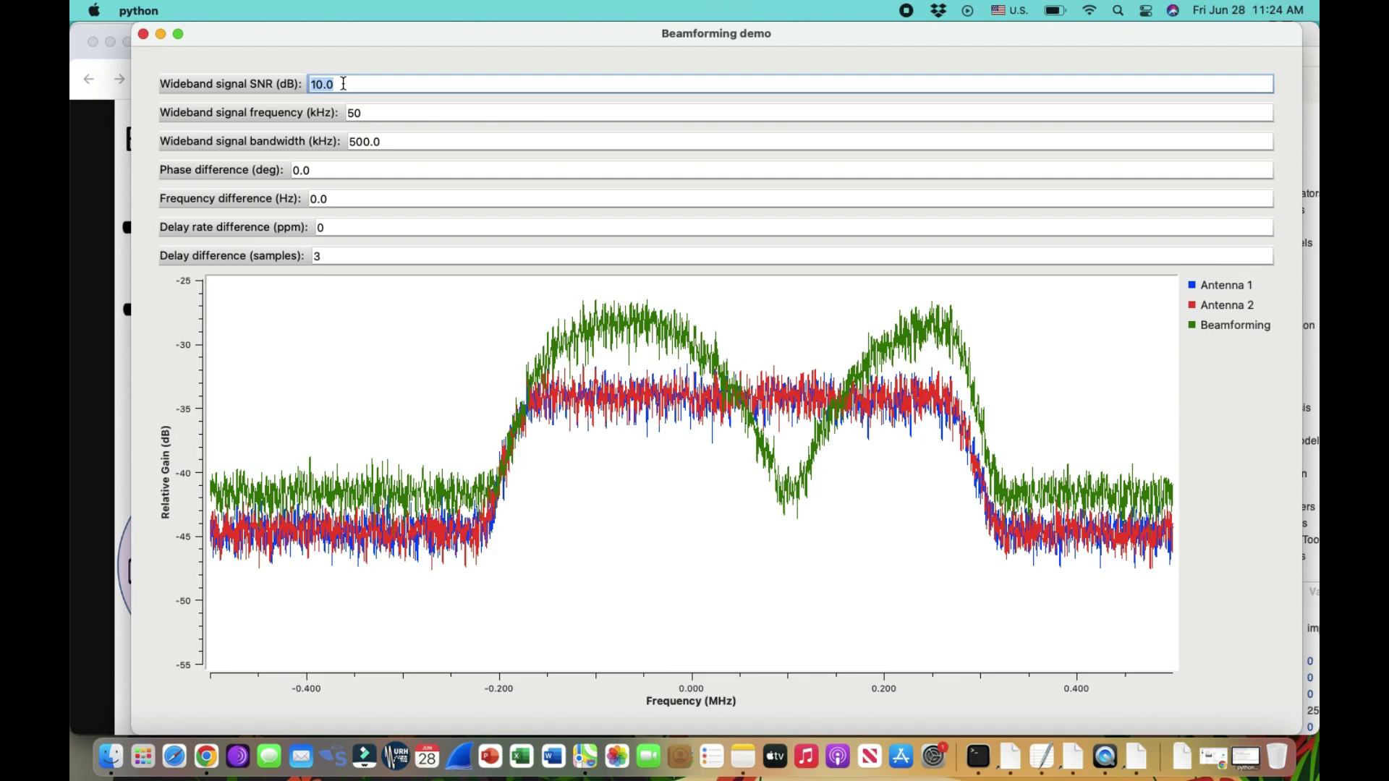
type("0.0")
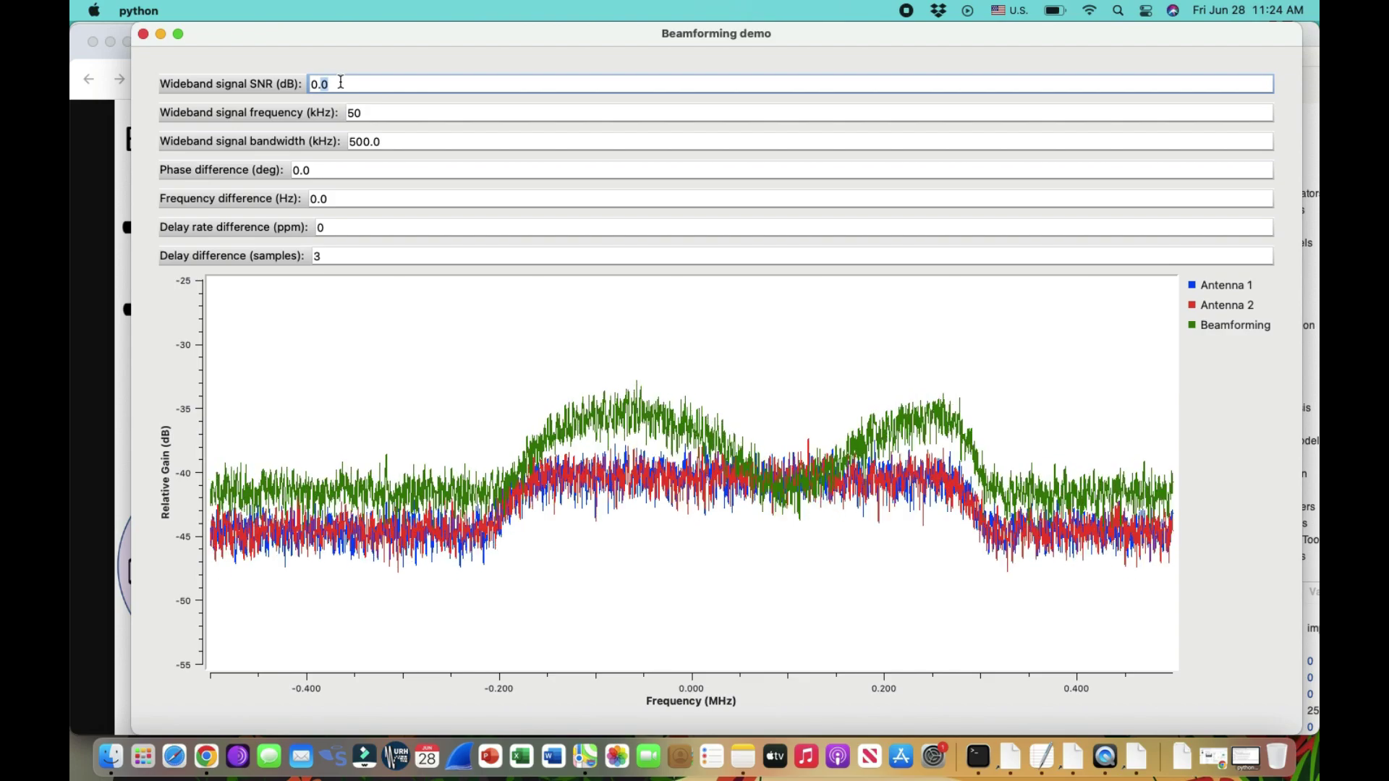
double_click(341, 82)
type("15.0")
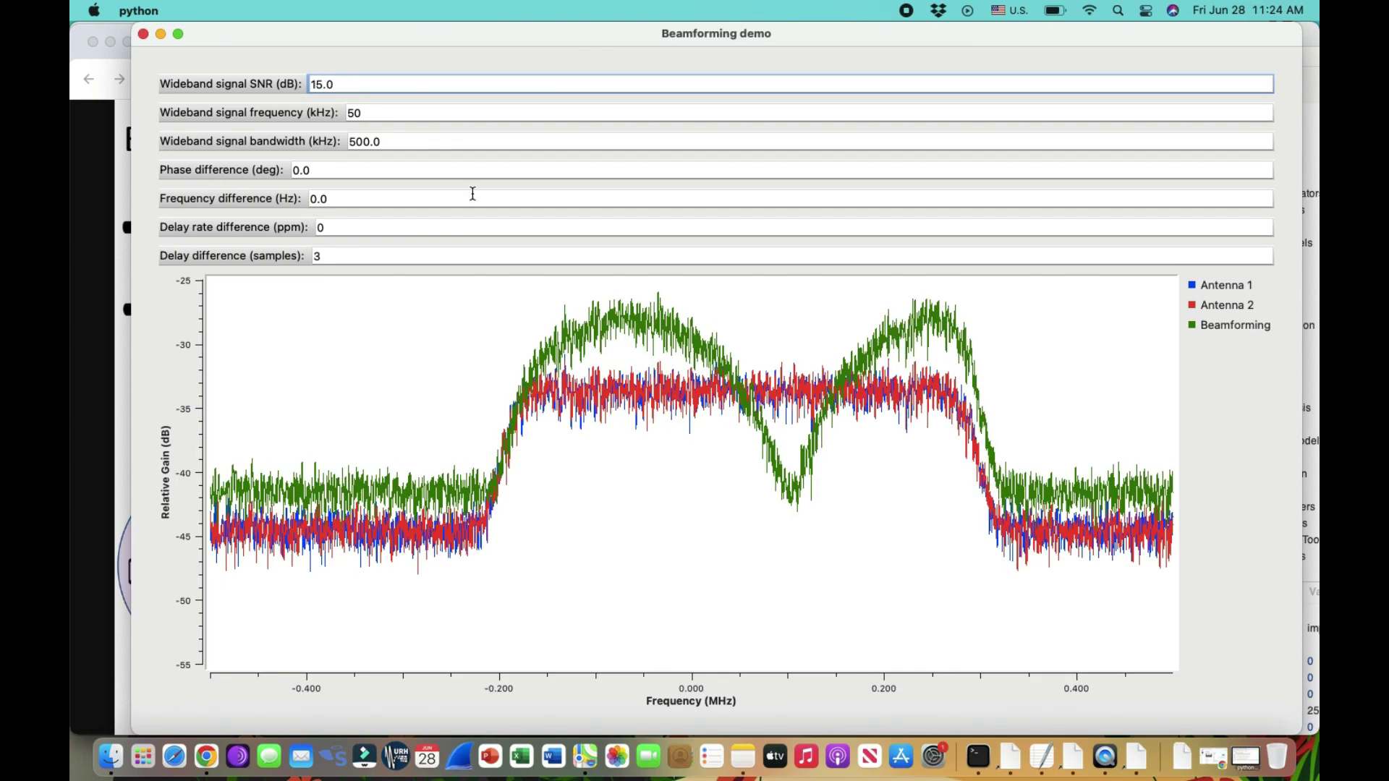
left_click(620, 367)
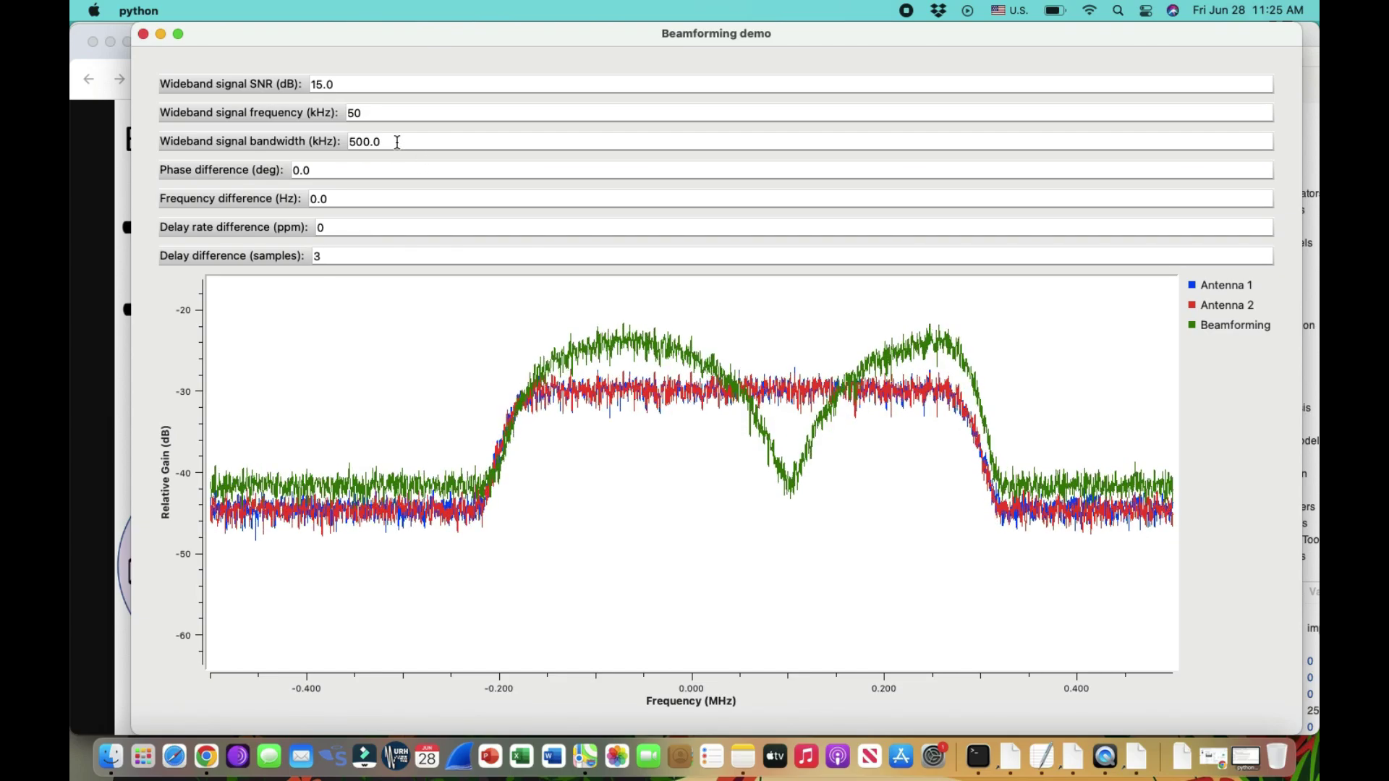
Widen the wideband signal bandwidth to 700.0 kHz and on to 900.0 kHz
left_click(355, 141)
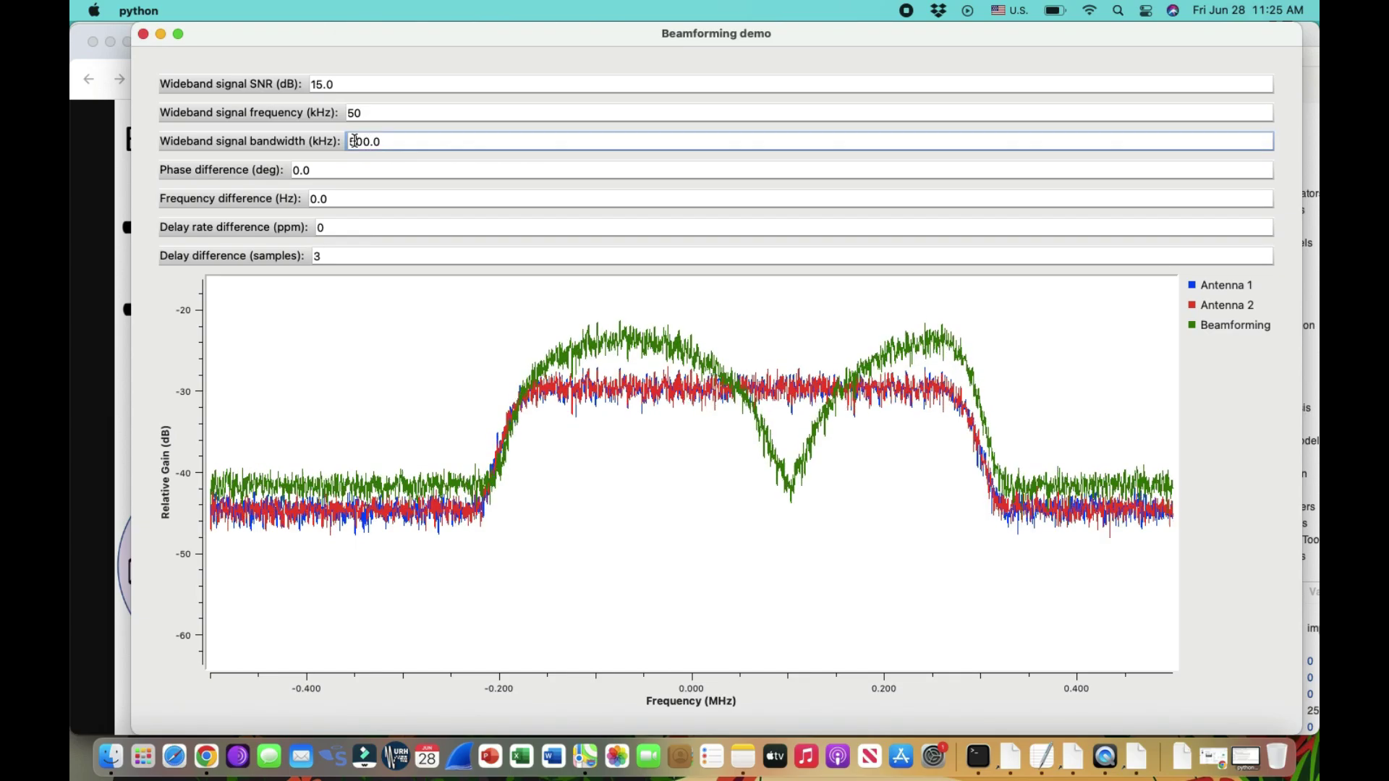
key("BackSpace")
type("2")
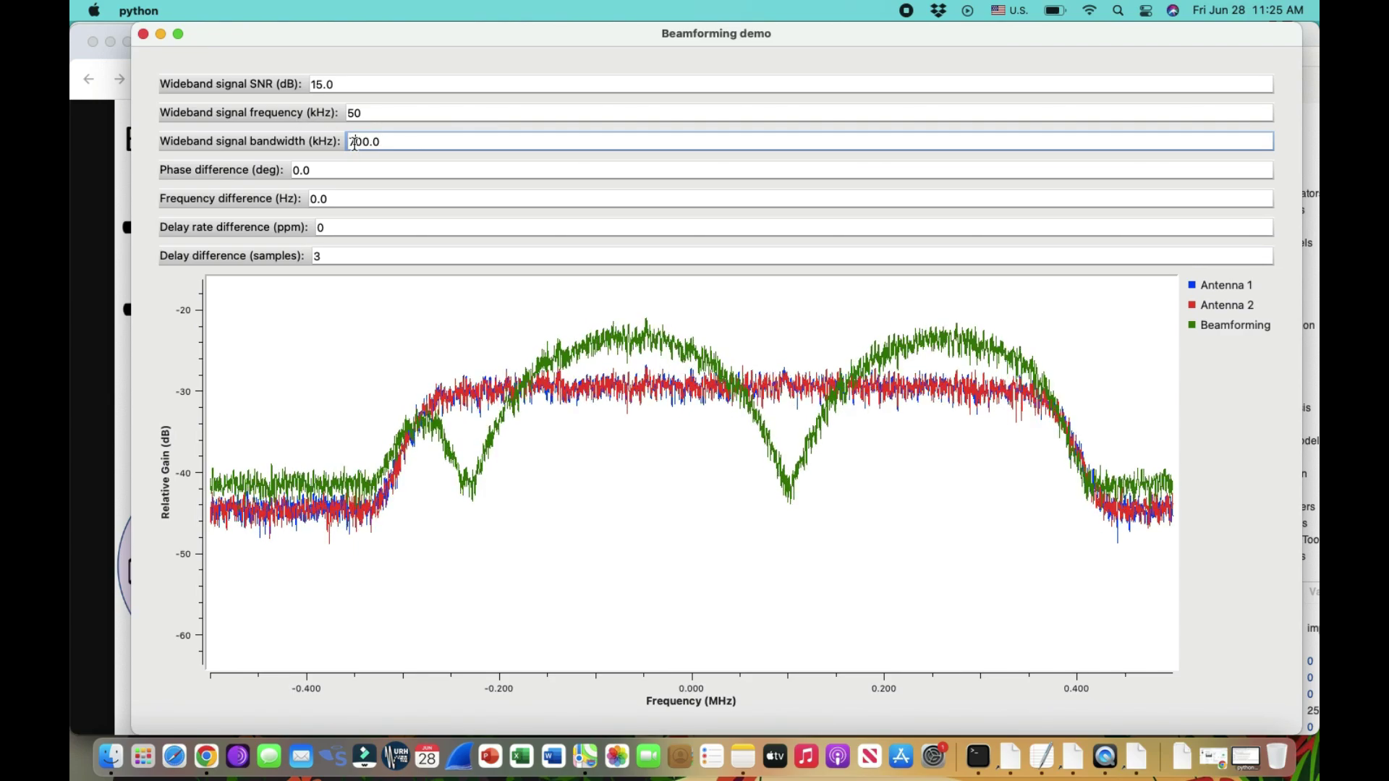
key("BackSpace")
type("9")
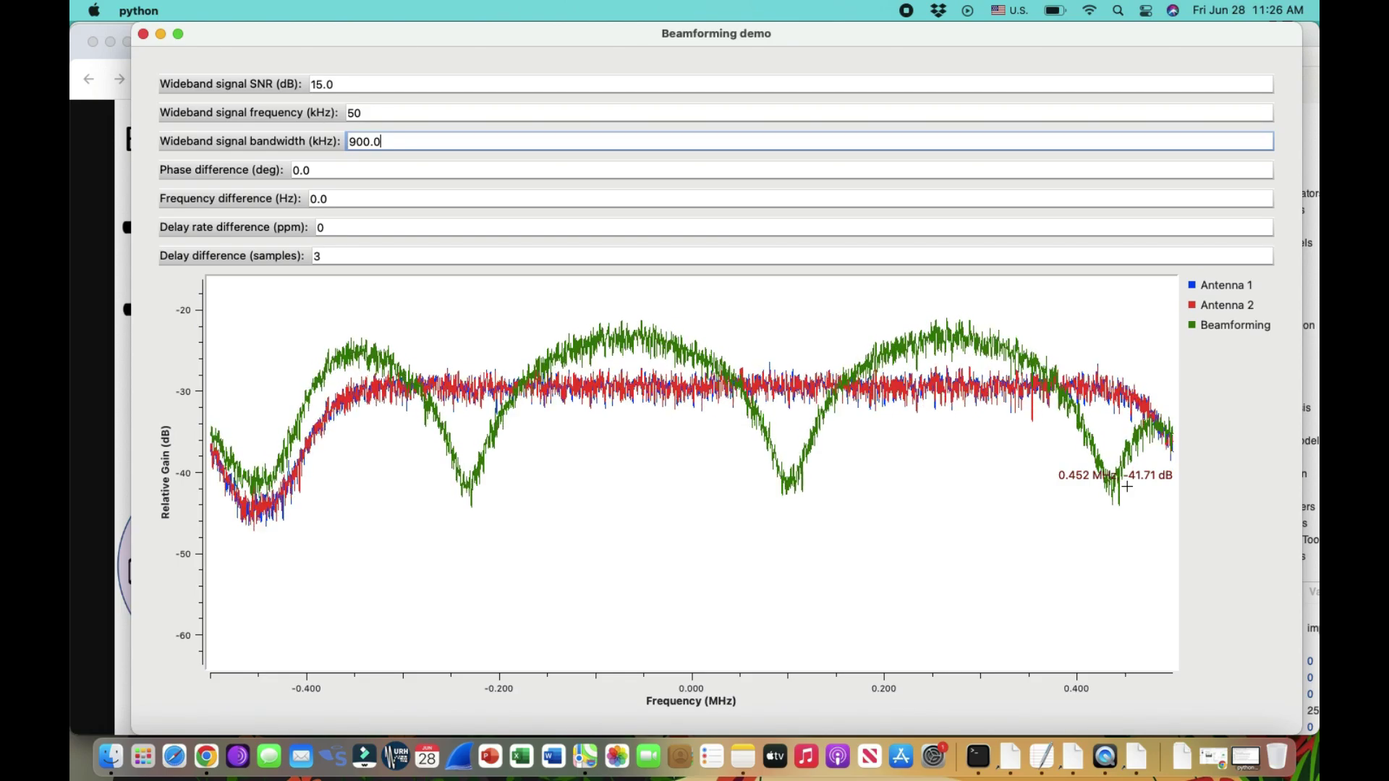
Check the beamforming diagram in Chrome, and reset the delay difference in the Beamforming demo to 0 samples
key("super+Tab")
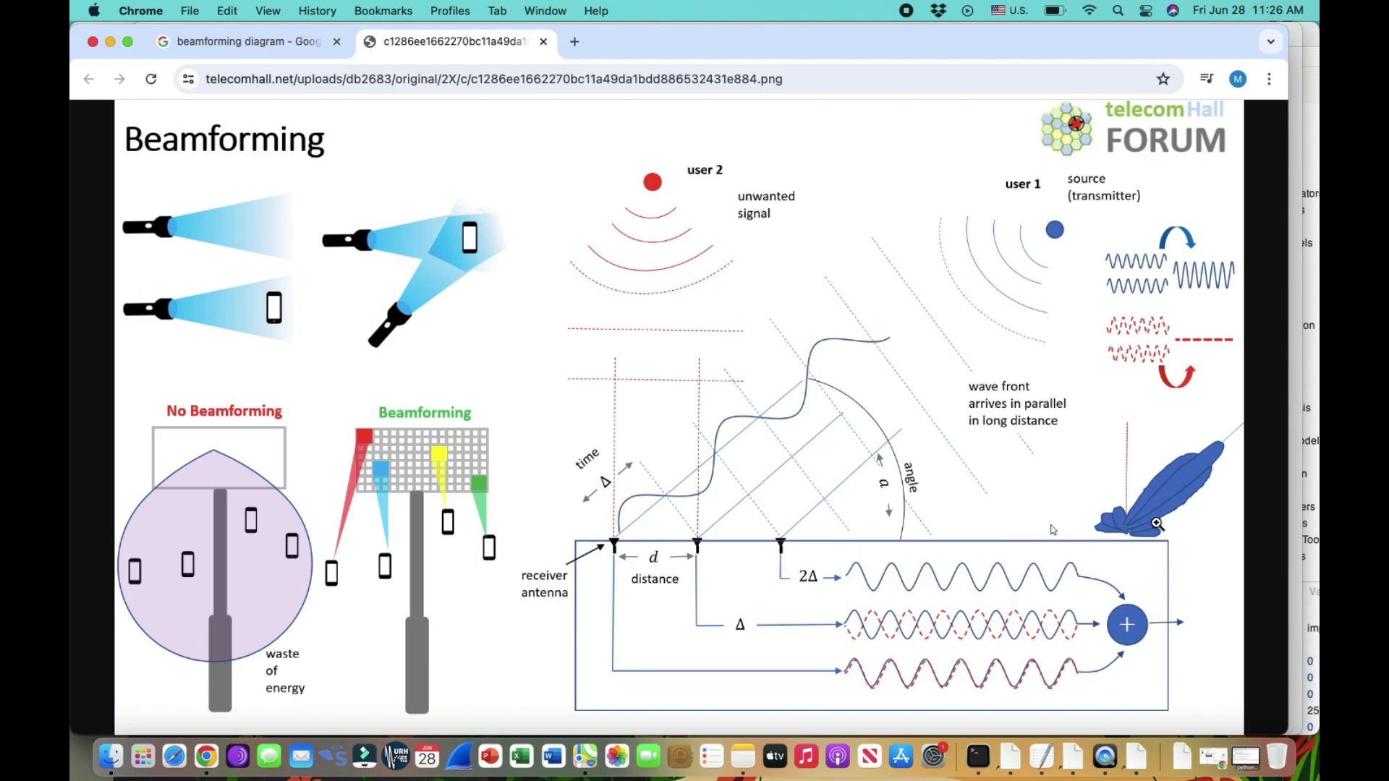
key("super+Tab")
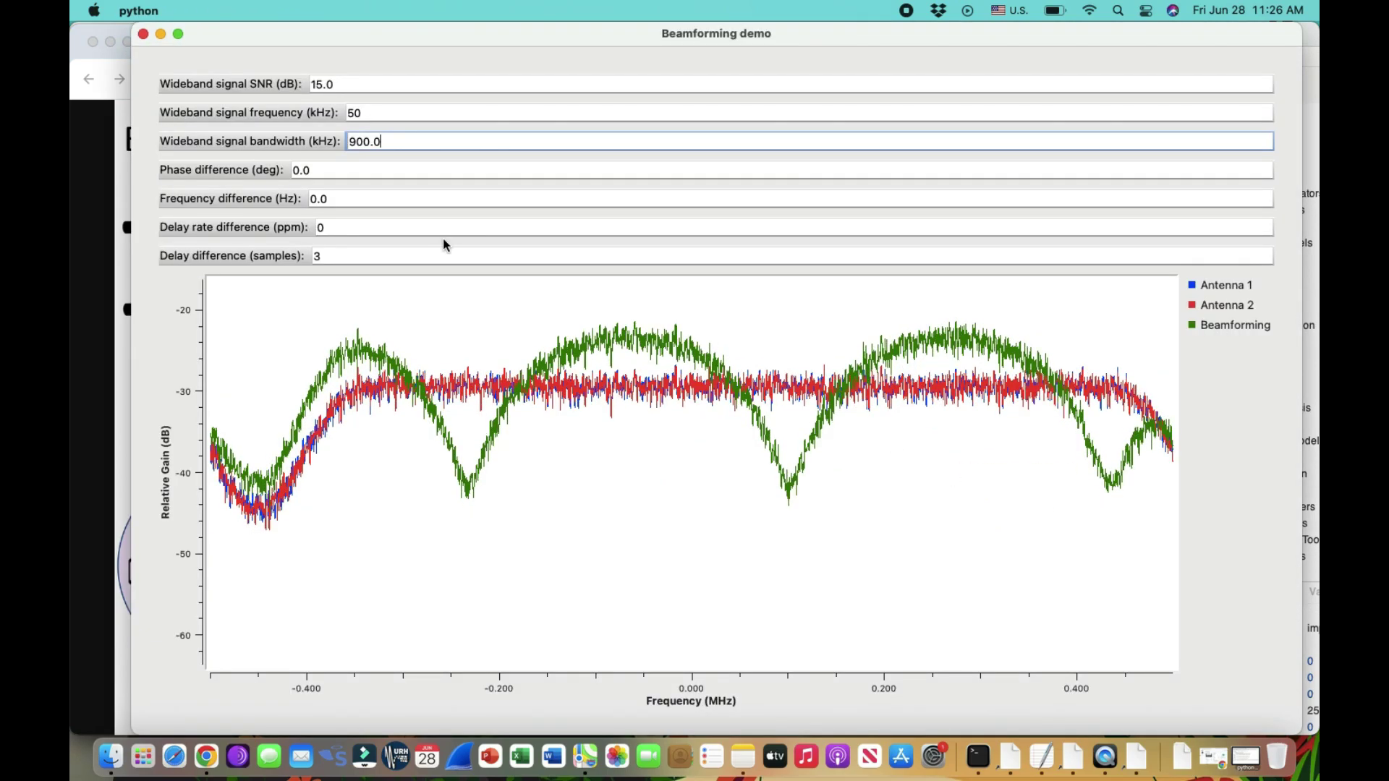
left_click(342, 227)
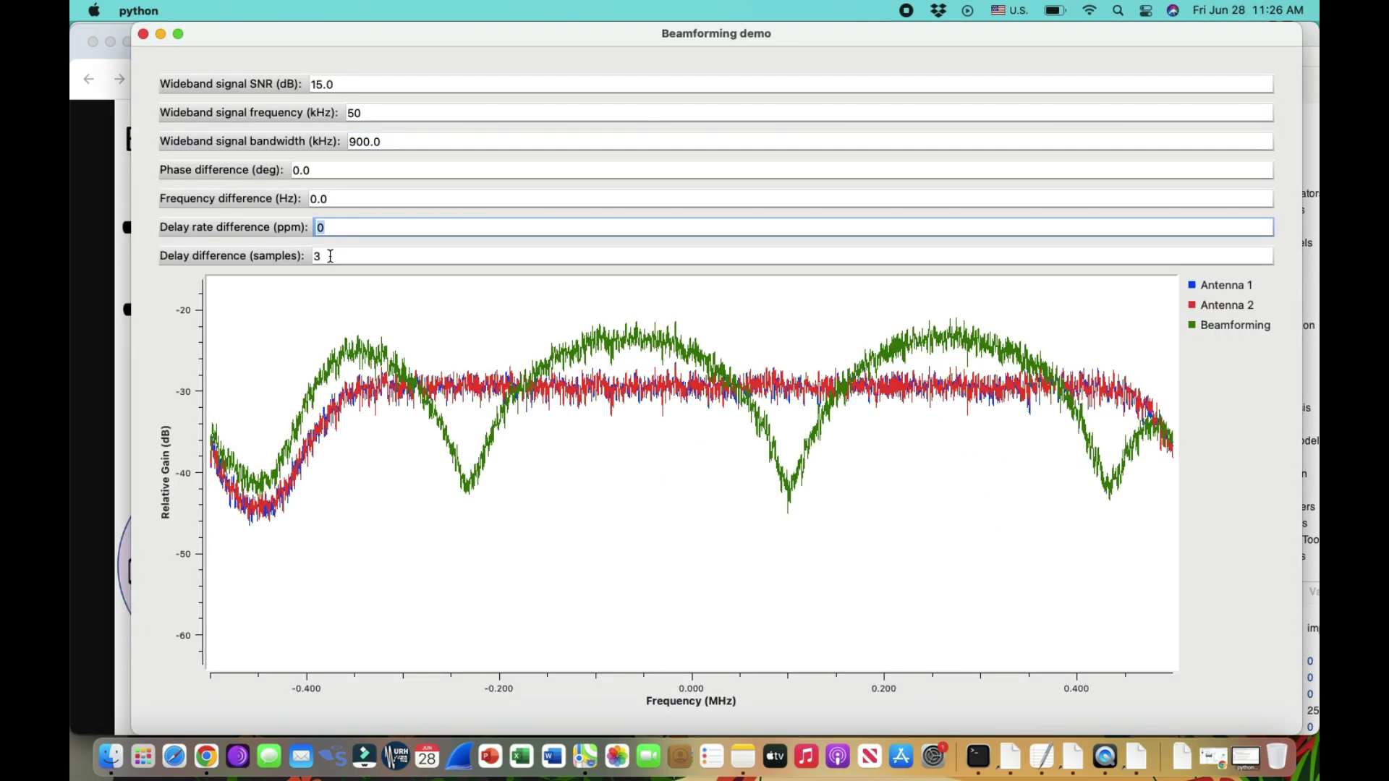
left_click(330, 256)
type("0")
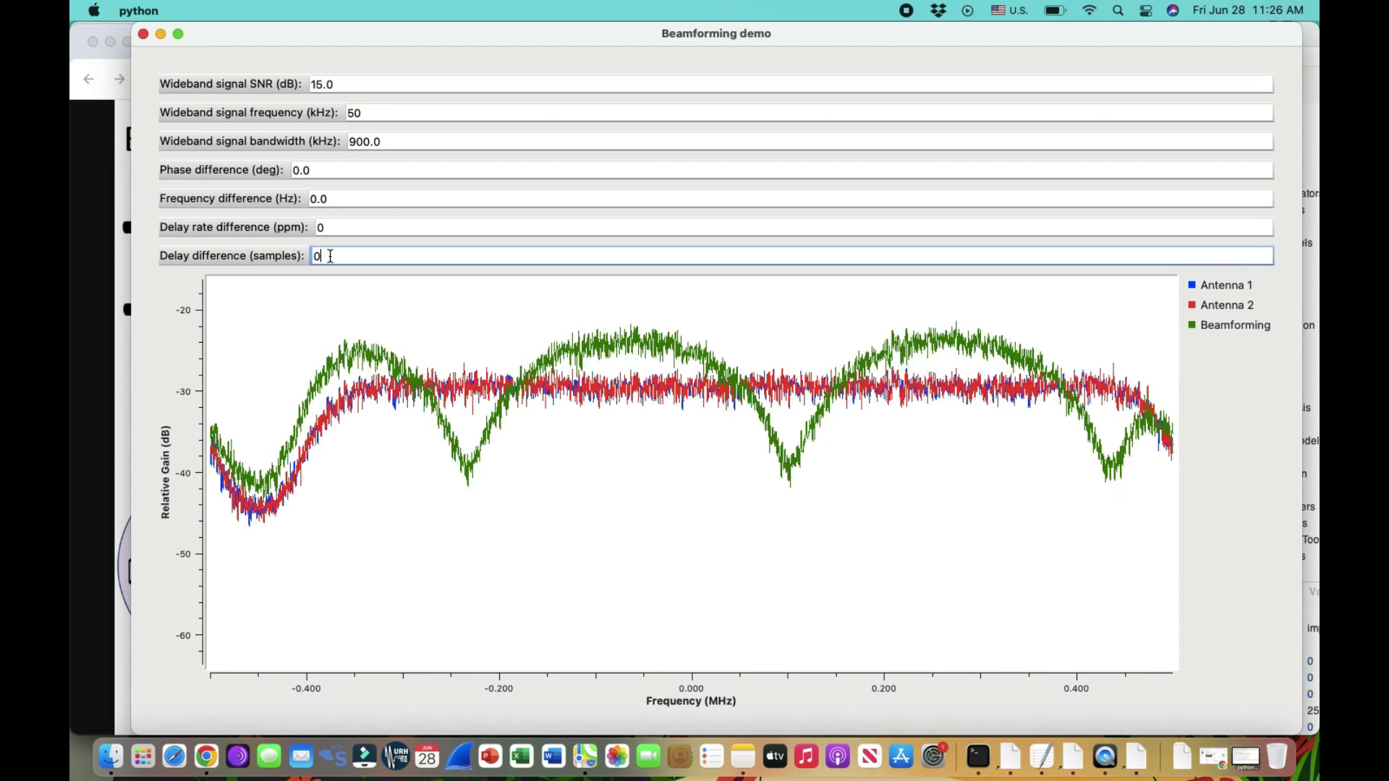
Set the delay rate difference to -1.0 ppm, and replace it with 0.1 ppm (100.0m)
left_click(341, 228)
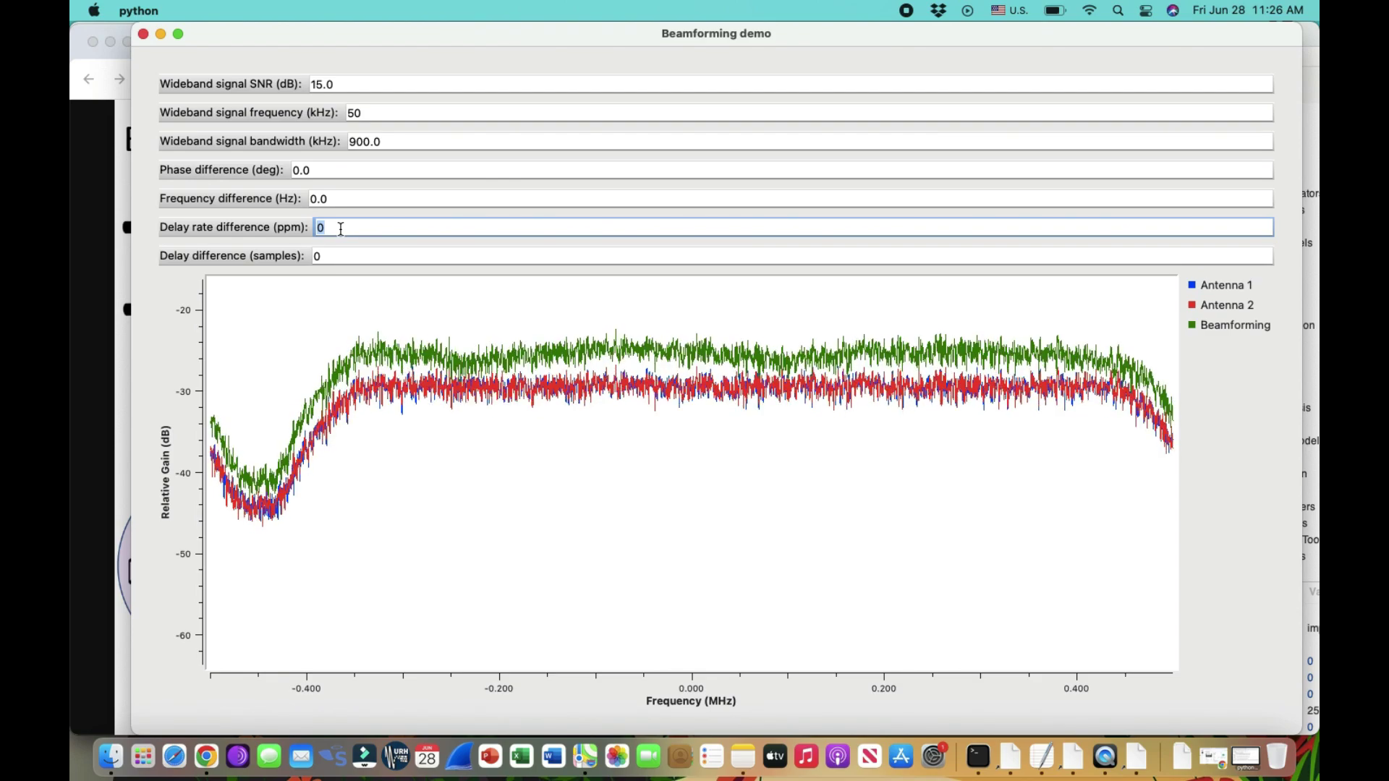
type("-1.0")
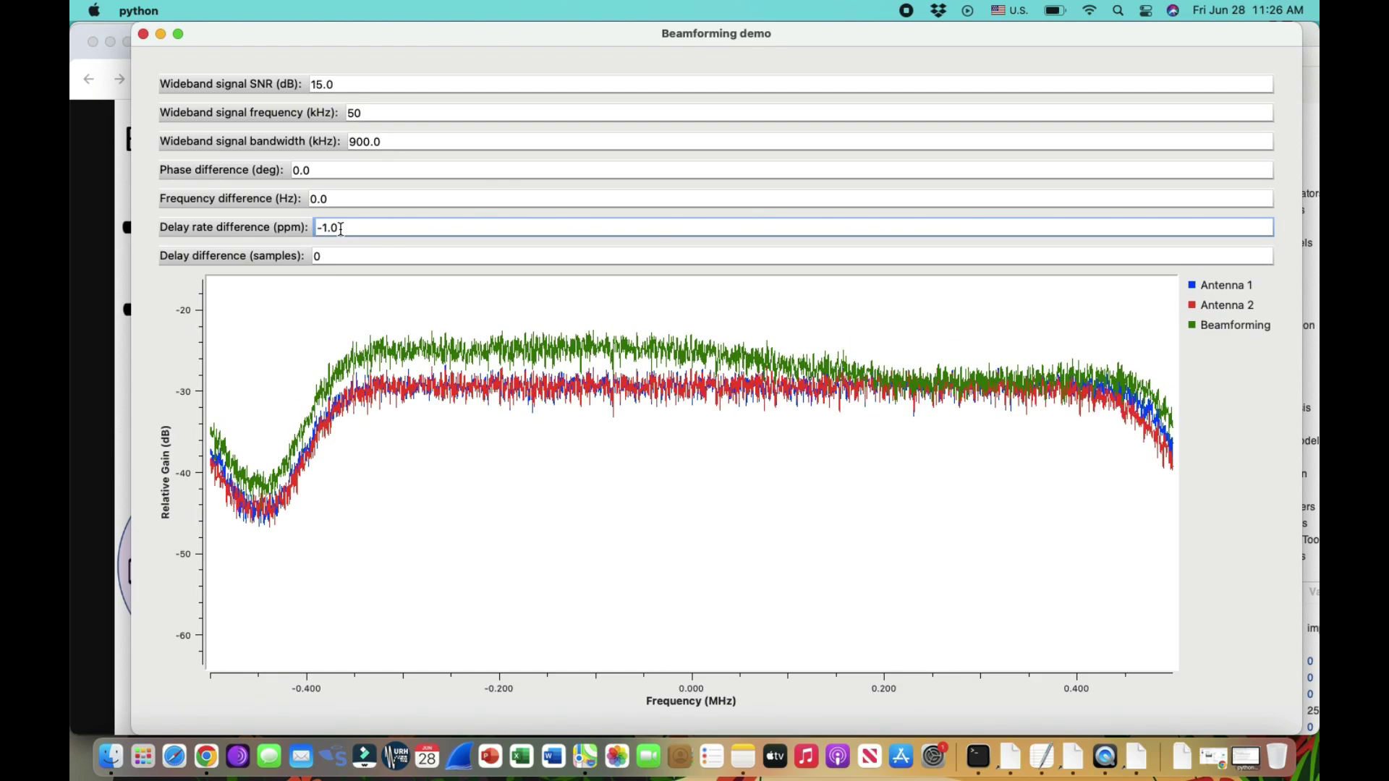
key("BackSpace")
key("BackSpace")
key("BackSpace")
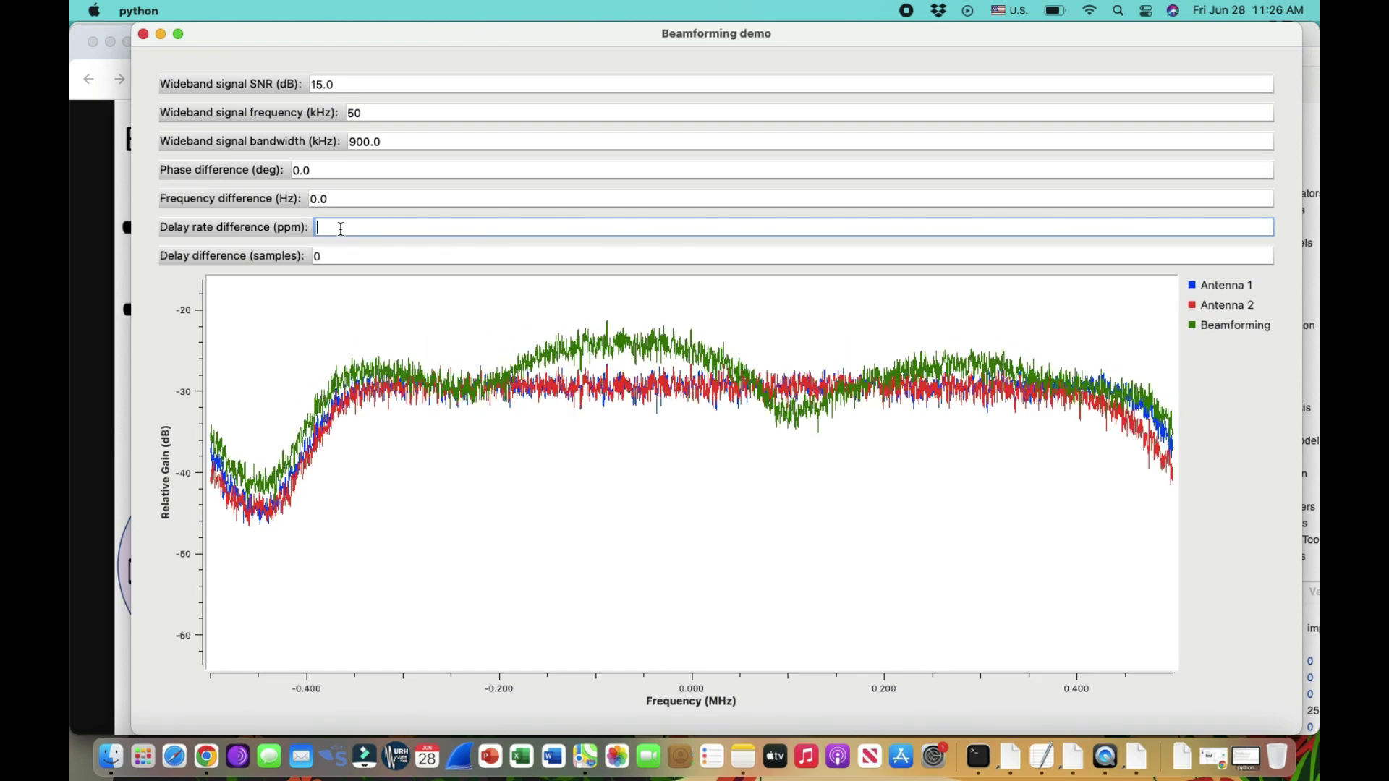
type("100.0m")
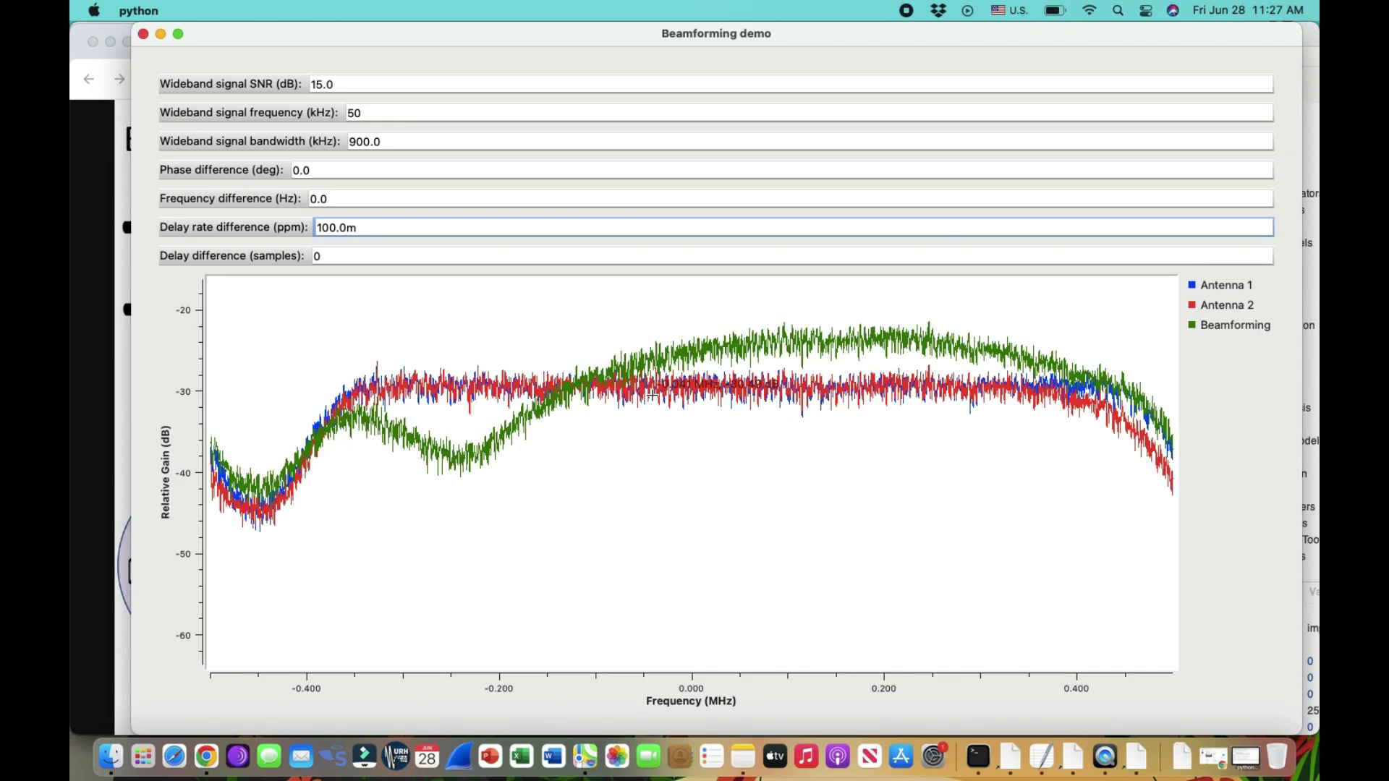
Switch between the beamforming_demo flowgraph and Chrome's beamforming diagram to compare how the delayed antenna signals are summed
key("super+Tab")
key("super+Tab")
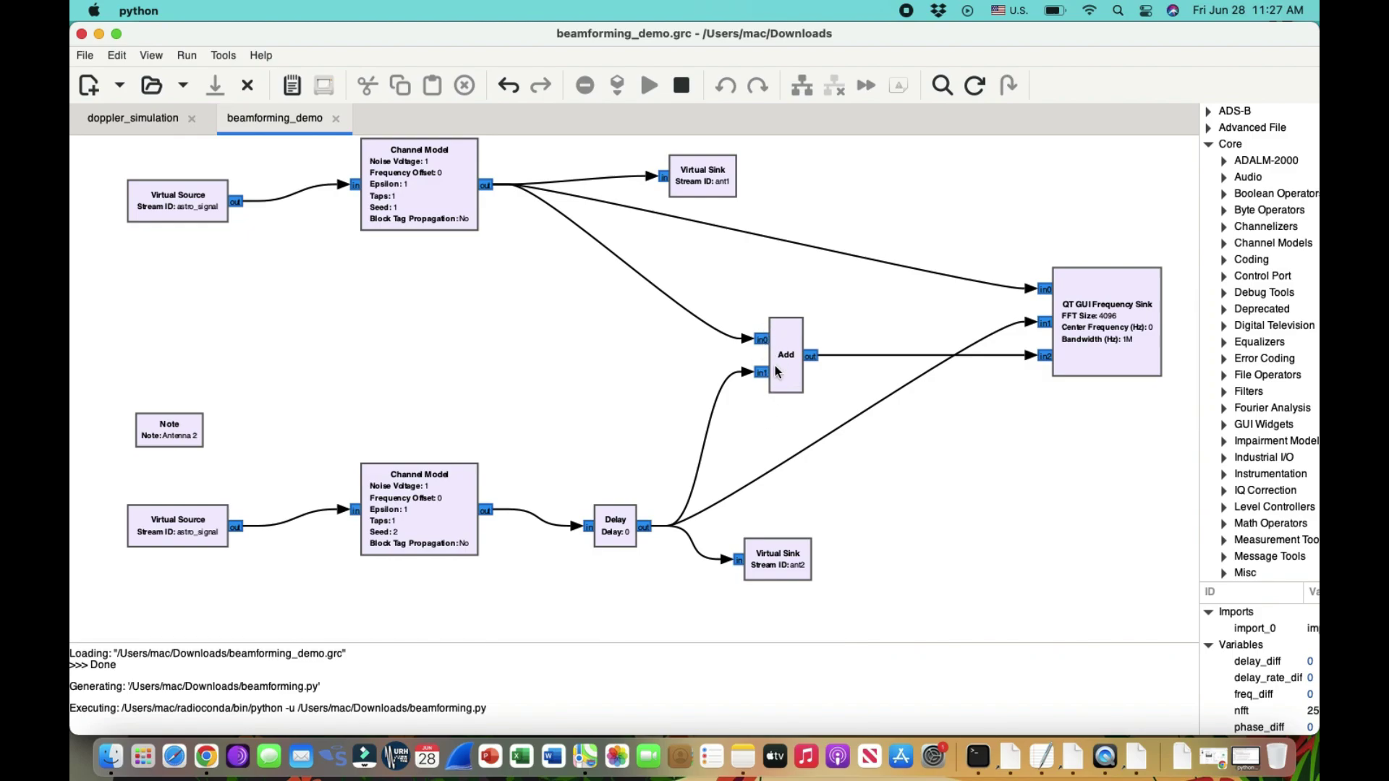
key("super+Tab")
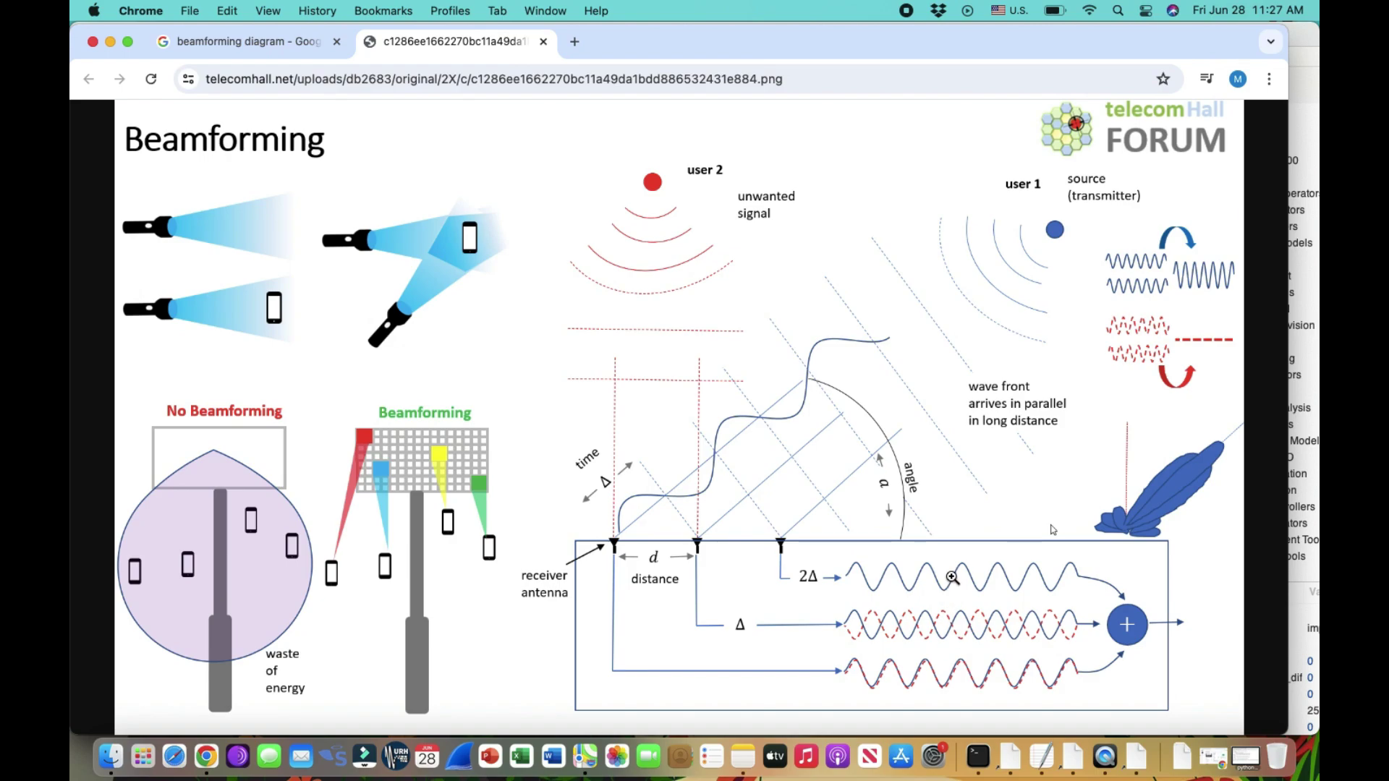
key("super+Tab")
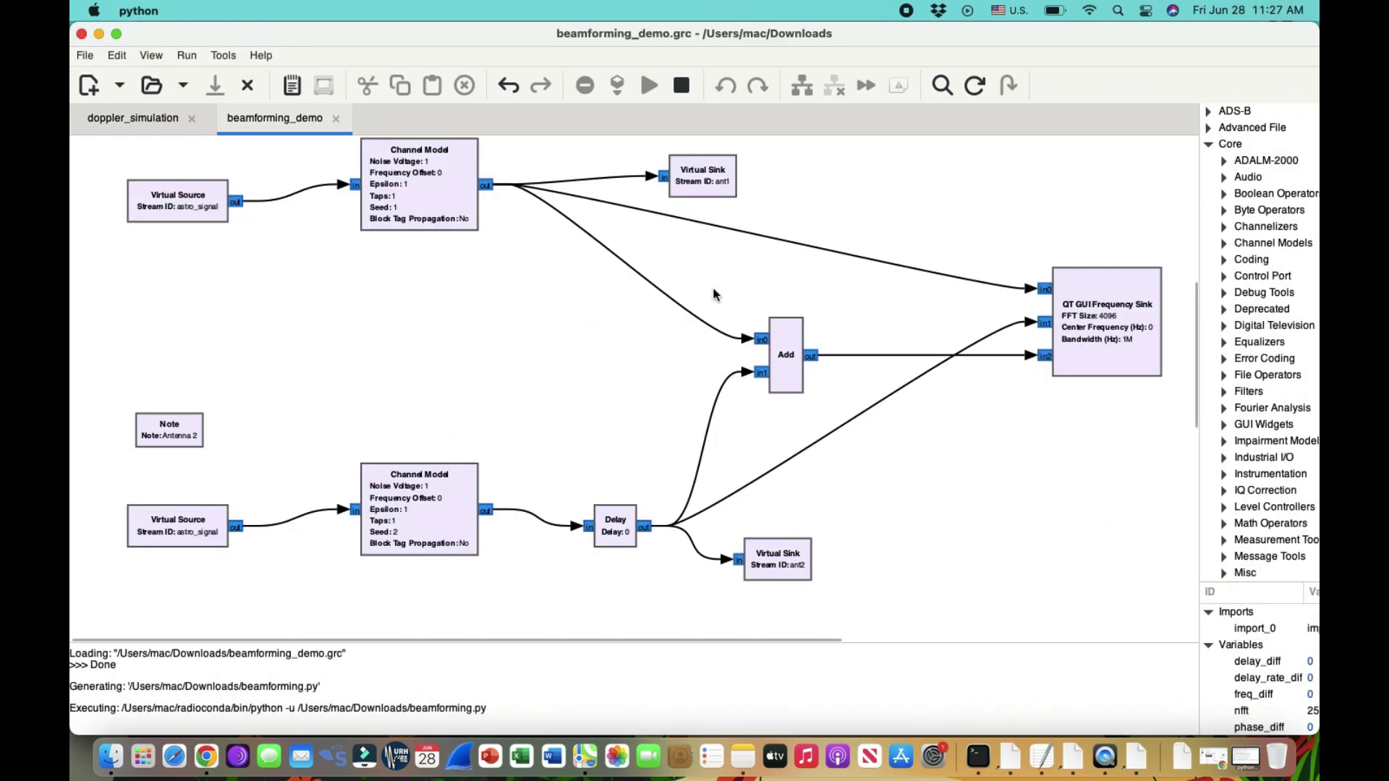
key("super+Tab")
key("super+Tab")
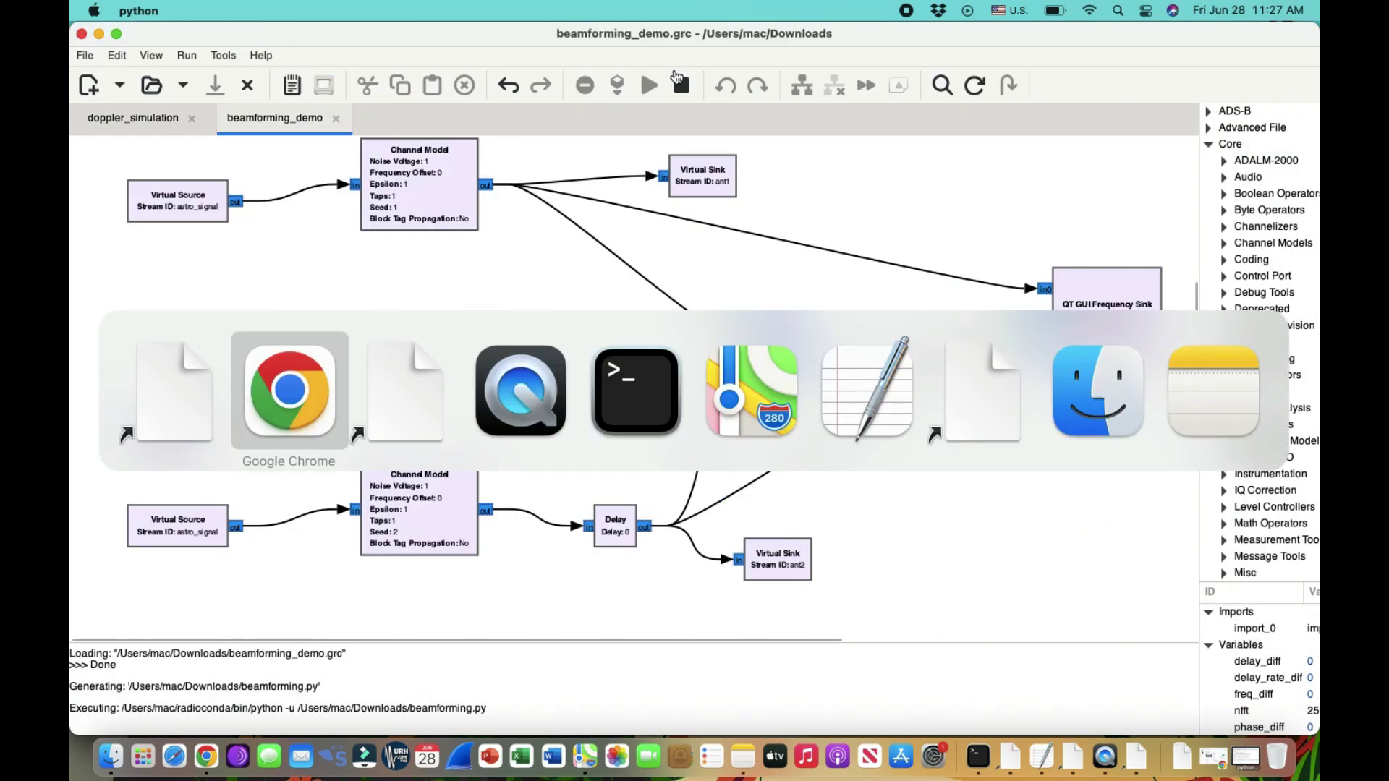